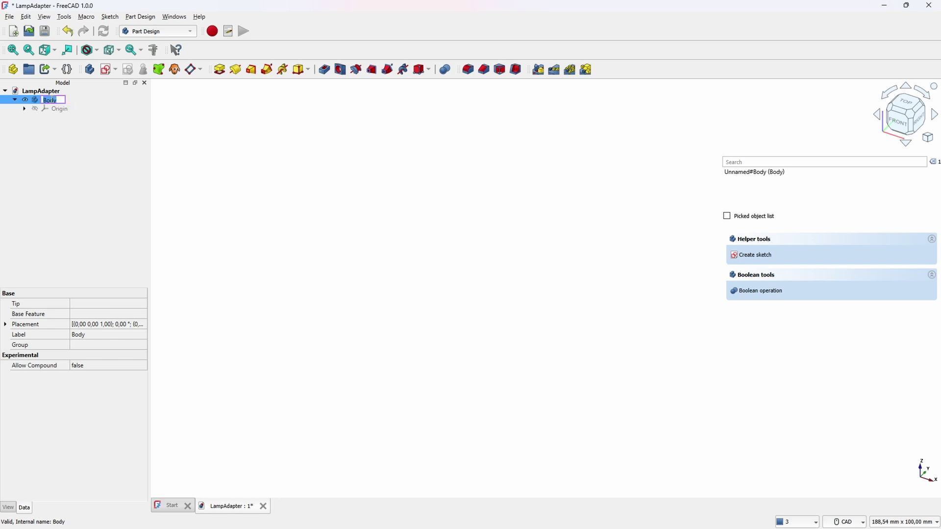
Step: Create a sketch on the YZ-plane and draw a rectangle about 147 mm high around the origin
{"action": "left_click", "coordinate": [105, 73]}
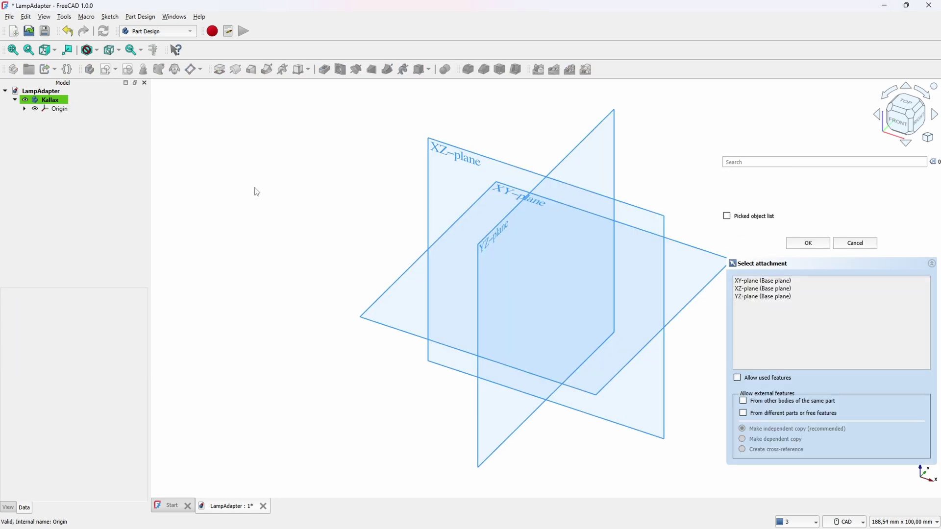
{"action": "left_click", "coordinate": [493, 240]}
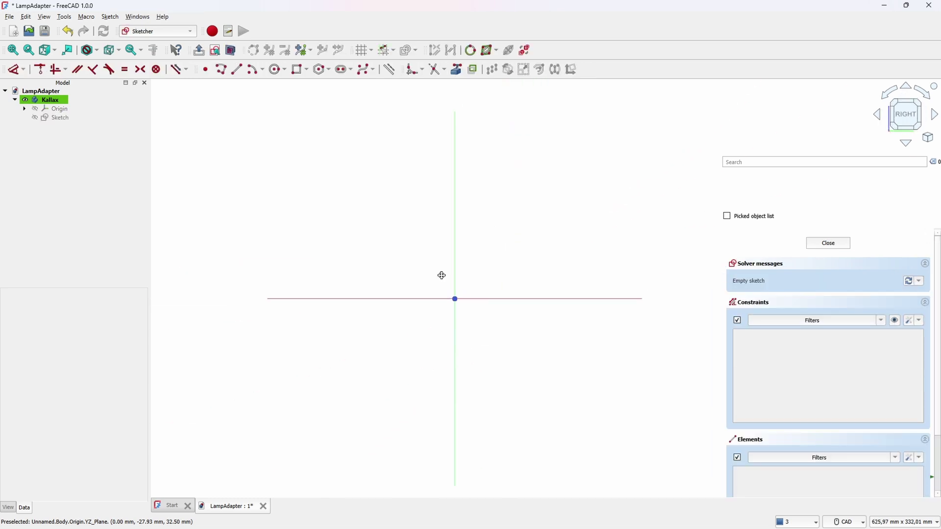
{"action": "left_click", "coordinate": [299, 69]}
{"action": "left_click", "coordinate": [363, 211]}
{"action": "left_click", "coordinate": [567, 392]}
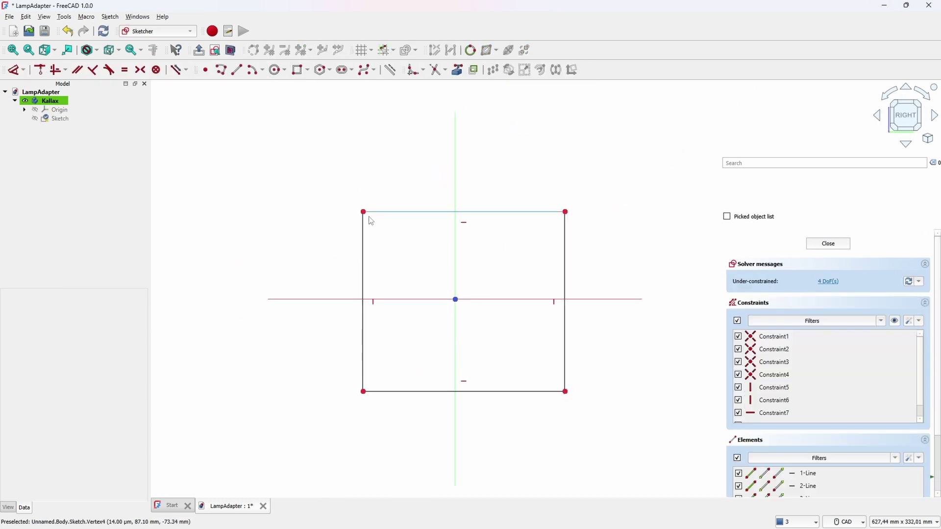
Step: Constrain two diagonally opposite corners of the rectangle symmetric about the origin
{"action": "key", "text": "k"}
{"action": "key", "text": "s"}
{"action": "left_click", "coordinate": [363, 392]}
{"action": "left_click", "coordinate": [566, 211]}
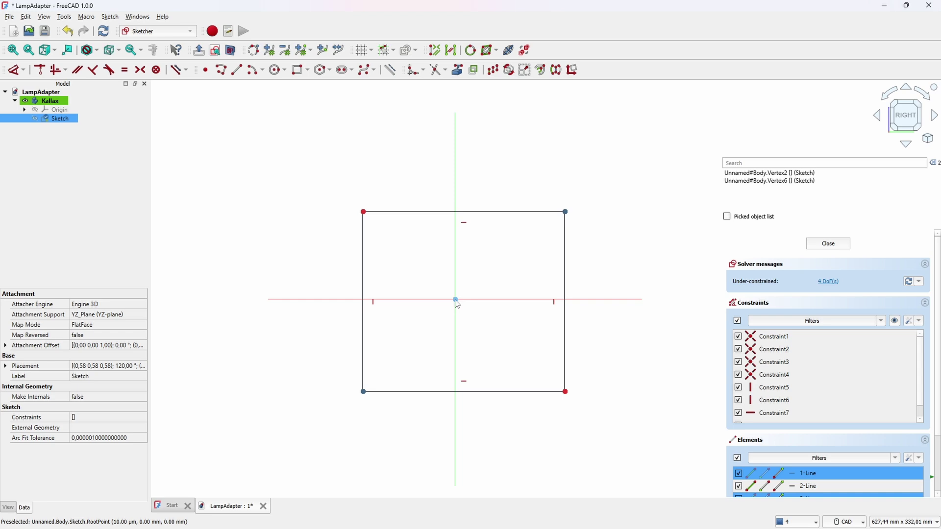
{"action": "left_click", "coordinate": [455, 300]}
{"action": "left_click", "coordinate": [141, 69]}
Step: Set the length of the rectangle's left vertical edge to 765 mm
{"action": "left_click", "coordinate": [358, 265]}
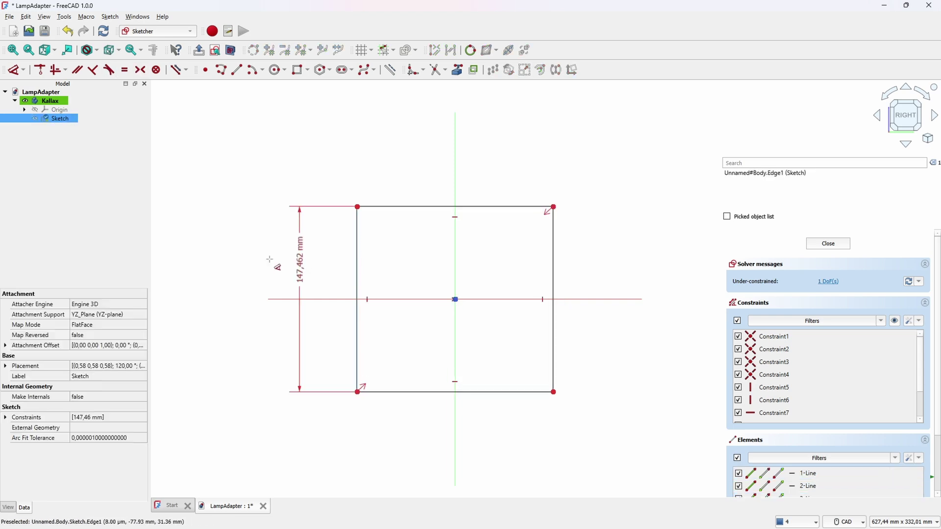
{"action": "left_click", "coordinate": [245, 266]}
{"action": "type", "text": "7"}
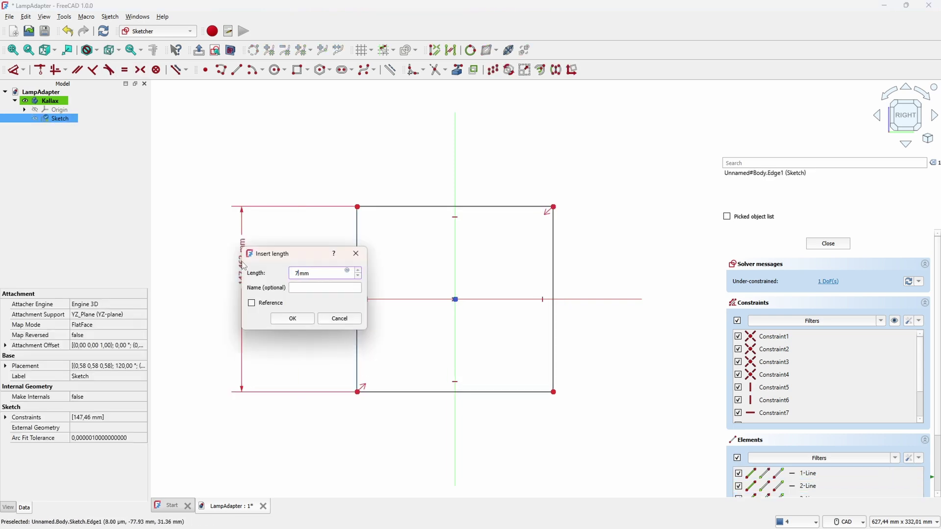
{"action": "type", "text": "65"}
{"action": "key", "text": "Return"}
{"action": "scroll", "coordinate": [558, 409], "scroll_direction": "down", "scroll_amount": 7}
{"action": "middle_click_drag", "start_coordinate": [608, 412], "coordinate": [531, 281]}
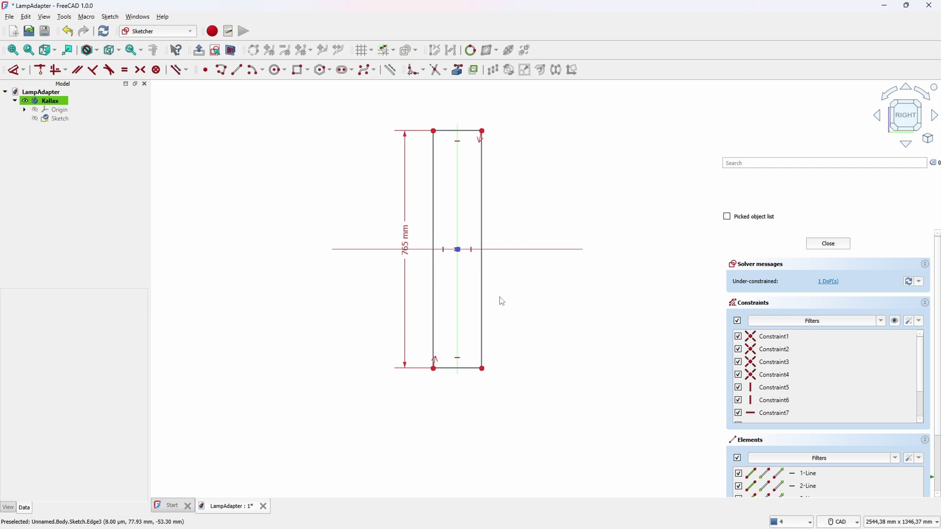
Step: Make the rectangle square by constraining its left and bottom edges equal
{"action": "left_click", "coordinate": [434, 288]}
{"action": "left_click", "coordinate": [456, 368]}
{"action": "left_click", "coordinate": [125, 69]}
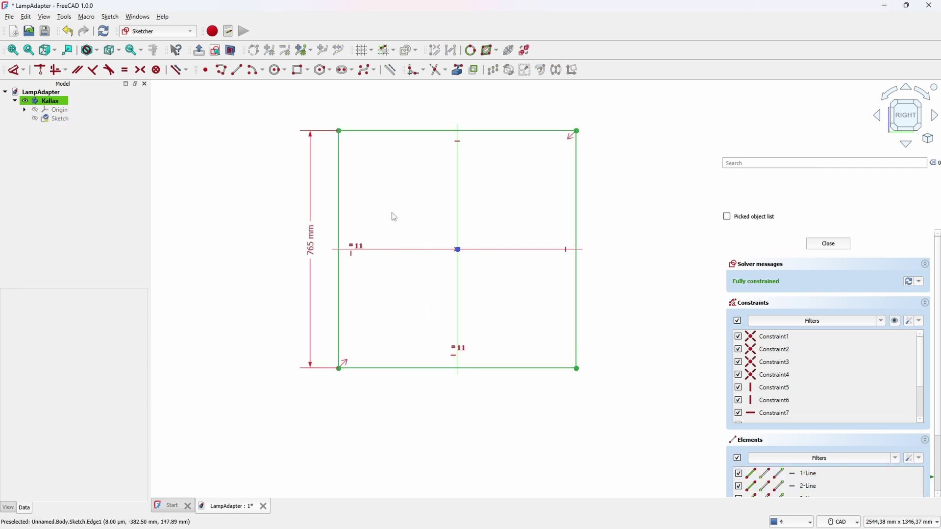
Step: Draw a smaller rectangle inside the square
{"action": "scroll", "coordinate": [441, 223], "scroll_direction": "up", "scroll_amount": 2}
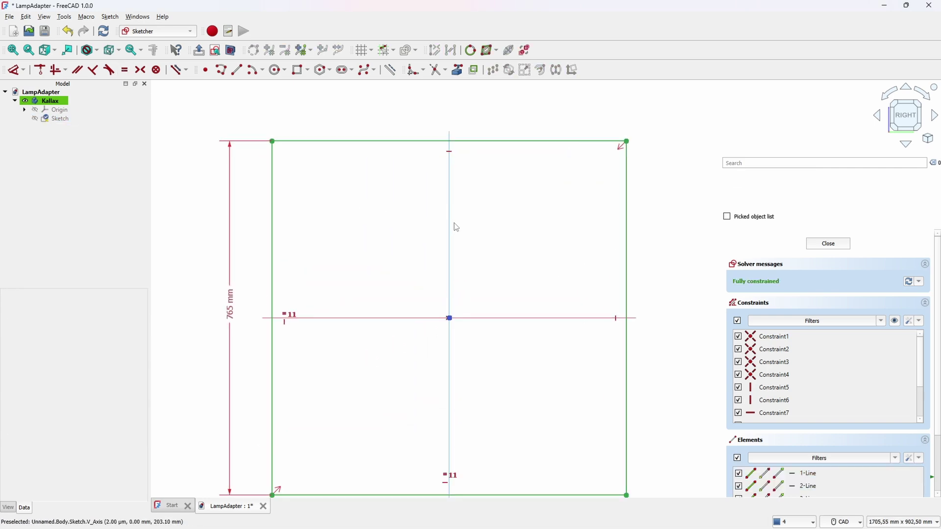
{"action": "left_click", "coordinate": [295, 77]}
{"action": "left_click", "coordinate": [289, 160]}
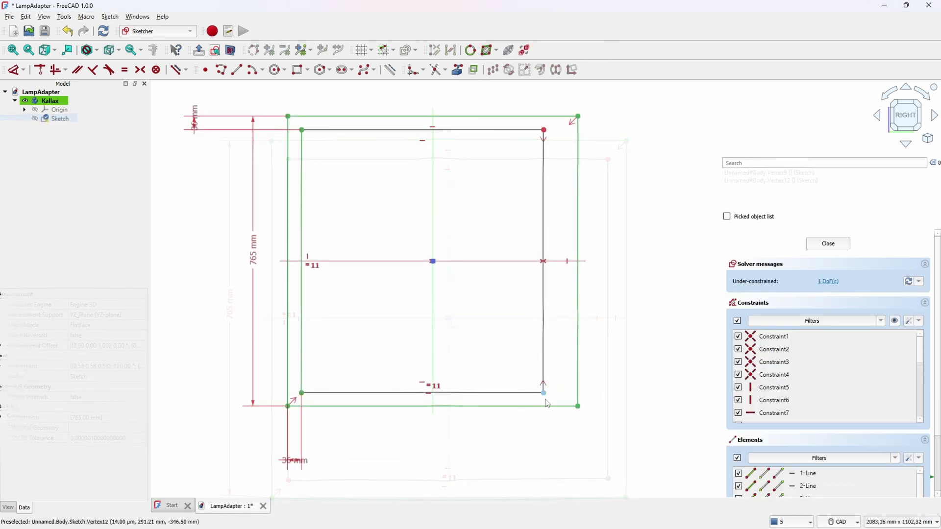
Step: Set the horizontal distance between the lower-right corners of the inner and outer rectangles to 36 mm
{"action": "left_click", "coordinate": [543, 393]}
{"action": "left_click", "coordinate": [578, 406]}
{"action": "key", "text": "d"}
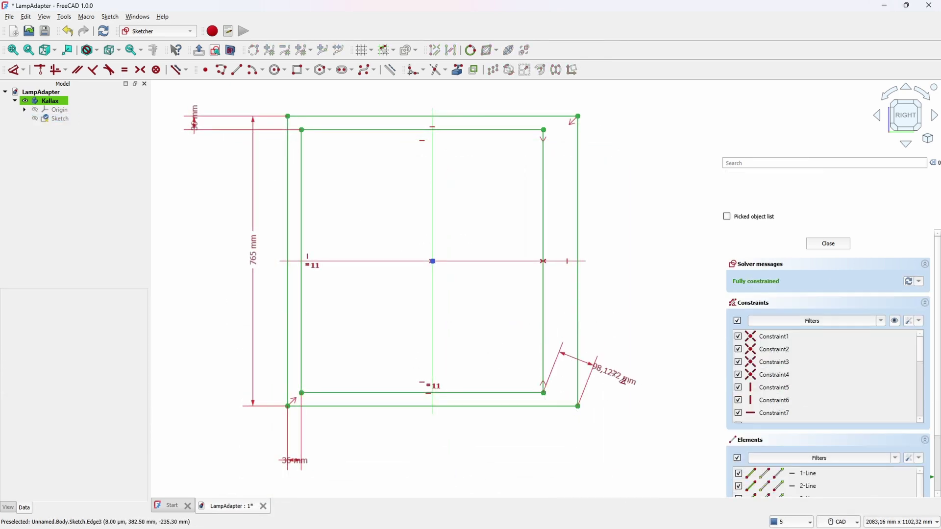
{"action": "left_click", "coordinate": [576, 472]}
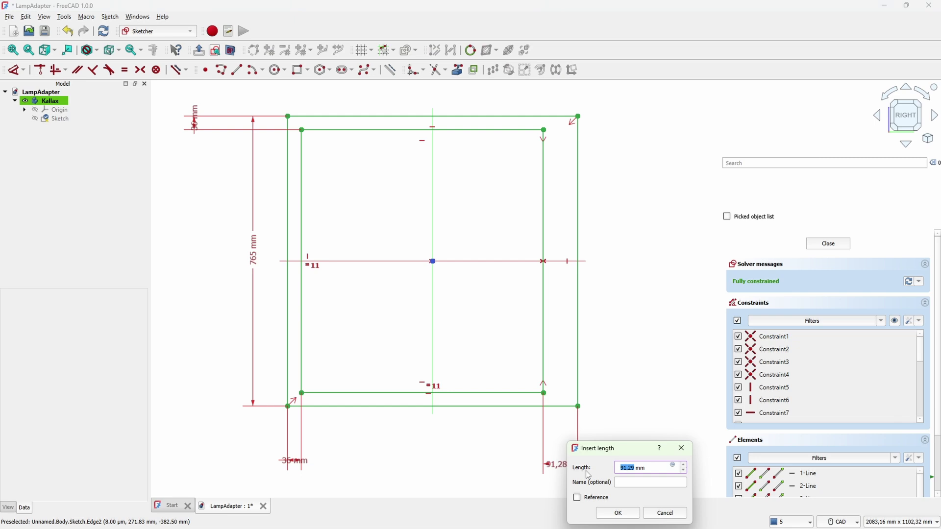
{"action": "type", "text": "36"}
{"action": "key", "text": "Return"}
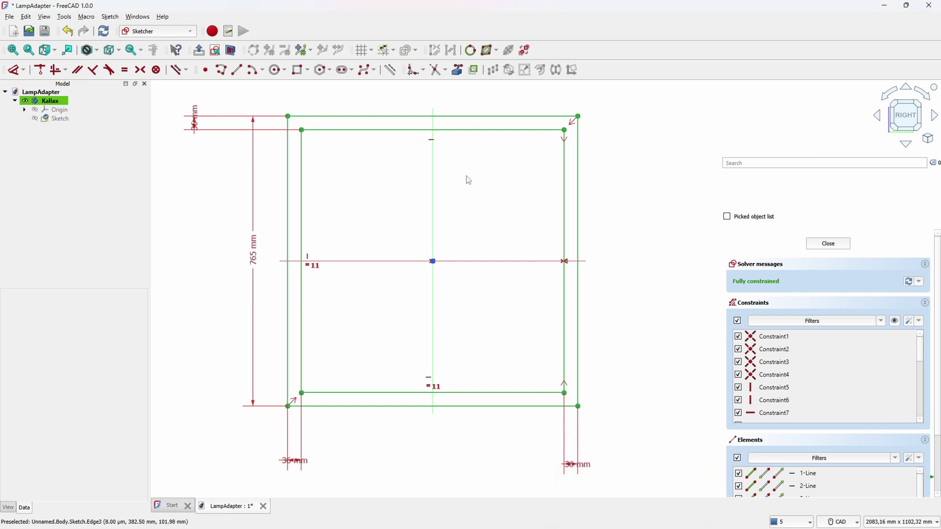
Step: Draw L-shaped polylines for the upper-left and upper-right compartments, connecting the inner rectangle's top edge to its side edges
{"action": "left_click", "coordinate": [237, 71]}
{"action": "left_click", "coordinate": [221, 70]}
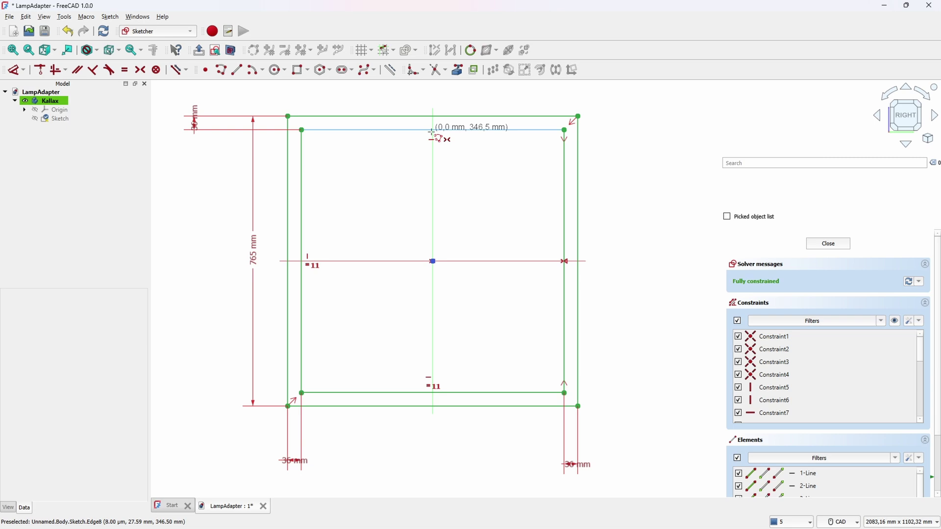
{"action": "left_click", "coordinate": [417, 130]}
{"action": "left_click", "coordinate": [417, 248]}
{"action": "left_click", "coordinate": [301, 248]}
{"action": "right_click", "coordinate": [301, 248]}
{"action": "left_click", "coordinate": [454, 130]}
{"action": "left_click", "coordinate": [455, 248]}
{"action": "left_click", "coordinate": [564, 245]}
{"action": "right_click", "coordinate": [564, 246]}
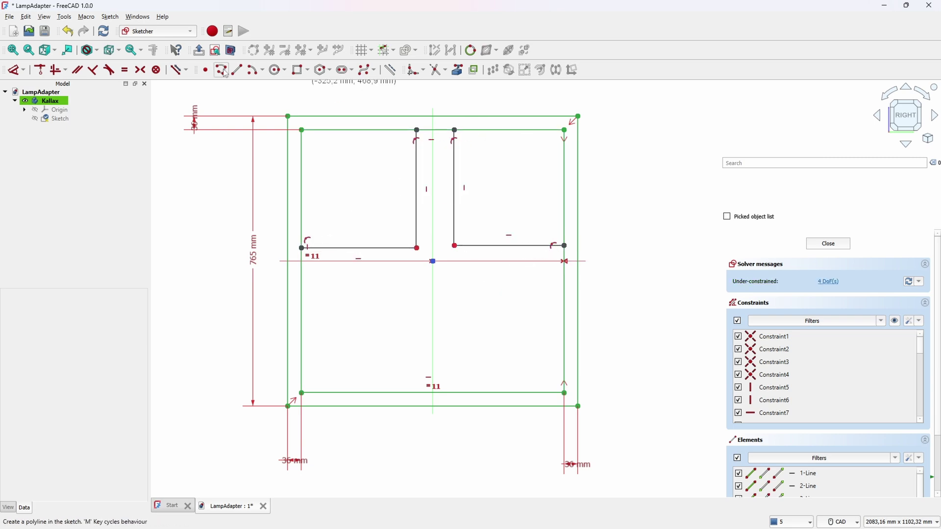
Step: Draw L-shaped polylines for the lower-right and lower-left compartments, connecting the inner rectangle's bottom edge to its side edges
{"action": "left_click", "coordinate": [448, 393]}
{"action": "left_click", "coordinate": [447, 277]}
{"action": "left_click", "coordinate": [564, 277]}
{"action": "right_click", "coordinate": [564, 277]}
{"action": "left_click", "coordinate": [416, 393]}
{"action": "left_click", "coordinate": [416, 279]}
{"action": "left_click", "coordinate": [302, 279]}
{"action": "right_click", "coordinate": [301, 279]}
Step: Align the polylines' left and right side endpoints horizontally and their upper and lower inner corners vertically
{"action": "left_click", "coordinate": [302, 279]}
{"action": "left_click", "coordinate": [564, 277]}
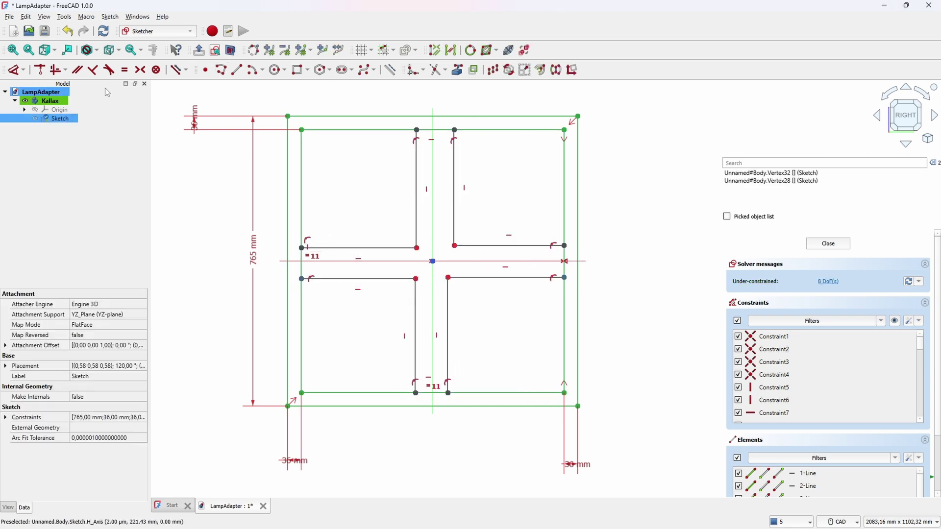
{"action": "left_click", "coordinate": [55, 69]}
{"action": "left_click", "coordinate": [302, 248]}
{"action": "left_click", "coordinate": [564, 245]}
{"action": "left_click", "coordinate": [56, 69]}
{"action": "left_click", "coordinate": [456, 249]}
{"action": "left_click", "coordinate": [56, 70]}
Step: Set the gaps between the vertical divider lines and between the horizontal divider lines to 18 mm each
{"action": "left_click", "coordinate": [14, 70]}
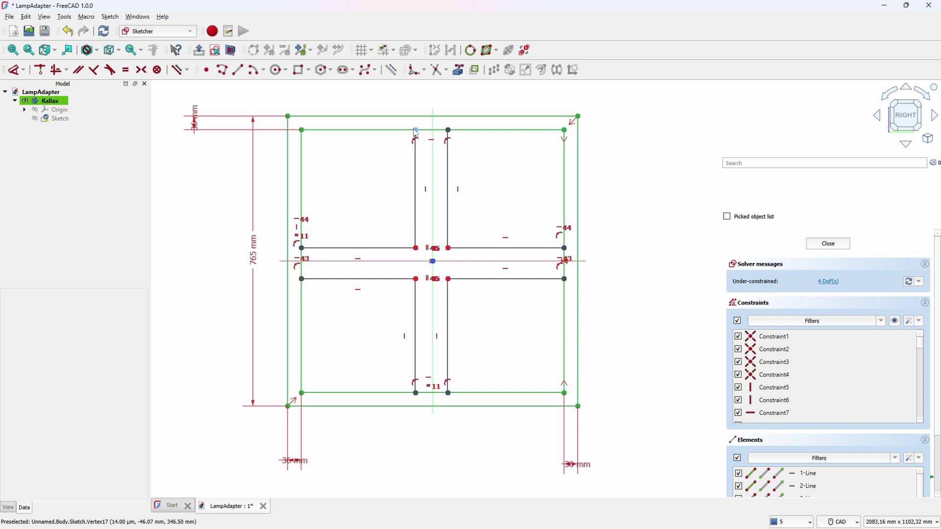
{"action": "left_click", "coordinate": [416, 130]}
{"action": "left_click", "coordinate": [448, 130]}
{"action": "left_click", "coordinate": [496, 99]}
{"action": "type", "text": "18"}
{"action": "key", "text": "Return"}
{"action": "left_click", "coordinate": [187, 274]}
{"action": "type", "text": "18"}
{"action": "key", "text": "Return"}
Step: Constrain the two lower inner corners of the divider cross symmetric about the vertical axis
{"action": "scroll", "coordinate": [427, 274], "scroll_direction": "up", "scroll_amount": 9}
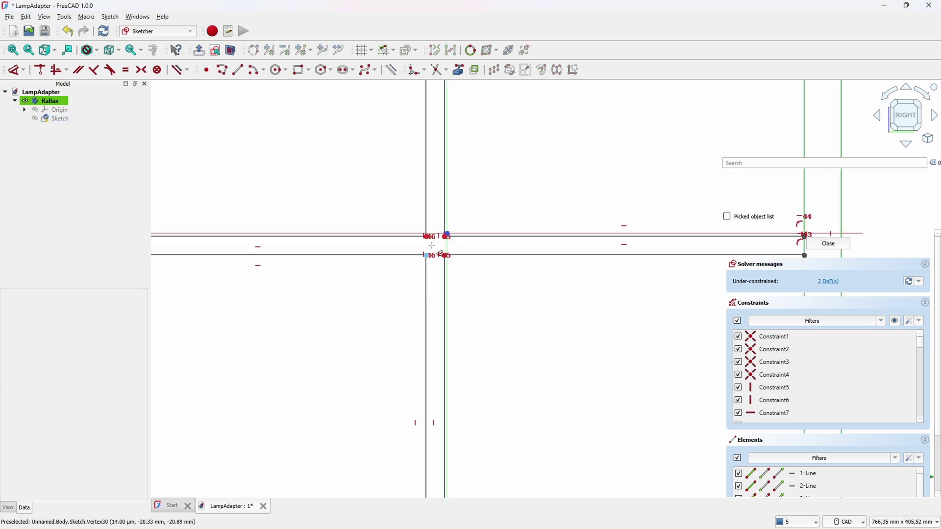
{"action": "right_click", "coordinate": [387, 286]}
{"action": "scroll", "coordinate": [421, 290], "scroll_direction": "down", "scroll_amount": 4}
{"action": "scroll", "coordinate": [431, 307], "scroll_direction": "up", "scroll_amount": 5}
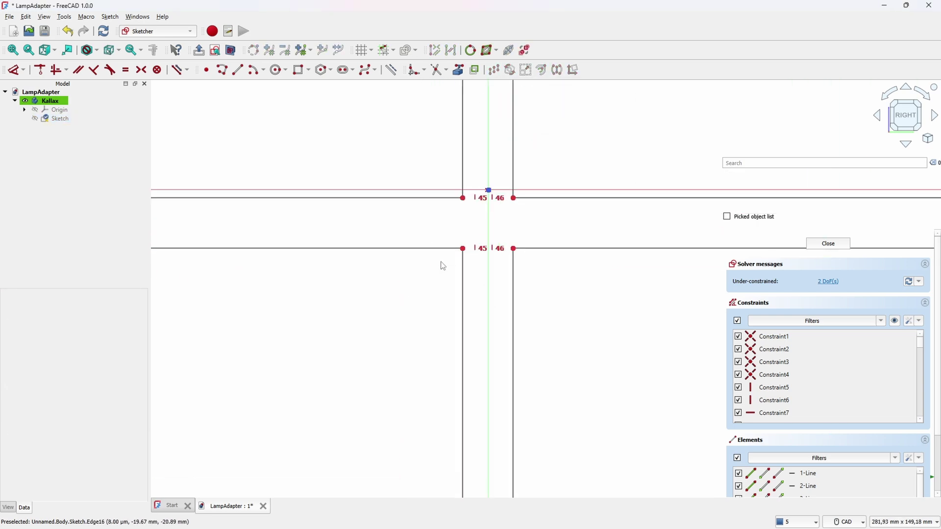
{"action": "left_click", "coordinate": [462, 249]}
{"action": "left_click", "coordinate": [489, 290]}
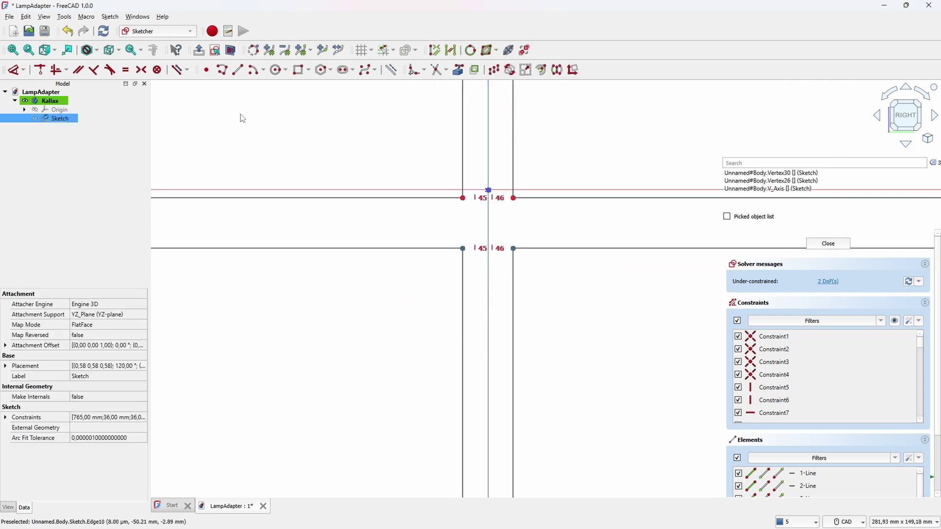
{"action": "left_click", "coordinate": [142, 74]}
Step: Constrain the upper and lower left inner corners of the divider cross symmetric about the horizontal axis
{"action": "left_click", "coordinate": [462, 221]}
{"action": "left_click", "coordinate": [463, 171]}
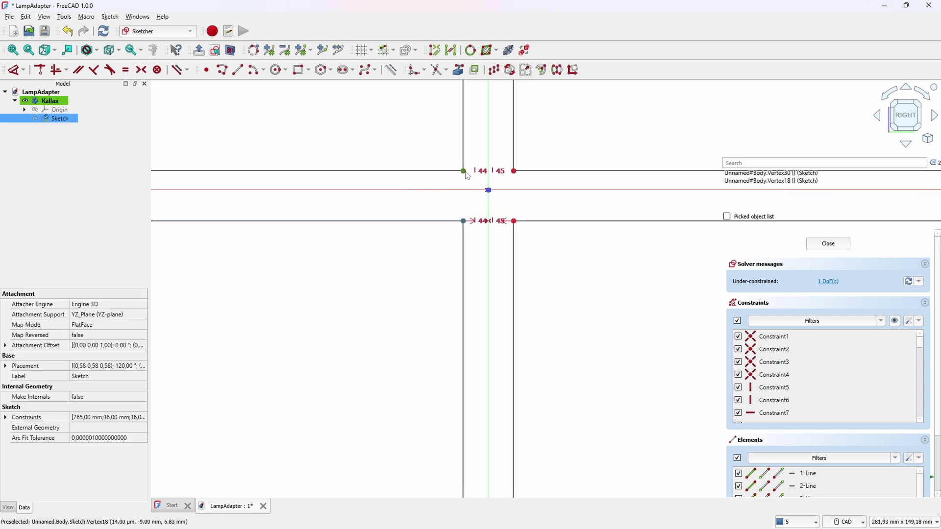
{"action": "left_click", "coordinate": [453, 190]}
{"action": "left_click", "coordinate": [142, 74]}
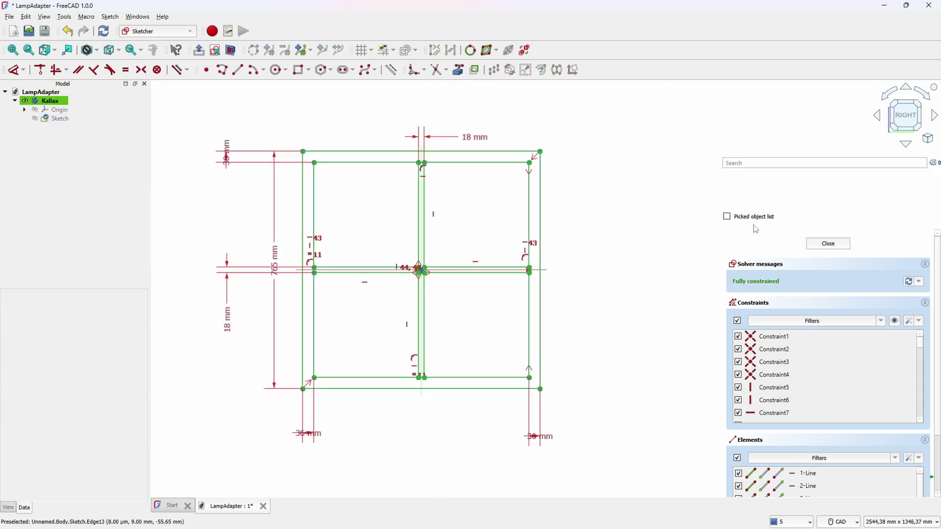
Step: Finish the sketch and try to pad it
{"action": "left_click", "coordinate": [827, 244]}
{"action": "left_click", "coordinate": [826, 253]}
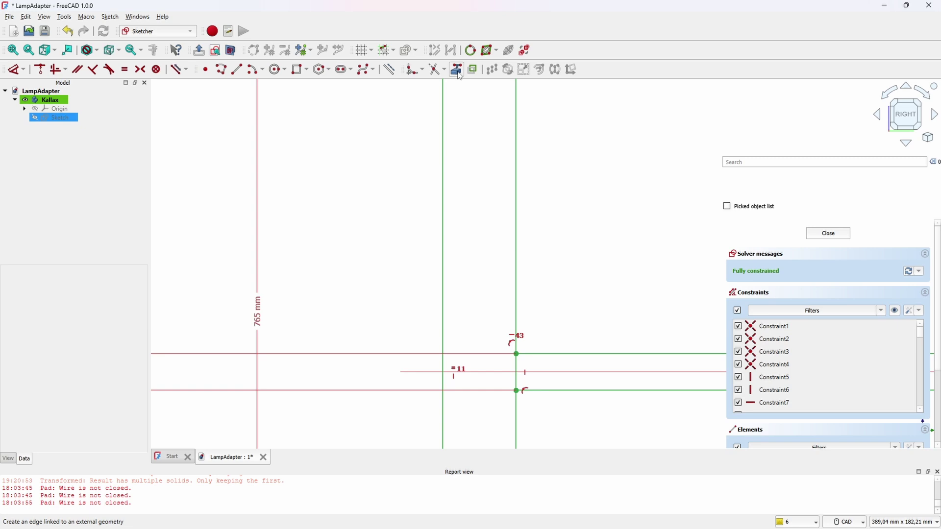
Step: Trim the inner rectangle's left, top, right and bottom edges where they cross the ends of the dividers
{"action": "left_click", "coordinate": [435, 70]}
{"action": "left_click", "coordinate": [515, 366]}
{"action": "scroll", "coordinate": [509, 364], "scroll_direction": "down", "scroll_amount": 9}
{"action": "scroll", "coordinate": [423, 310], "scroll_direction": "up", "scroll_amount": 13}
{"action": "left_click", "coordinate": [462, 262]}
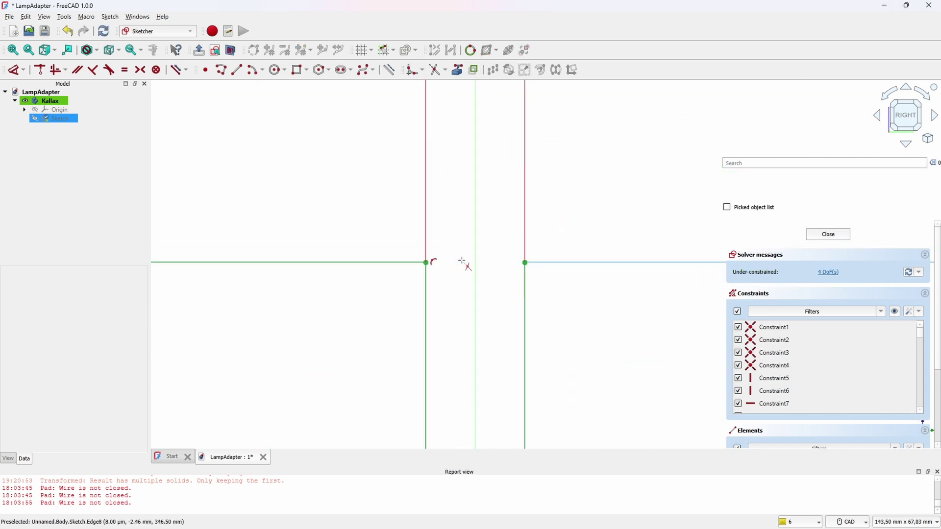
{"action": "scroll", "coordinate": [441, 275], "scroll_direction": "down", "scroll_amount": 14}
{"action": "scroll", "coordinate": [412, 323], "scroll_direction": "up", "scroll_amount": 3}
{"action": "scroll", "coordinate": [437, 306], "scroll_direction": "up", "scroll_amount": 12}
{"action": "left_click", "coordinate": [664, 167]}
{"action": "scroll", "coordinate": [468, 250], "scroll_direction": "down", "scroll_amount": 13}
{"action": "scroll", "coordinate": [300, 434], "scroll_direction": "up", "scroll_amount": 10}
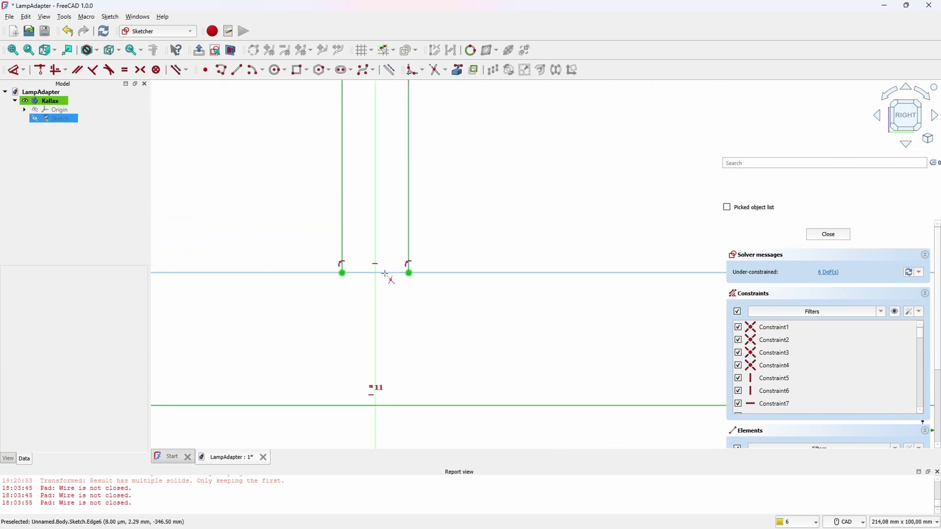
{"action": "left_click", "coordinate": [385, 274]}
{"action": "scroll", "coordinate": [463, 350], "scroll_direction": "down", "scroll_amount": 14}
Step: Finish the trimmed sketch and pad it 395 mm into the shelf body
{"action": "left_click", "coordinate": [824, 234]}
{"action": "left_click", "coordinate": [745, 255]}
{"action": "mouse_move", "coordinate": [511, 246]}
{"action": "middle_mouse_down"}
{"action": "mouse_move", "coordinate": [636, 239]}
{"action": "mouse_move", "coordinate": [444, 273]}
{"action": "middle_mouse_up"}
{"action": "scroll", "coordinate": [625, 236], "scroll_direction": "down", "scroll_amount": 3}
{"action": "type", "text": "3"}
{"action": "left_click", "coordinate": [809, 234]}
{"action": "scroll", "coordinate": [653, 225], "scroll_direction": "down", "scroll_amount": 2}
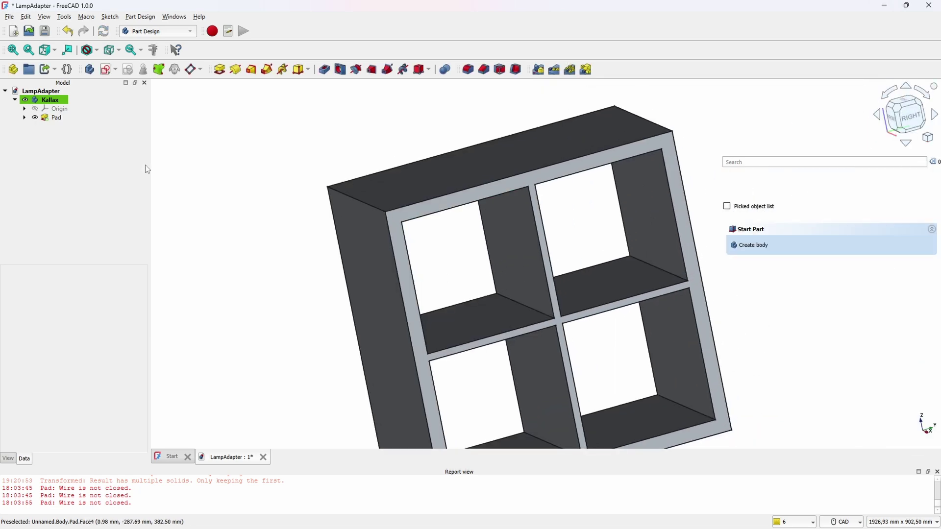
Step: Create a sketch on the shelf's top face and project the face's outline edges as external geometry
{"action": "left_click", "coordinate": [431, 172]}
{"action": "left_click", "coordinate": [106, 70]}
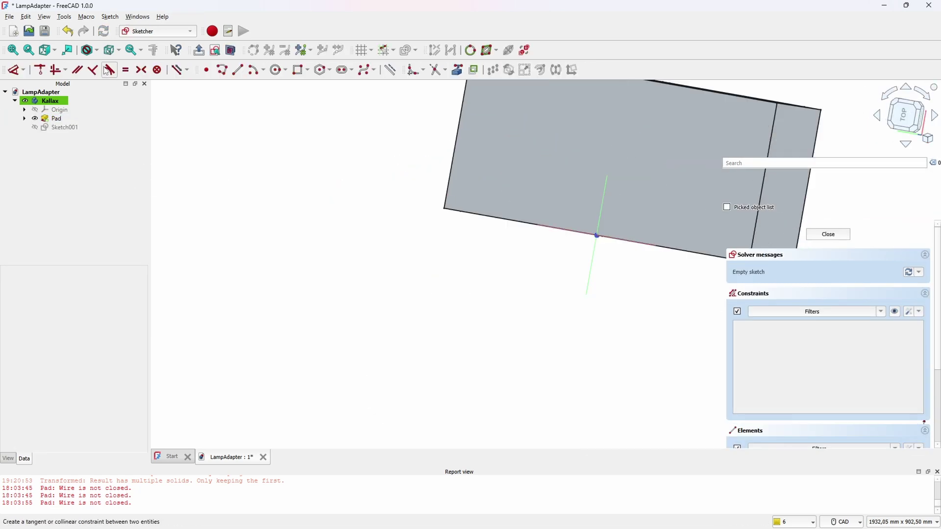
{"action": "left_click", "coordinate": [457, 70]}
{"action": "left_click", "coordinate": [402, 145]}
{"action": "left_click", "coordinate": [687, 243]}
Step: Draw a rectangle that surrounds the projected outline of the top face
{"action": "left_click", "coordinate": [298, 70]}
{"action": "left_click", "coordinate": [357, 135]}
{"action": "left_click", "coordinate": [707, 330]}
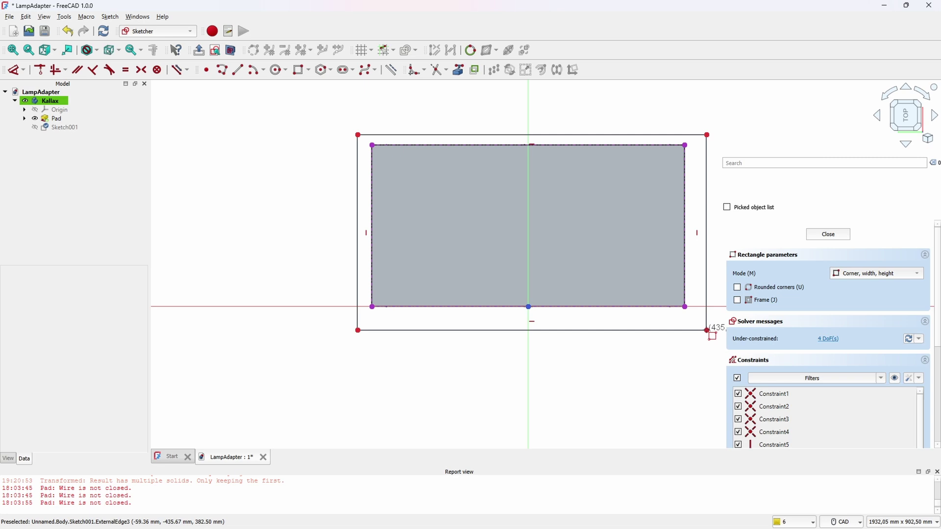
{"action": "right_click", "coordinate": [706, 330]}
{"action": "left_click", "coordinate": [358, 134]}
{"action": "left_click", "coordinate": [531, 198]}
{"action": "left_click", "coordinate": [142, 70]}
{"action": "key", "text": "ctrl+z"}
Step: Constrain the two upper corners of the surrounding rectangle symmetric about the vertical axis
{"action": "scroll", "coordinate": [373, 144], "scroll_direction": "up", "scroll_amount": 4}
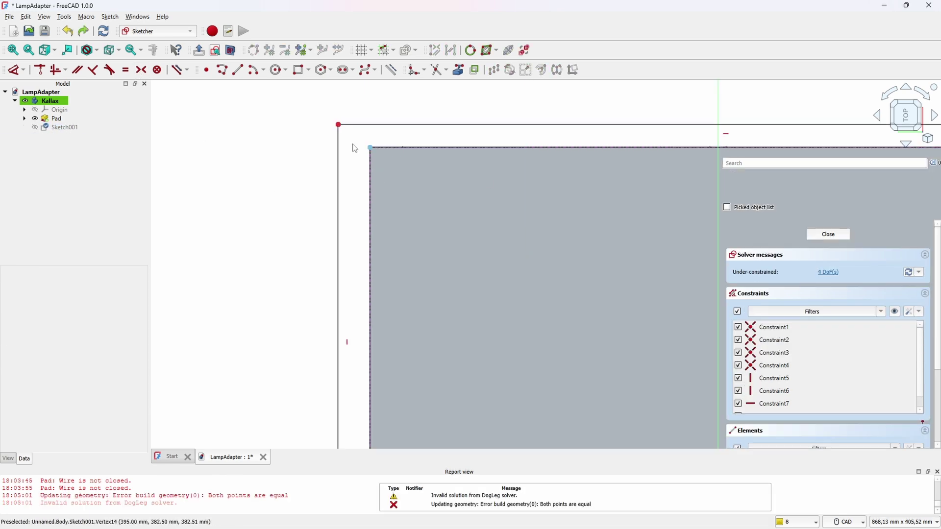
{"action": "scroll", "coordinate": [304, 151], "scroll_direction": "down", "scroll_amount": 3}
{"action": "left_click", "coordinate": [323, 136]}
{"action": "left_click", "coordinate": [749, 136]}
{"action": "left_click", "coordinate": [532, 112]}
{"action": "left_click", "coordinate": [140, 74]}
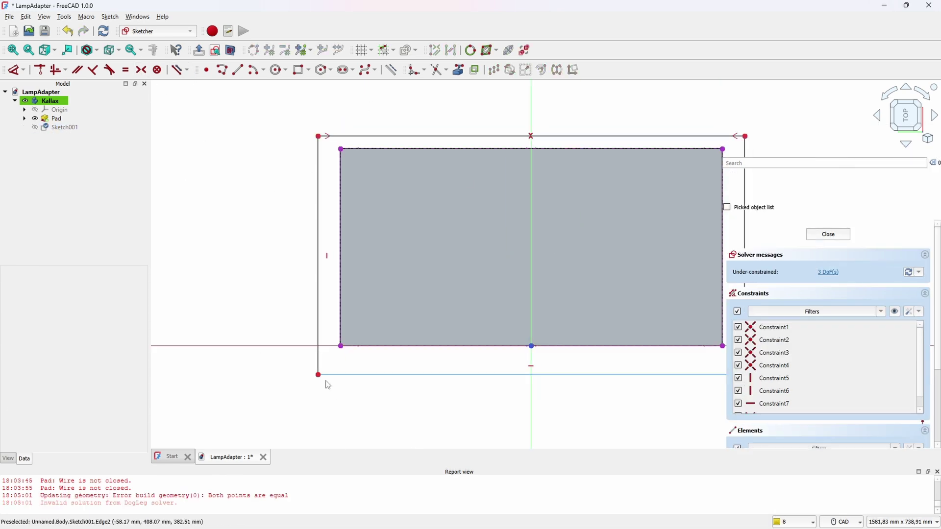
Step: Set the vertical distance between the rectangle's upper-left corner and the shelf outline's upper-left corner to 2 mm
{"action": "scroll", "coordinate": [305, 381], "scroll_direction": "down", "scroll_amount": 5}
{"action": "scroll", "coordinate": [305, 381], "scroll_direction": "up", "scroll_amount": 5}
{"action": "middle_click_drag", "start_coordinate": [281, 242], "coordinate": [244, 259]}
{"action": "scroll", "coordinate": [261, 189], "scroll_direction": "up", "scroll_amount": 5}
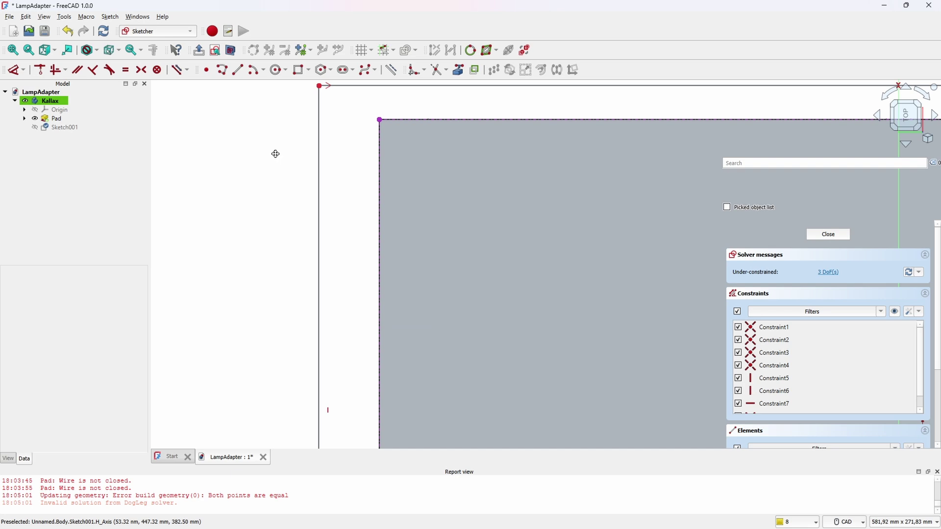
{"action": "middle_click_drag", "start_coordinate": [275, 154], "coordinate": [221, 252]}
{"action": "left_click", "coordinate": [264, 185]}
{"action": "left_click", "coordinate": [324, 219]}
{"action": "key", "text": "d"}
{"action": "left_click", "coordinate": [185, 192]}
{"action": "type", "text": "2"}
{"action": "key", "text": "Return"}
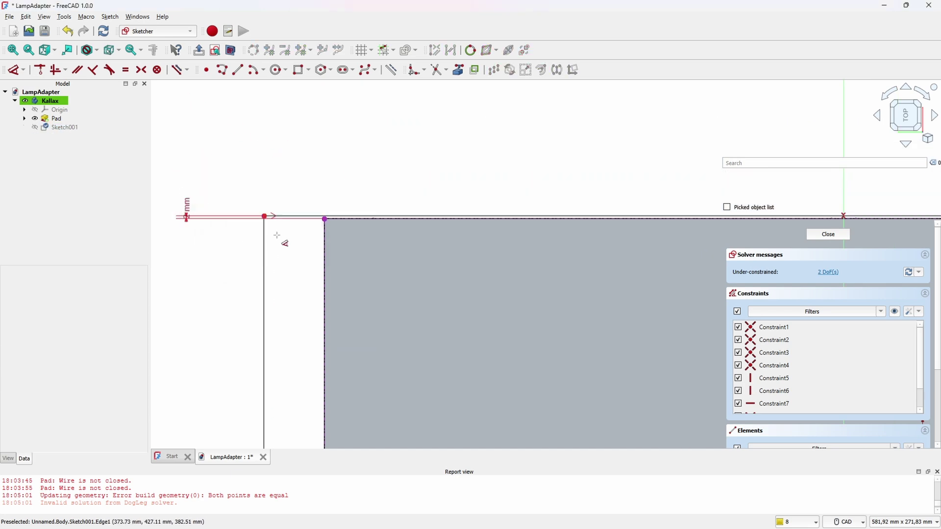
Step: Set the horizontal distance between the rectangle's upper-left corner and the shelf outline's upper-left corner to 2 mm
{"action": "key", "text": "Escape"}
{"action": "left_click", "coordinate": [264, 216]}
{"action": "left_click", "coordinate": [325, 219]}
{"action": "key", "text": "d"}
{"action": "left_click", "coordinate": [293, 118]}
{"action": "type", "text": "2"}
{"action": "key", "text": "Return"}
{"action": "key", "text": "Escape"}
Step: Set the vertical distance between the lower-left corners of the rectangle and the shelf outline to 2 mm, and finish the sketch
{"action": "scroll", "coordinate": [295, 127], "scroll_direction": "down", "scroll_amount": 1}
{"action": "middle_click_drag", "start_coordinate": [261, 436], "coordinate": [236, 216]}
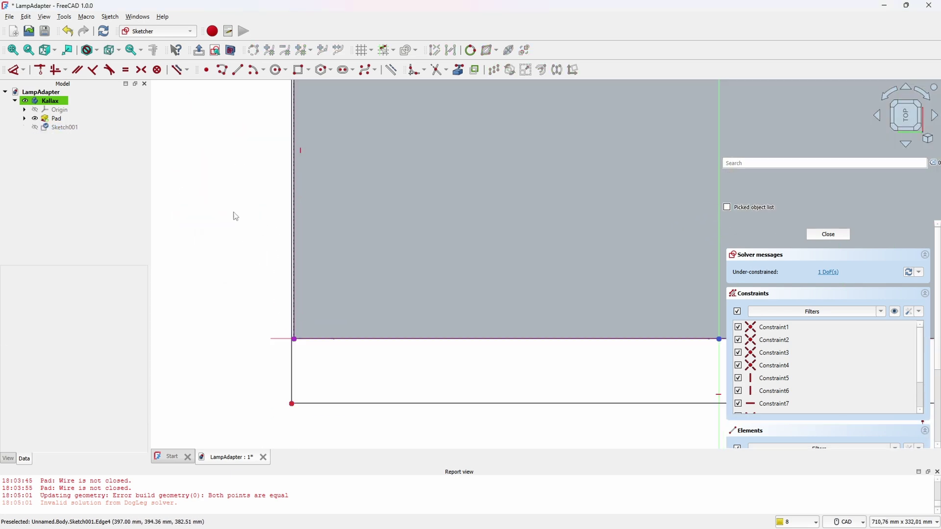
{"action": "left_click", "coordinate": [293, 403]}
{"action": "left_click", "coordinate": [293, 404]}
{"action": "left_click", "coordinate": [293, 403]}
{"action": "left_click", "coordinate": [294, 339]}
{"action": "left_click", "coordinate": [211, 370]}
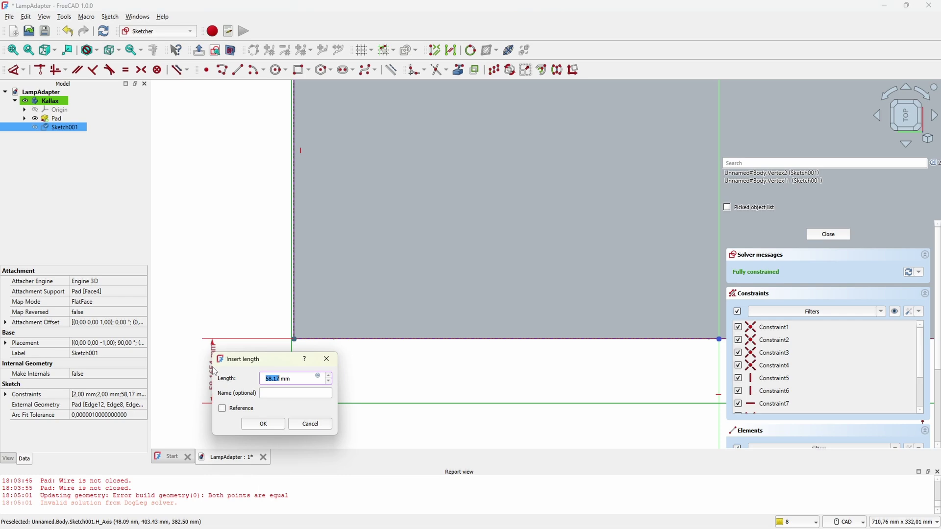
{"action": "type", "text": "2"}
{"action": "key", "text": "Return"}
{"action": "scroll", "coordinate": [349, 358], "scroll_direction": "down", "scroll_amount": 3}
{"action": "left_click", "coordinate": [828, 235]}
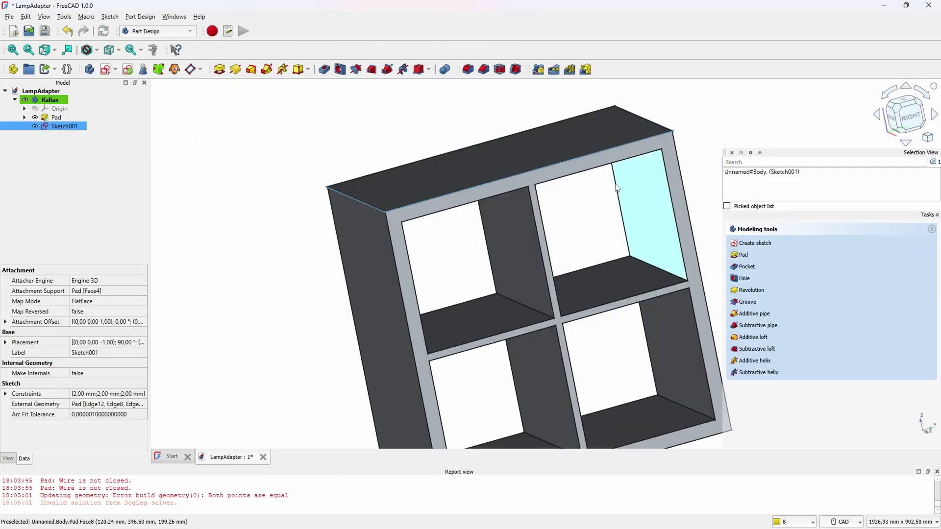
Step: Pad the rectangular outline sketch around the shelf's top
{"action": "left_click", "coordinate": [219, 70]}
{"action": "left_click", "coordinate": [767, 316]}
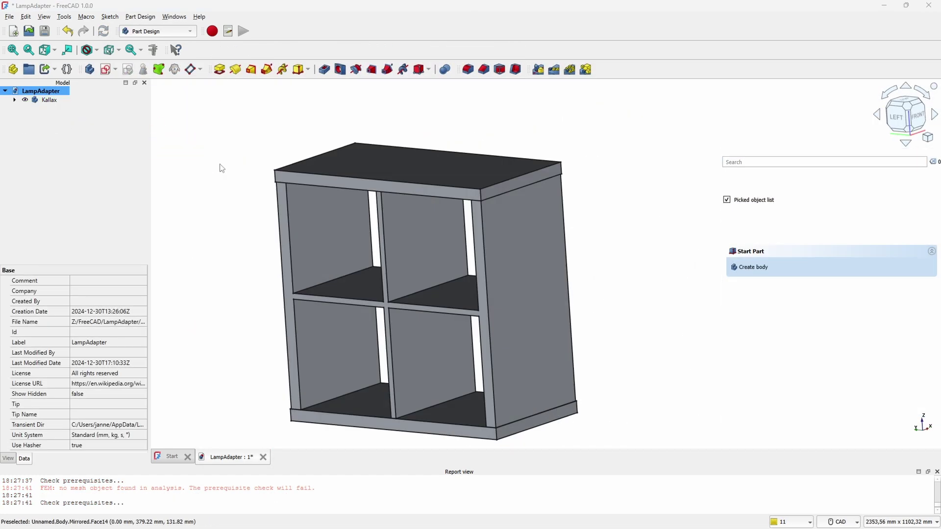
Step: Create a second body named Adapter and add a sub-shape binder of the Kallax body to it
{"action": "left_click", "coordinate": [90, 70]}
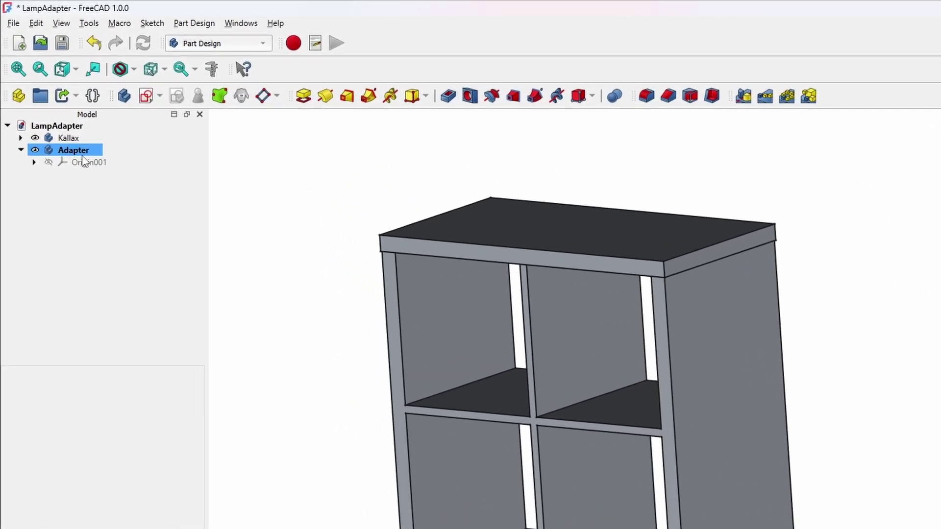
{"action": "left_click", "coordinate": [94, 198]}
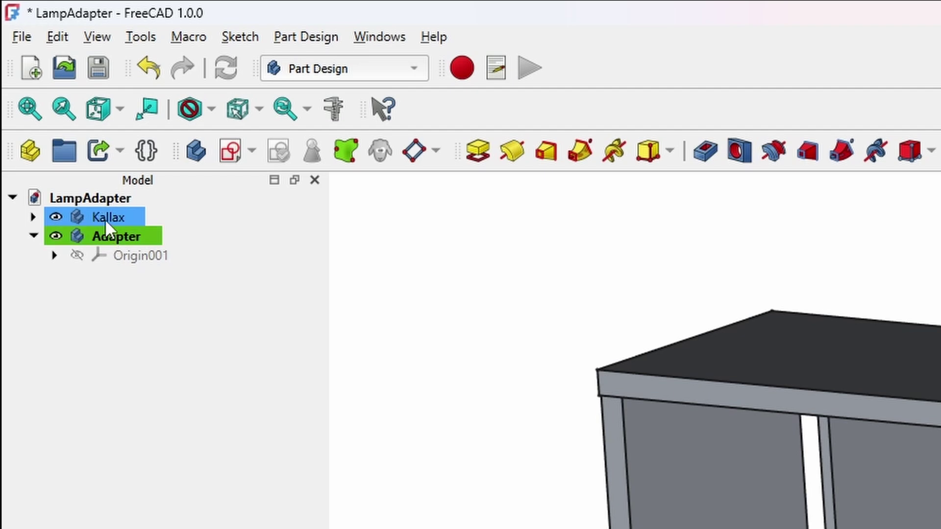
{"action": "left_click", "coordinate": [105, 219]}
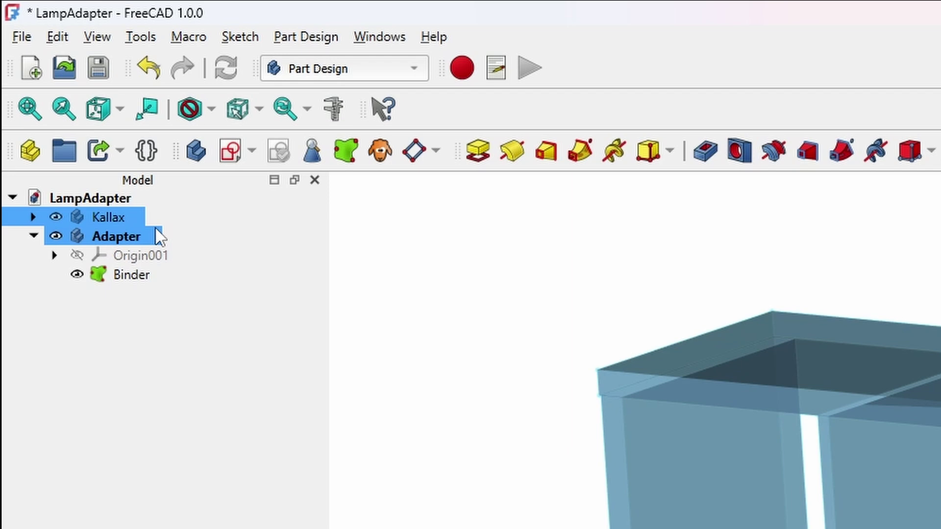
Step: Hide the original Kallax body and start a new sketch on the binder's front face
{"action": "key", "text": "space"}
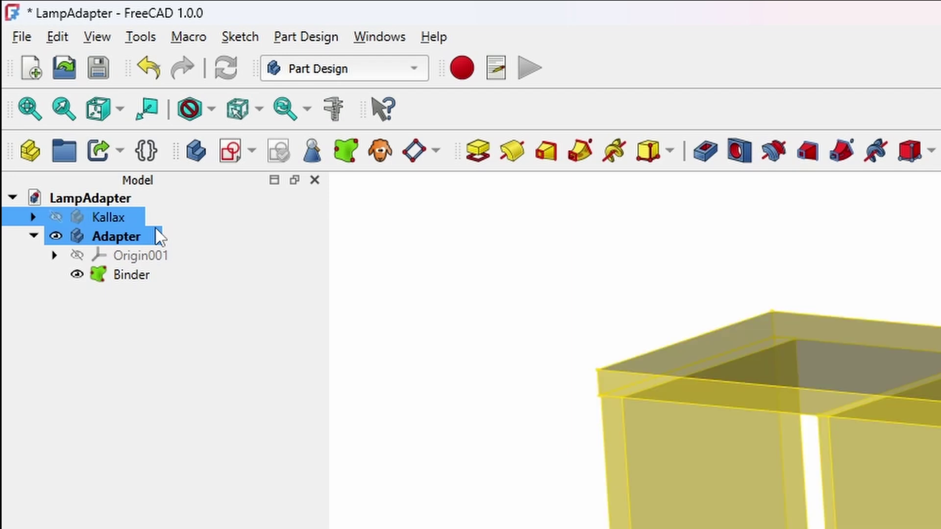
{"action": "left_click", "coordinate": [135, 272], "text": "ctrl"}
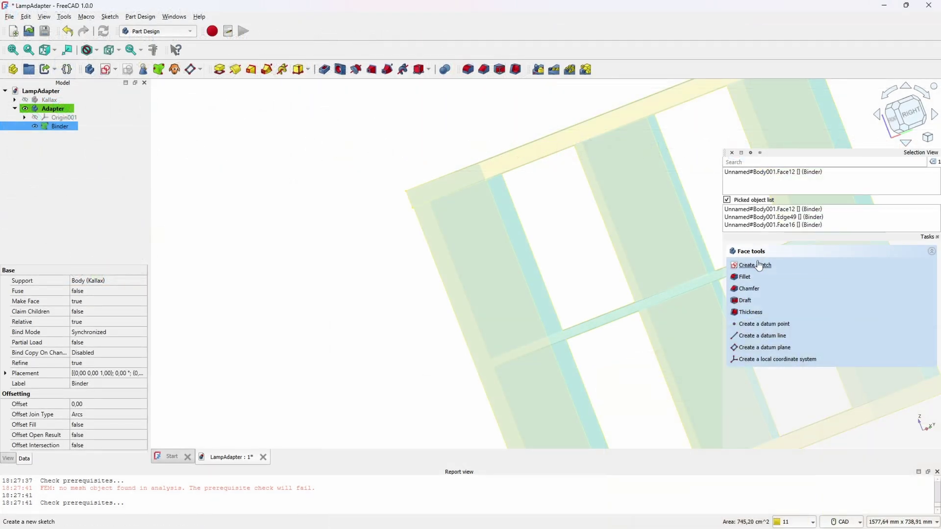
{"action": "left_click", "coordinate": [757, 265]}
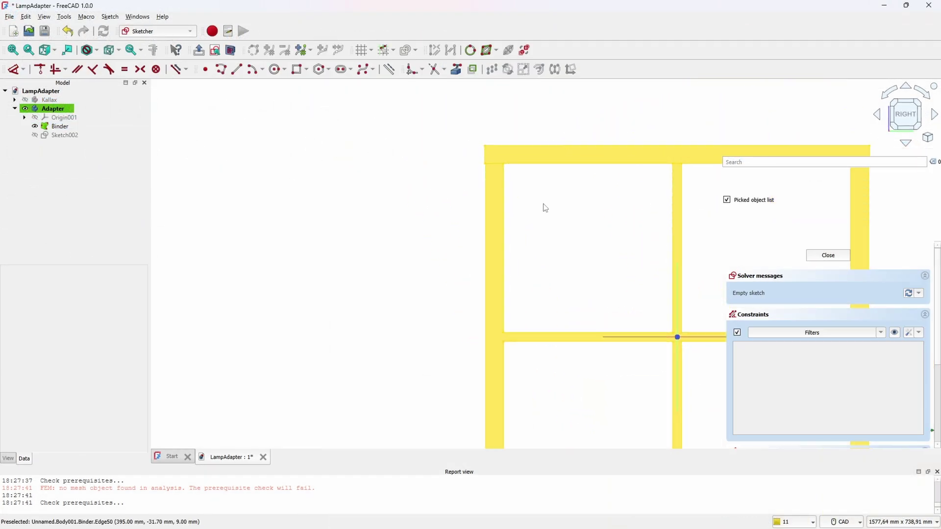
Step: Import the edges around the shelf's upper-left corner as external geometry, including the side panel's outer edge
{"action": "scroll", "coordinate": [490, 319], "scroll_direction": "up", "scroll_amount": 1}
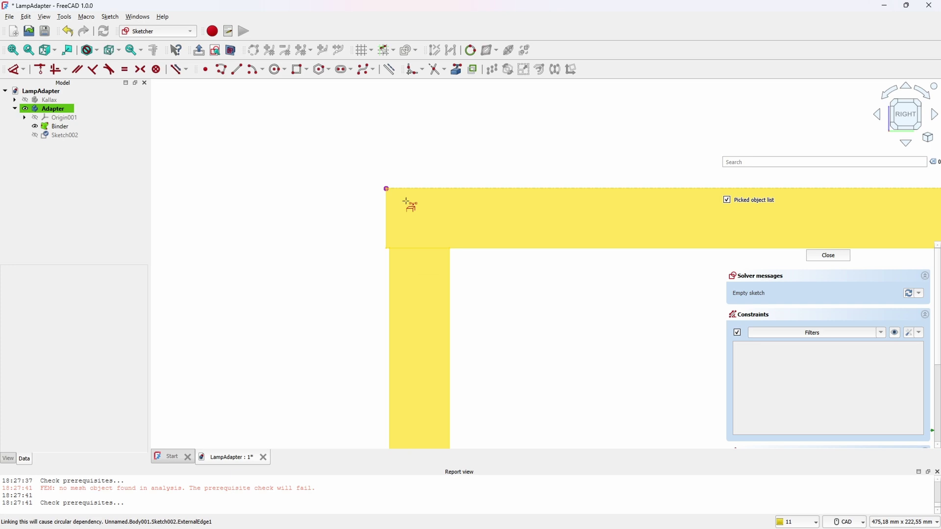
{"action": "scroll", "coordinate": [384, 188], "scroll_direction": "up", "scroll_amount": 10}
{"action": "scroll", "coordinate": [432, 196], "scroll_direction": "down", "scroll_amount": 9}
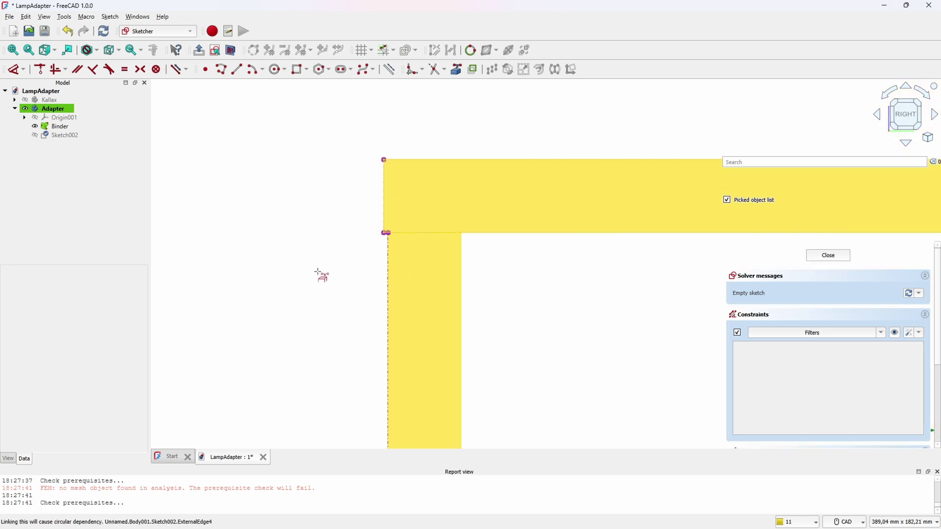
Step: Start a polyline up the side panel's outer edge, step outward about 3 mm below the top plate, and continue up about 37 mm past its corner
{"action": "left_click", "coordinate": [222, 73]}
{"action": "scroll", "coordinate": [393, 275], "scroll_direction": "up", "scroll_amount": 5}
{"action": "middle_click_drag", "start_coordinate": [428, 206], "coordinate": [386, 289]}
{"action": "scroll", "coordinate": [393, 323], "scroll_direction": "up", "scroll_amount": 1}
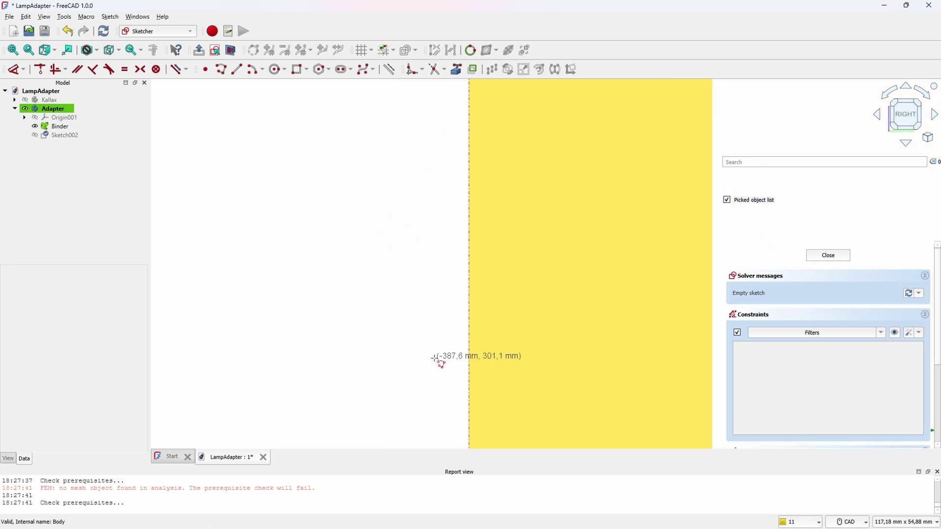
{"action": "scroll", "coordinate": [435, 357], "scroll_direction": "down", "scroll_amount": 1}
{"action": "left_click", "coordinate": [463, 375]}
{"action": "middle_click_drag", "start_coordinate": [431, 120], "coordinate": [367, 262]}
{"action": "scroll", "coordinate": [375, 264], "scroll_direction": "up", "scroll_amount": 8}
{"action": "left_click", "coordinate": [505, 252]}
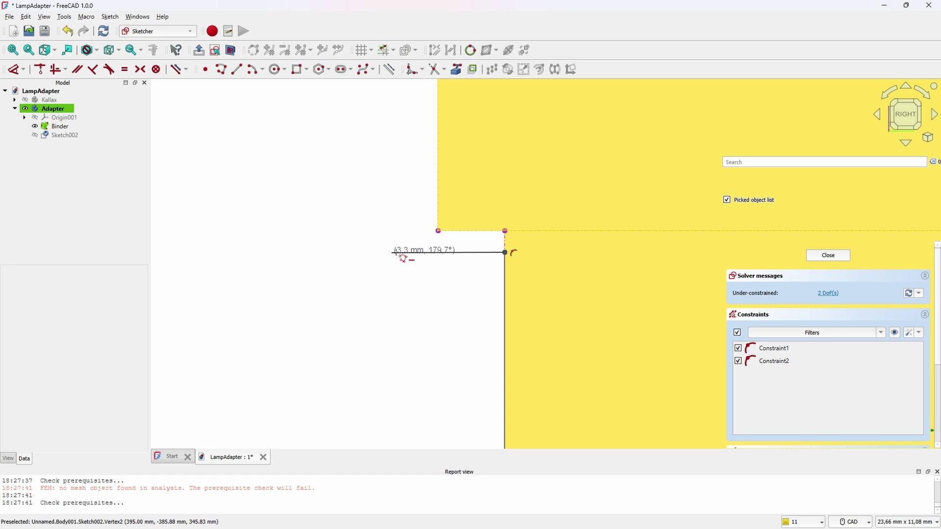
{"action": "left_click", "coordinate": [404, 253]}
{"action": "scroll", "coordinate": [333, 220], "scroll_direction": "down", "scroll_amount": 3}
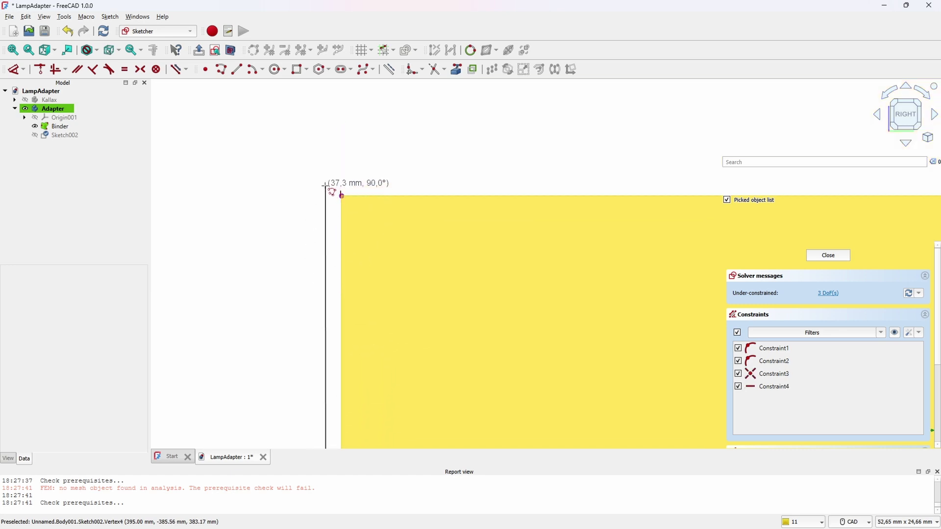
{"action": "left_click", "coordinate": [326, 186]}
Step: Complete the L-shaped profile above the top plate: go up about 2.4 mm, back about 82 mm, down about 88 mm, and close it
{"action": "scroll", "coordinate": [670, 176], "scroll_direction": "down", "scroll_amount": 7}
{"action": "middle_click_drag", "start_coordinate": [672, 177], "coordinate": [383, 221]}
{"action": "scroll", "coordinate": [601, 224], "scroll_direction": "up", "scroll_amount": 9}
{"action": "left_click", "coordinate": [545, 204]}
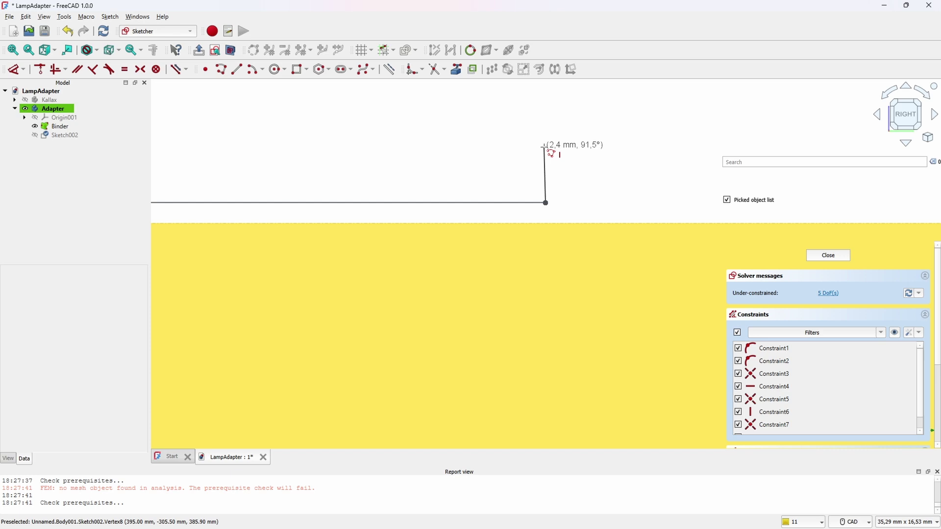
{"action": "left_click", "coordinate": [545, 146]}
{"action": "scroll", "coordinate": [430, 158], "scroll_direction": "down", "scroll_amount": 3}
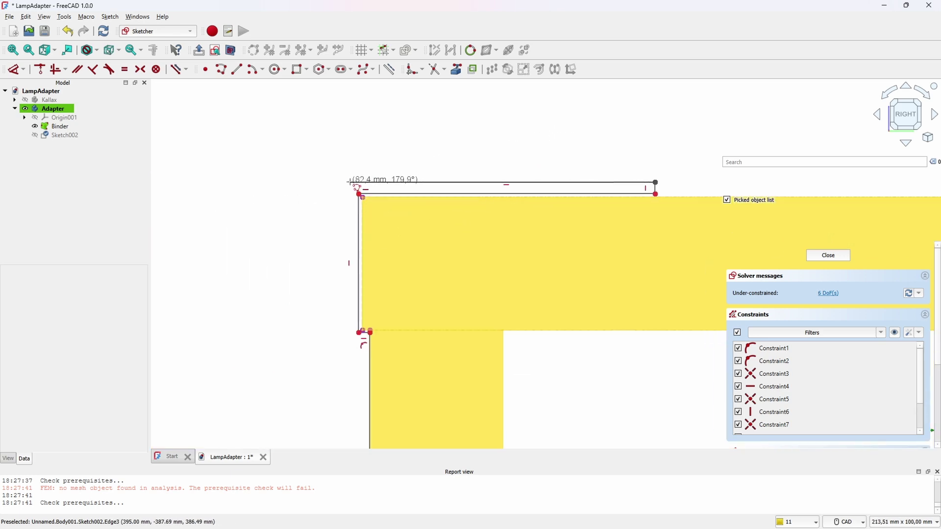
{"action": "left_click", "coordinate": [349, 181]}
{"action": "scroll", "coordinate": [344, 348], "scroll_direction": "up", "scroll_amount": 5}
{"action": "scroll", "coordinate": [363, 341], "scroll_direction": "down", "scroll_amount": 4}
{"action": "middle_click_drag", "start_coordinate": [357, 372], "coordinate": [369, 167]}
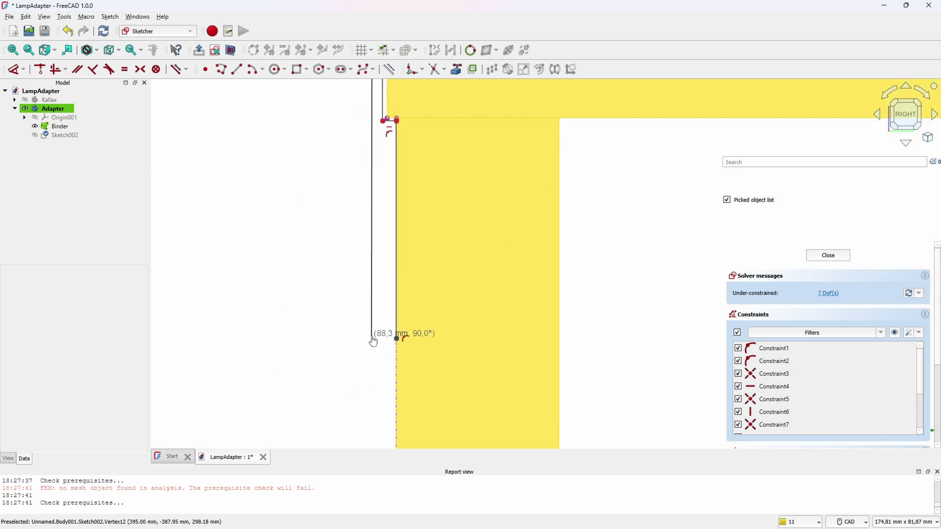
{"action": "left_click", "coordinate": [373, 337]}
{"action": "scroll", "coordinate": [262, 158], "scroll_direction": "down", "scroll_amount": 3}
{"action": "scroll", "coordinate": [364, 261], "scroll_direction": "up", "scroll_amount": 4}
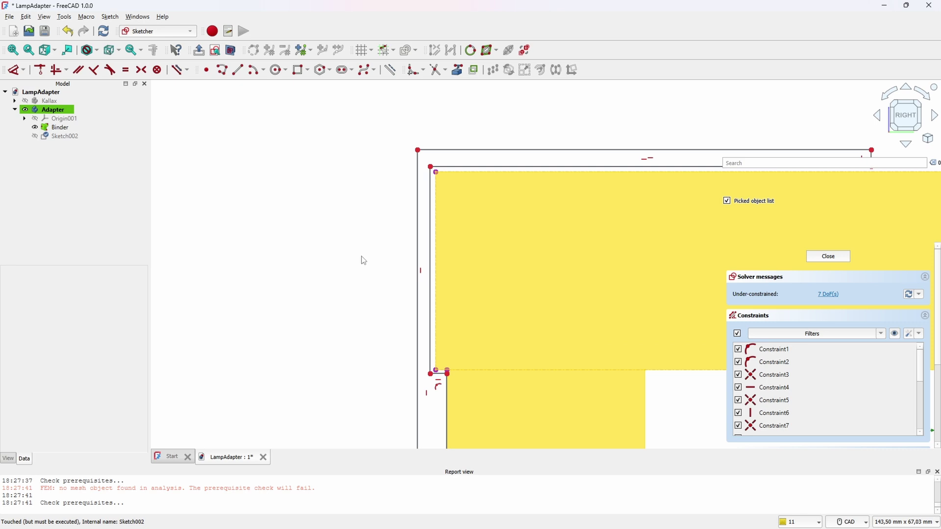
Step: Set the vertical distance between the profile's inner upper-left corner and the top plate's upper-left corner to 0.2 mm
{"action": "scroll", "coordinate": [364, 261], "scroll_direction": "up", "scroll_amount": 5}
{"action": "middle_click_drag", "start_coordinate": [460, 132], "coordinate": [352, 273]}
{"action": "left_click", "coordinate": [355, 254]}
{"action": "left_click", "coordinate": [371, 268]}
{"action": "key", "text": "d"}
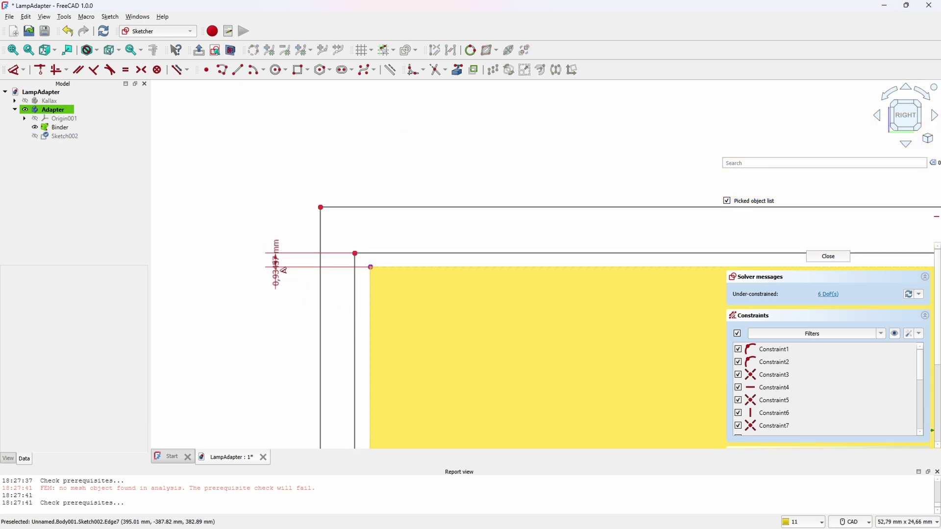
{"action": "left_click", "coordinate": [276, 264]}
{"action": "type", "text": "0,2"}
{"action": "key", "text": "Return"}
Step: Set the horizontal distance between the profile's inner upper-left corner and the top plate's upper-left corner to 0.2 mm
{"action": "scroll", "coordinate": [336, 242], "scroll_direction": "up", "scroll_amount": 5}
{"action": "left_click", "coordinate": [389, 303]}
{"action": "left_click", "coordinate": [431, 311]}
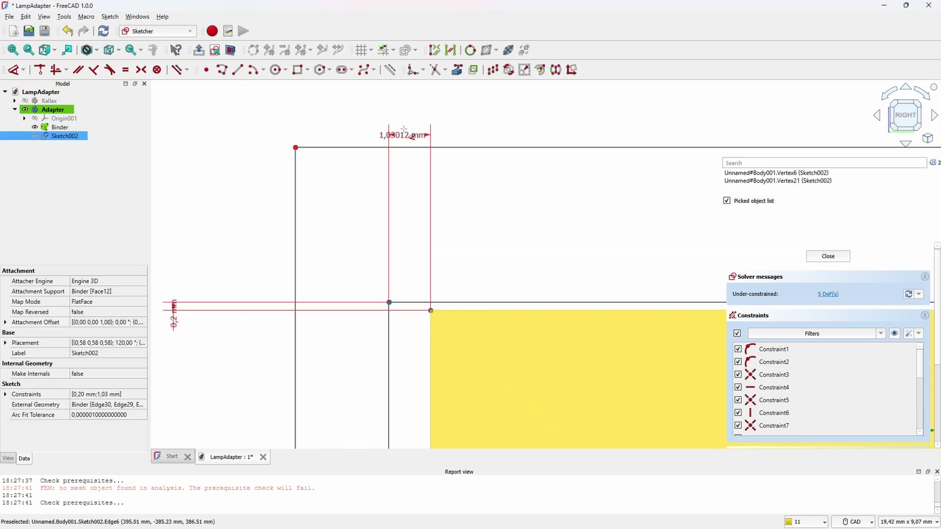
{"action": "left_click", "coordinate": [404, 128]}
{"action": "type", "text": "0,2"}
{"action": "key", "text": "Return"}
Step: Set the vertical distance between the profile's outer step corner and the top plate's lower-left corner to 0.2 mm
{"action": "scroll", "coordinate": [350, 326], "scroll_direction": "down", "scroll_amount": 7}
{"action": "middle_click_drag", "start_coordinate": [350, 402], "coordinate": [314, 107]}
{"action": "scroll", "coordinate": [303, 294], "scroll_direction": "down", "scroll_amount": 2}
{"action": "scroll", "coordinate": [314, 297], "scroll_direction": "up", "scroll_amount": 5}
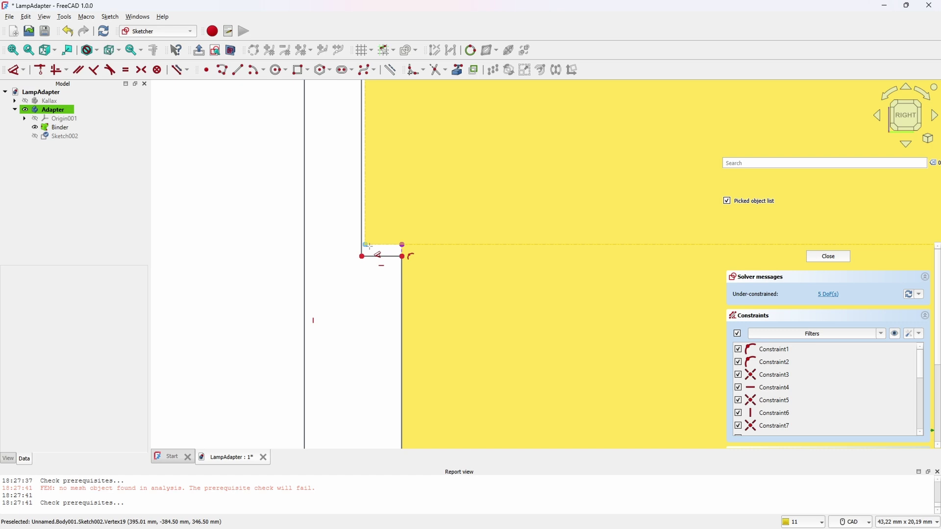
{"action": "scroll", "coordinate": [362, 259], "scroll_direction": "up", "scroll_amount": 2}
{"action": "left_click", "coordinate": [362, 256]}
{"action": "left_click", "coordinate": [367, 245]}
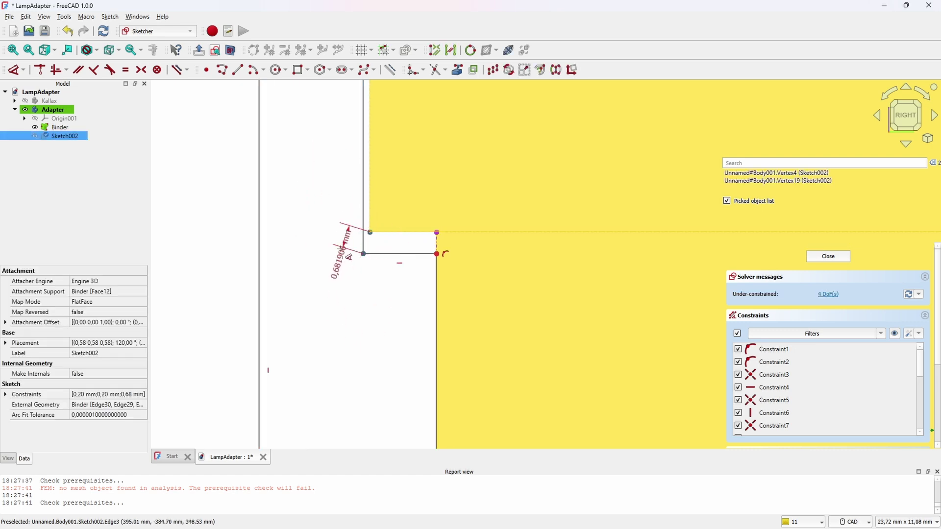
{"action": "left_click", "coordinate": [324, 249]}
{"action": "type", "text": "0,2"}
{"action": "key", "text": "Return"}
{"action": "scroll", "coordinate": [381, 276], "scroll_direction": "down", "scroll_amount": 5}
{"action": "scroll", "coordinate": [406, 123], "scroll_direction": "up", "scroll_amount": 5}
{"action": "middle_click_drag", "start_coordinate": [380, 351], "coordinate": [436, 382]}
{"action": "scroll", "coordinate": [425, 344], "scroll_direction": "up", "scroll_amount": 3}
{"action": "left_click", "coordinate": [431, 315]}
{"action": "left_click", "coordinate": [432, 302]}
{"action": "key", "text": "Escape"}
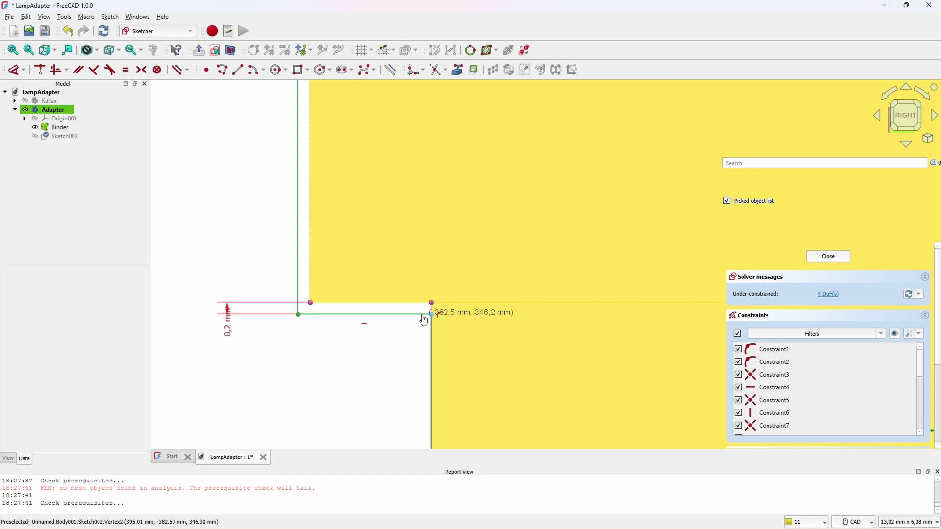
Step: Extend the profile's horizontal leg along the top plate and import the side panel's inner edge as external geometry
{"action": "scroll", "coordinate": [387, 307], "scroll_direction": "down", "scroll_amount": 5}
{"action": "scroll", "coordinate": [623, 132], "scroll_direction": "up", "scroll_amount": 3}
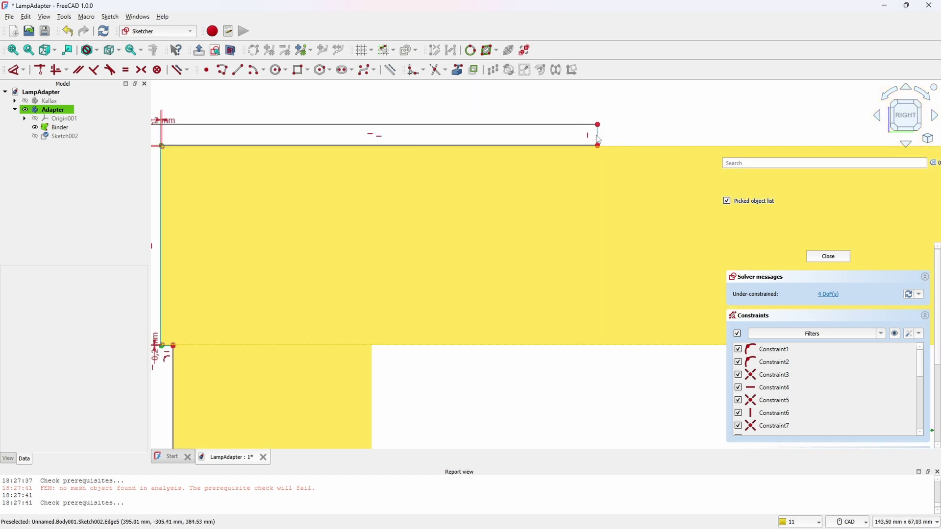
{"action": "left_click_drag", "start_coordinate": [598, 134], "coordinate": [652, 136]}
{"action": "scroll", "coordinate": [491, 216], "scroll_direction": "down", "scroll_amount": 3}
{"action": "key", "text": "g"}
{"action": "key", "text": "x"}
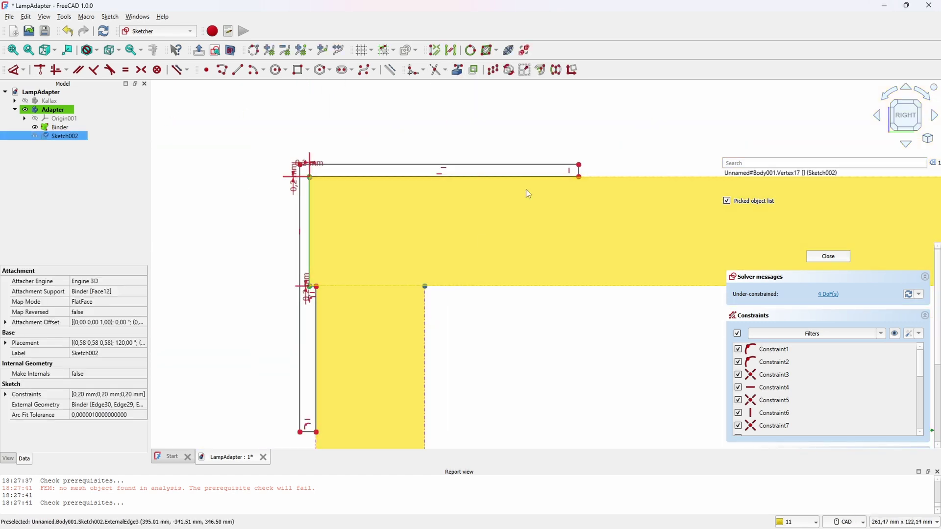
Step: Dimension the vertical gap between the profile's inner upper-left corner and the top plate's corner as 0.2 mm
{"action": "scroll", "coordinate": [361, 279], "scroll_direction": "up", "scroll_amount": 5}
{"action": "middle_click_drag", "start_coordinate": [347, 192], "coordinate": [252, 293]}
{"action": "scroll", "coordinate": [316, 226], "scroll_direction": "up", "scroll_amount": 3}
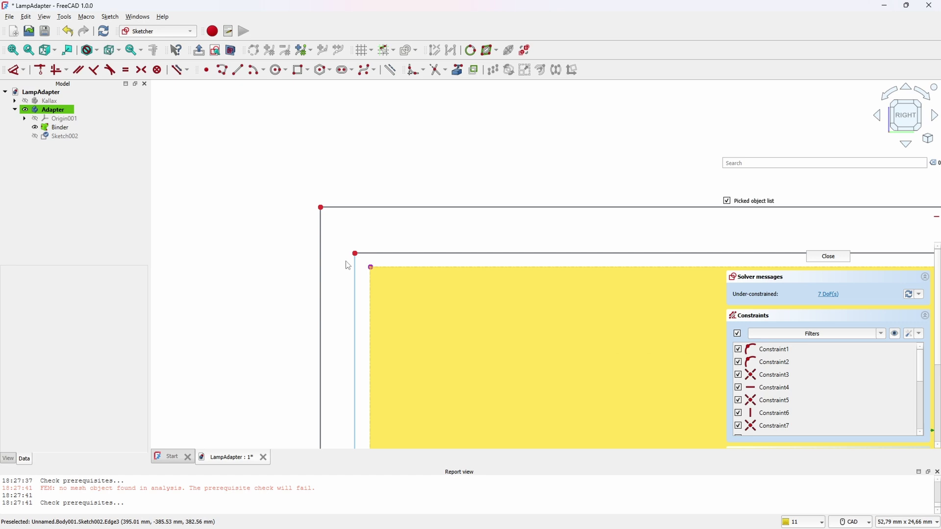
{"action": "left_click", "coordinate": [355, 253]}
{"action": "left_click", "coordinate": [371, 267]}
{"action": "key", "text": "d"}
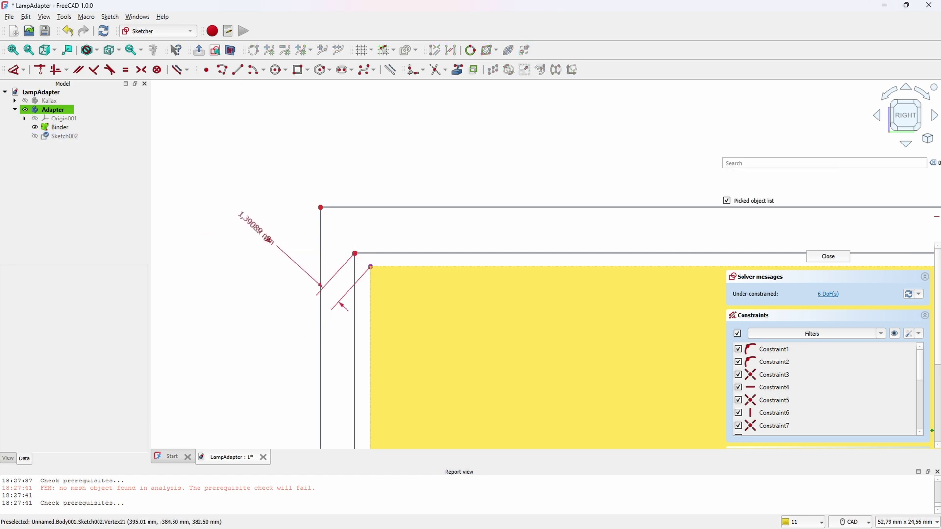
{"action": "left_click", "coordinate": [273, 267]}
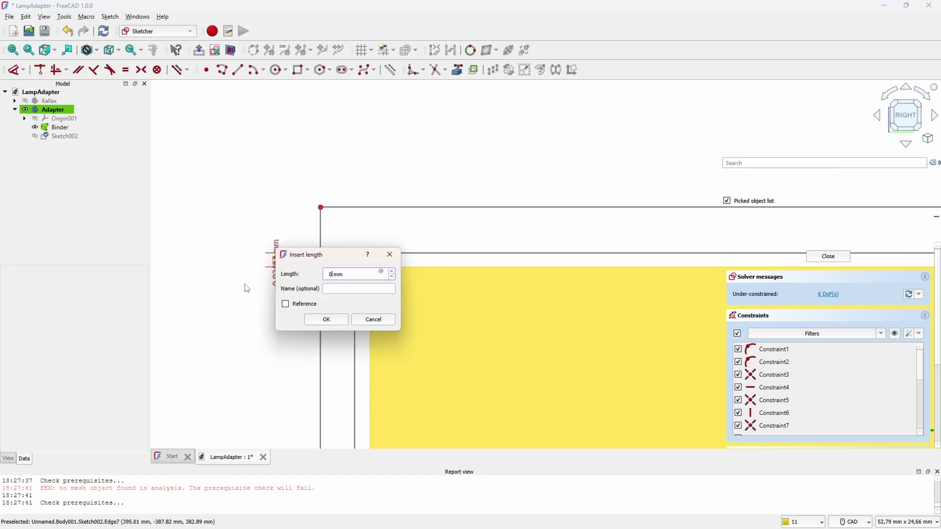
{"action": "key", "text": "Return"}
Step: Dimension the horizontal gap between the profile's inner upper-left corner and the top plate's corner as 0.2 mm
{"action": "scroll", "coordinate": [335, 242], "scroll_direction": "up", "scroll_amount": 5}
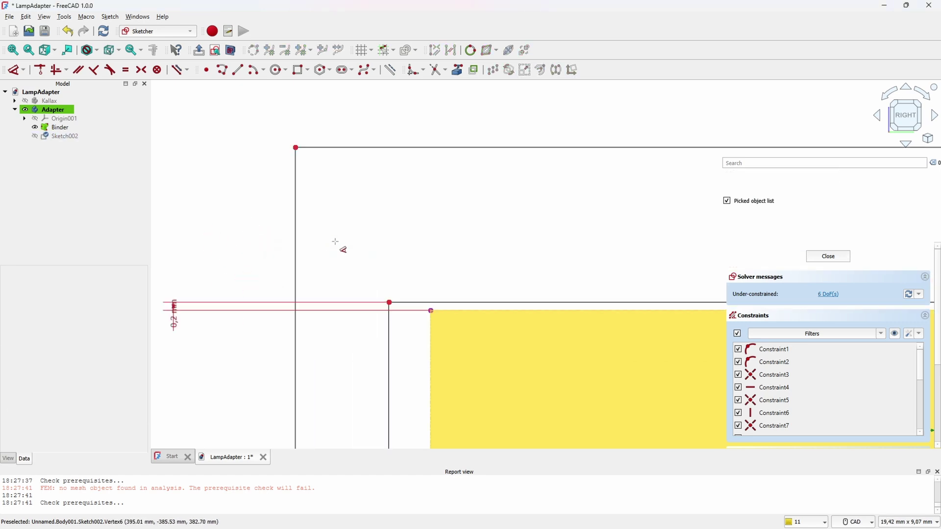
{"action": "left_click", "coordinate": [389, 302]}
{"action": "left_click", "coordinate": [431, 310]}
{"action": "left_click", "coordinate": [410, 119]}
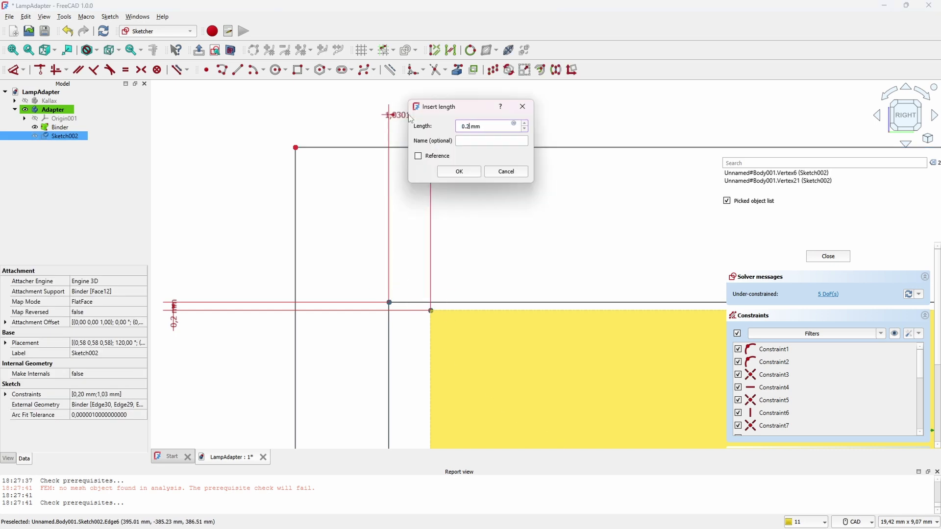
{"action": "key", "text": "Return"}
Step: Dimension the vertical gap between the profile's step corner and the top plate's lower-left corner as 0.2 mm
{"action": "scroll", "coordinate": [353, 372], "scroll_direction": "up", "scroll_amount": 6}
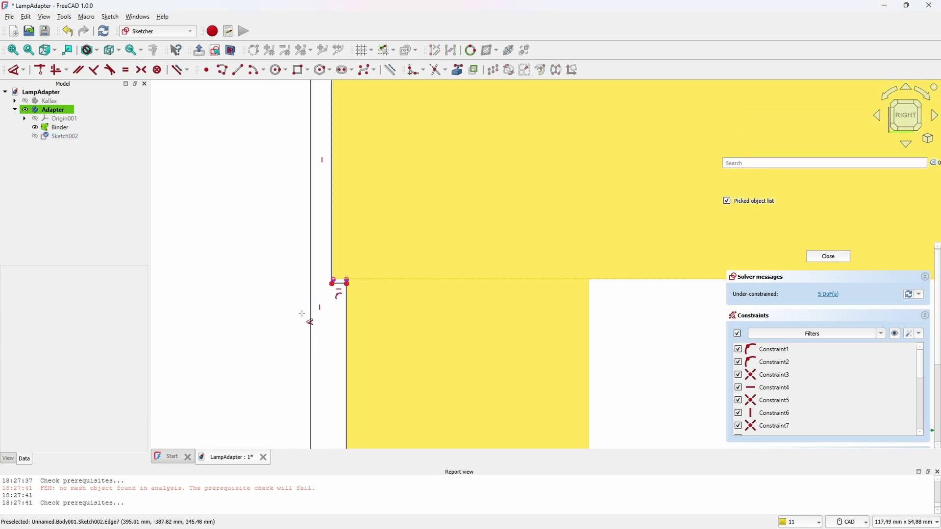
{"action": "scroll", "coordinate": [302, 314], "scroll_direction": "up", "scroll_amount": 4}
{"action": "scroll", "coordinate": [360, 260], "scroll_direction": "up", "scroll_amount": 3}
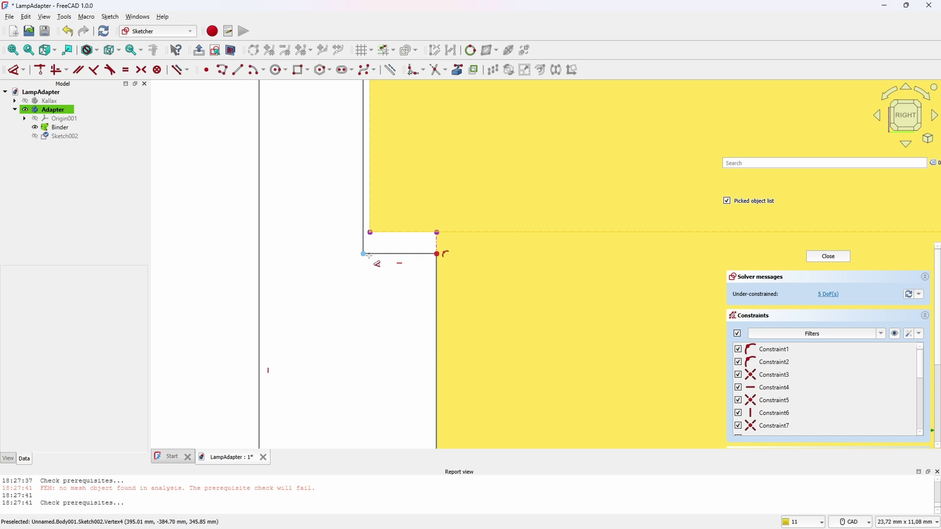
{"action": "left_click", "coordinate": [364, 253]}
{"action": "left_click", "coordinate": [370, 232]}
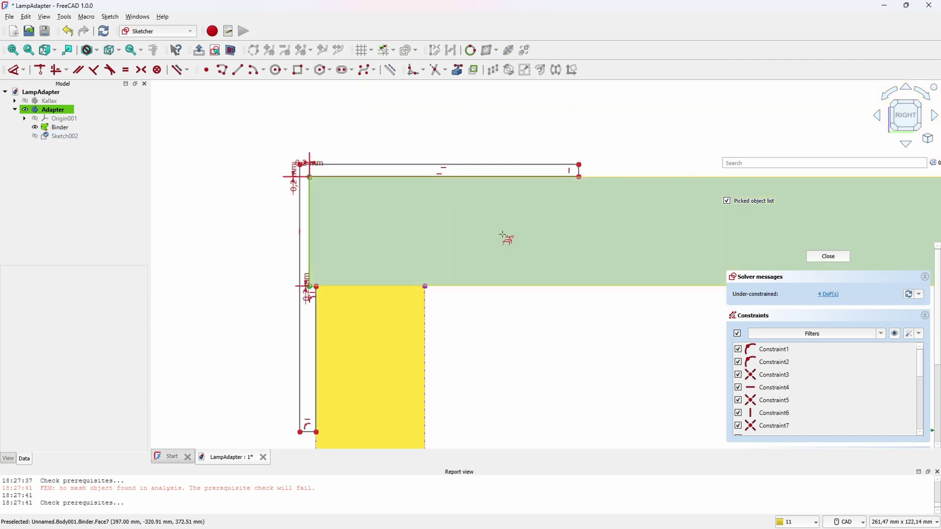
Step: Set the horizontal distance from the side panel's inner edge to the right end of the profile's top leg to 40 mm
{"action": "left_click", "coordinate": [424, 287]}
{"action": "left_click", "coordinate": [579, 177]}
{"action": "left_click", "coordinate": [551, 393]}
{"action": "left_click", "coordinate": [526, 411]}
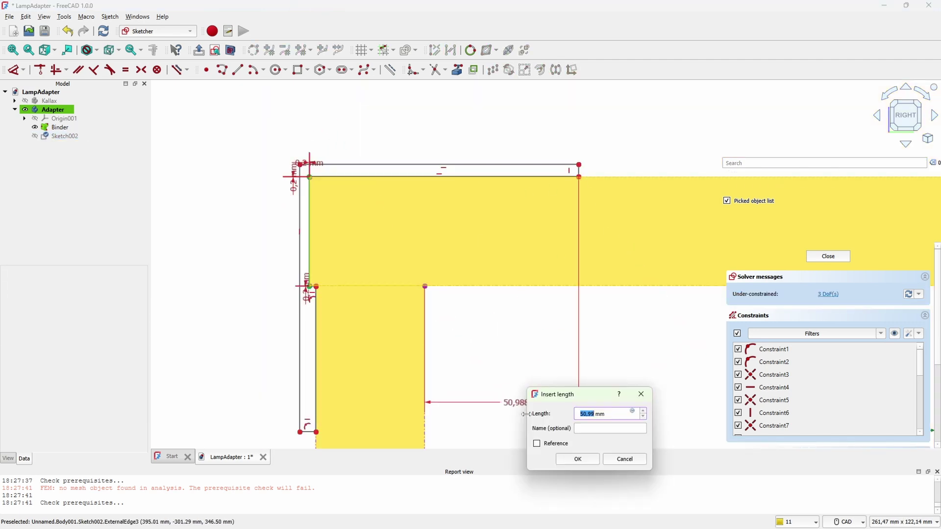
{"action": "key", "text": "Return"}
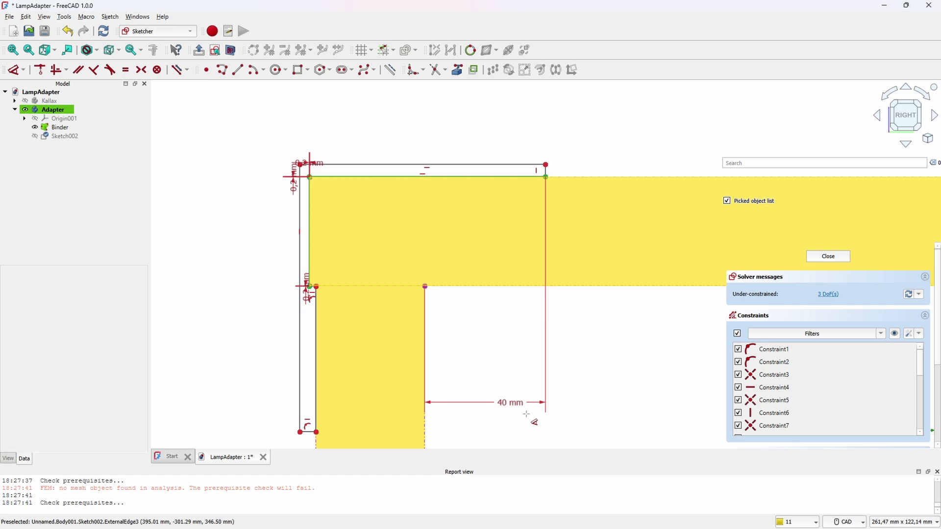
{"action": "scroll", "coordinate": [441, 311], "scroll_direction": "down", "scroll_amount": 3}
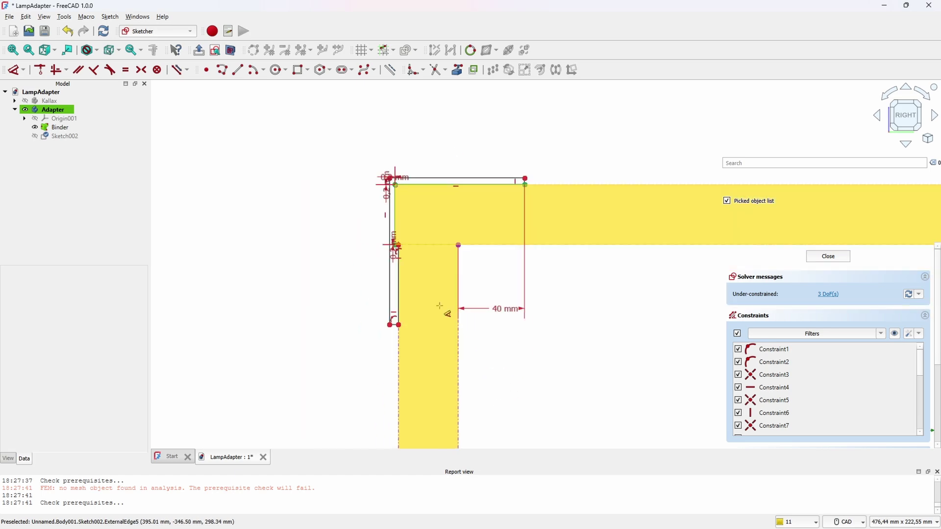
Step: Close the sketch and pad the adapter profile 50 mm in the reversed direction
{"action": "left_click", "coordinate": [828, 261]}
{"action": "scroll", "coordinate": [510, 245], "scroll_direction": "down", "scroll_amount": 3}
{"action": "middle_click_drag", "start_coordinate": [505, 245], "coordinate": [525, 174]}
{"action": "scroll", "coordinate": [520, 174], "scroll_direction": "up", "scroll_amount": 1}
{"action": "left_click", "coordinate": [744, 280]}
{"action": "left_click", "coordinate": [756, 336]}
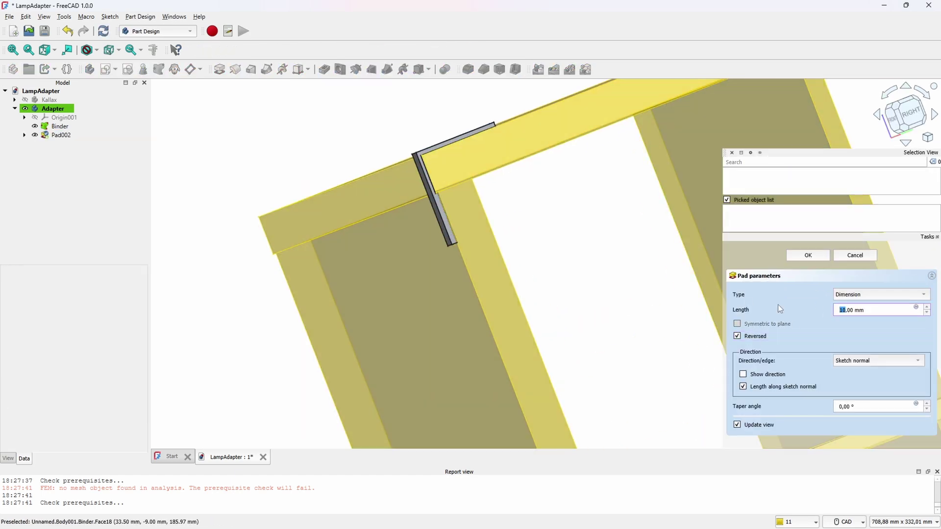
{"action": "type", "text": "50"}
{"action": "key", "text": "Return"}
Step: Show the Kallax body again and inspect how the adapter sits on the shelf's upper corner
{"action": "scroll", "coordinate": [392, 245], "scroll_direction": "down", "scroll_amount": 1}
{"action": "middle_click_drag", "start_coordinate": [351, 252], "coordinate": [441, 241]}
{"action": "left_click", "coordinate": [49, 100]}
{"action": "key", "text": "space"}
{"action": "scroll", "coordinate": [383, 250], "scroll_direction": "down", "scroll_amount": 1}
{"action": "middle_click_drag", "start_coordinate": [361, 267], "coordinate": [529, 314]}
{"action": "scroll", "coordinate": [554, 245], "scroll_direction": "up", "scroll_amount": 7}
{"action": "middle_click_drag", "start_coordinate": [379, 238], "coordinate": [339, 111]}
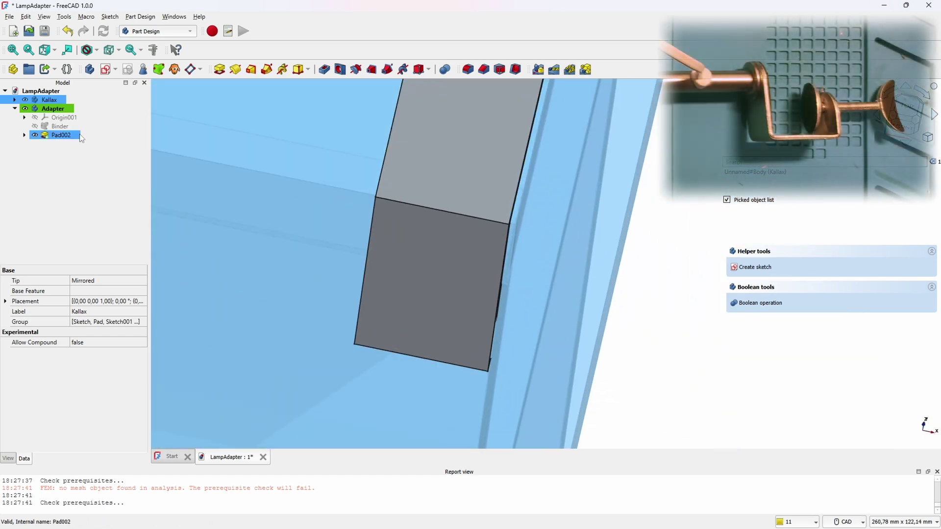
{"action": "double_click", "coordinate": [81, 138]}
{"action": "middle_click_drag", "start_coordinate": [640, 275], "coordinate": [446, 237]}
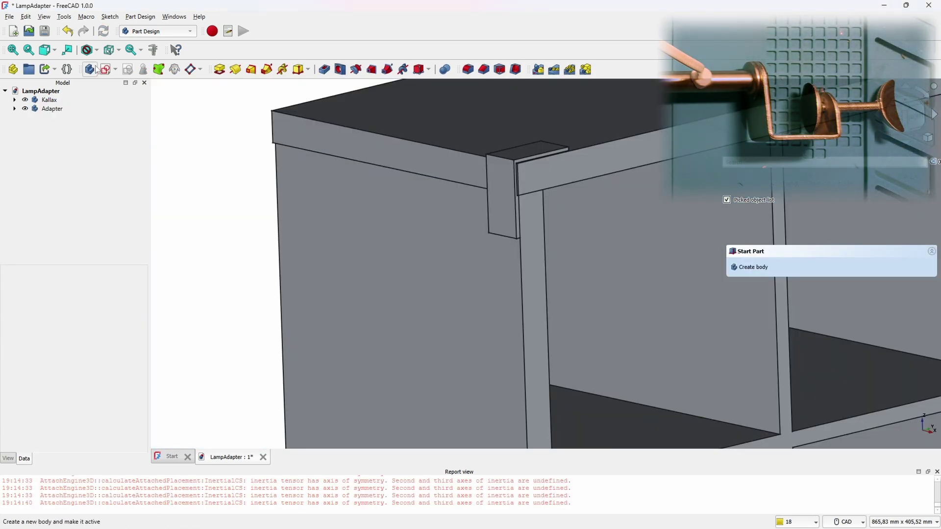
Step: Create a body named Lamp that references the Kallax shelf through a shape binder, and hide the Adapter and Kallax bodies
{"action": "left_click", "coordinate": [12, 69]}
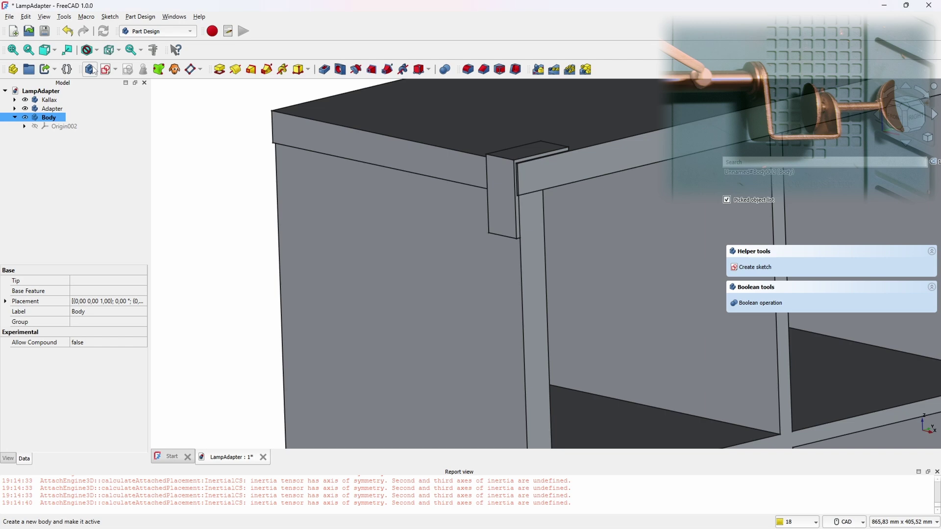
{"action": "left_click", "coordinate": [50, 118]}
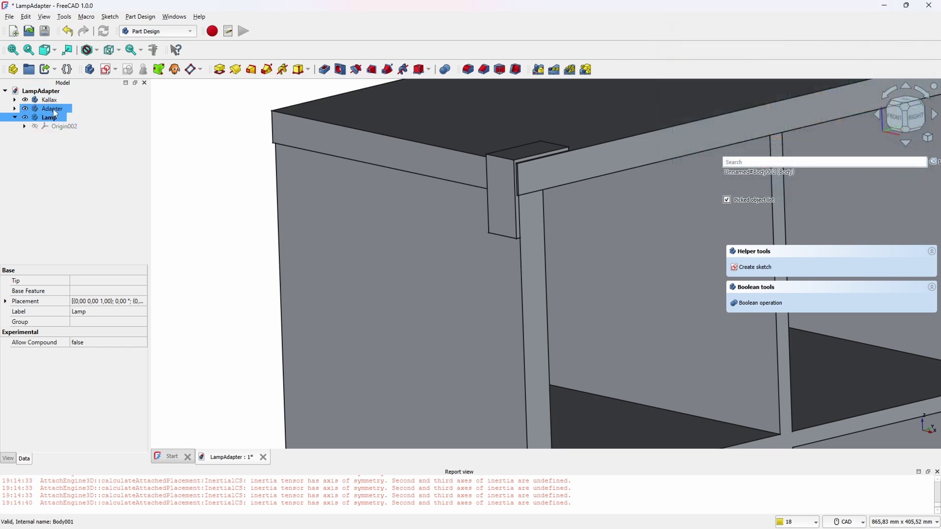
{"action": "left_click", "coordinate": [54, 110]}
{"action": "key", "text": "space"}
{"action": "left_click", "coordinate": [52, 100]}
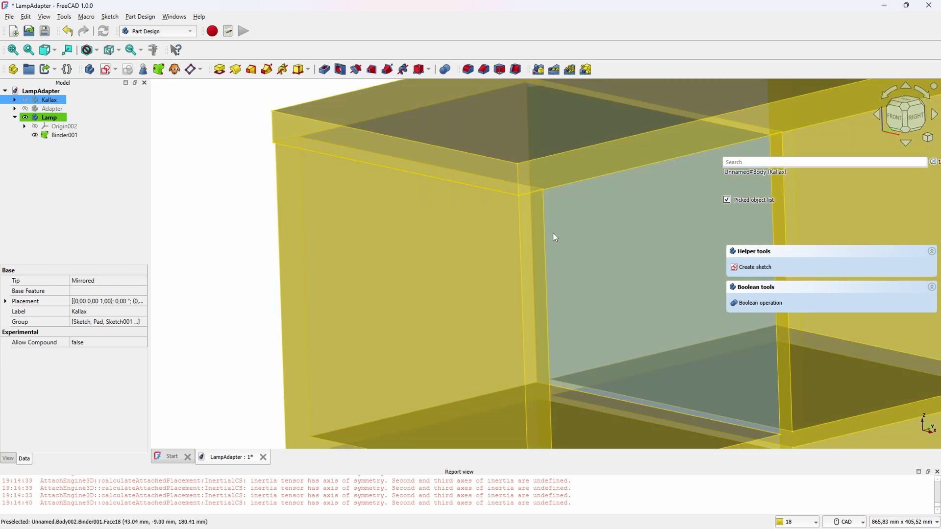
Step: Sketch a small placeholder rectangle on the side panel's narrow front face plane, just outside the panel below the top plate
{"action": "left_click", "coordinate": [534, 233]}
{"action": "left_click", "coordinate": [105, 70]}
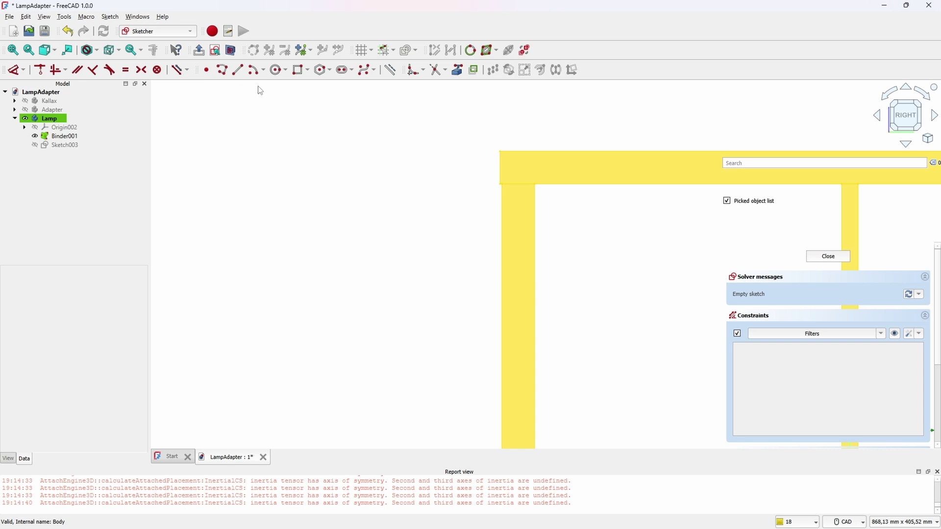
{"action": "left_click", "coordinate": [300, 70]}
{"action": "left_click", "coordinate": [467, 195]}
{"action": "left_click", "coordinate": [496, 225]}
{"action": "key", "text": "Escape"}
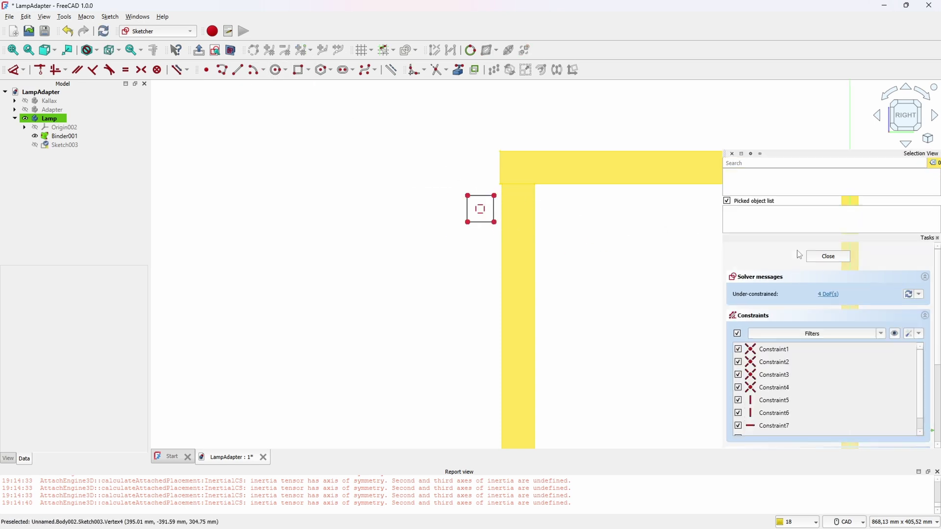
{"action": "left_click", "coordinate": [816, 258]}
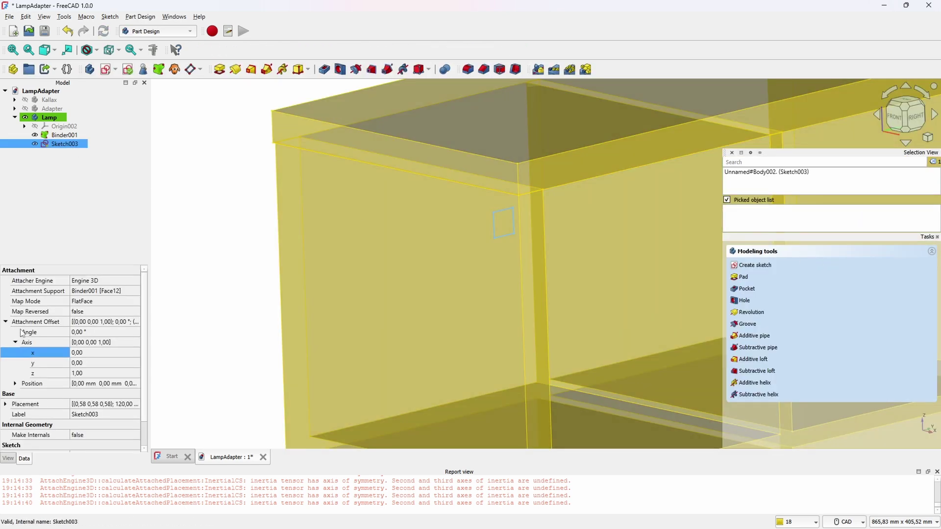
Step: Set the new sketch's attachment offset position to -15 mm in Z, leaving X and Y at 0
{"action": "left_click", "coordinate": [15, 384]}
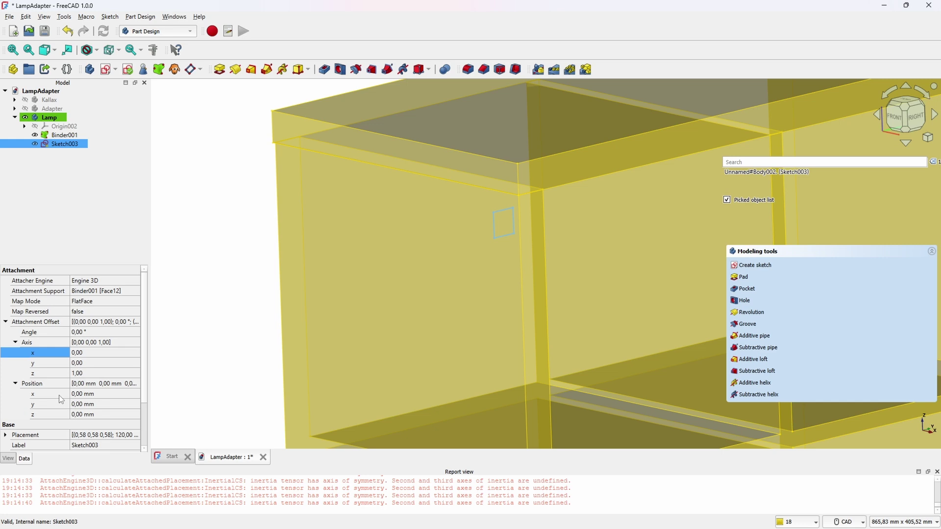
{"action": "left_click", "coordinate": [76, 396]}
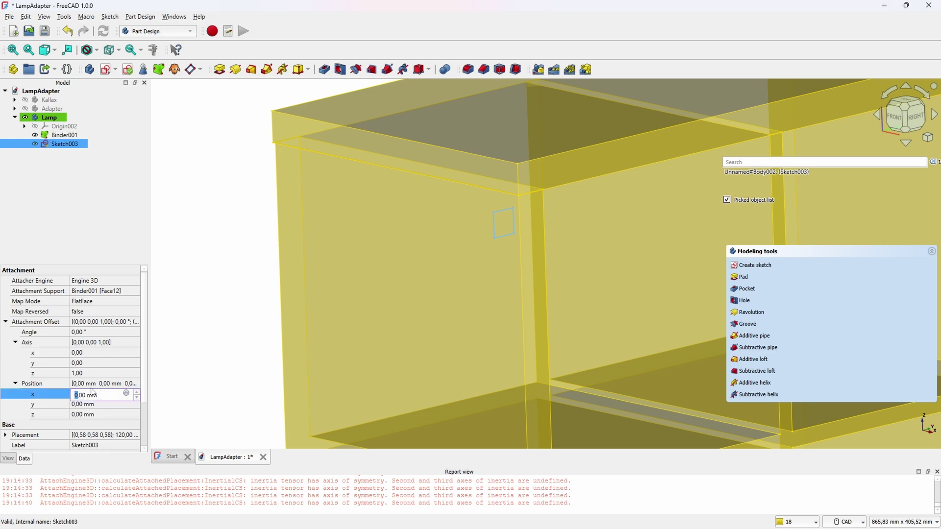
{"action": "key", "text": "Tab"}
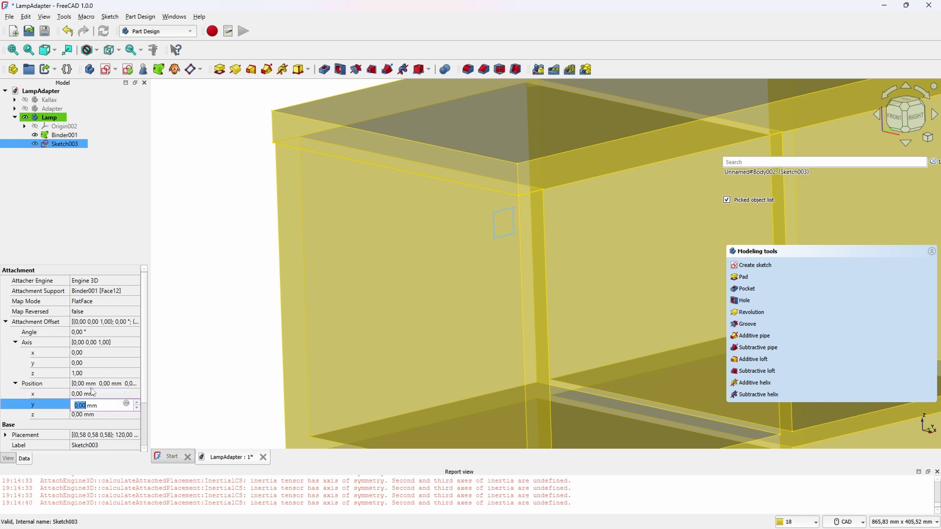
{"action": "type", "text": "0"}
{"action": "key", "text": "Tab"}
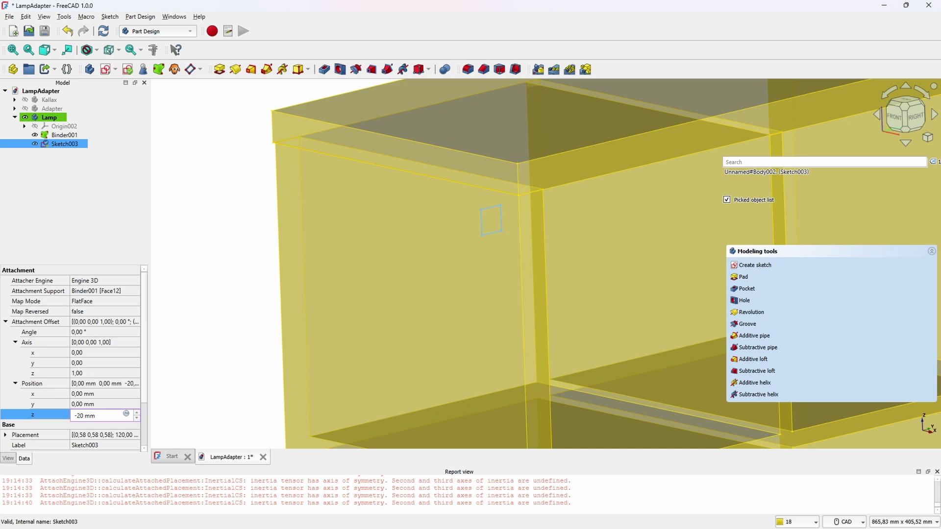
{"action": "key", "text": "Return"}
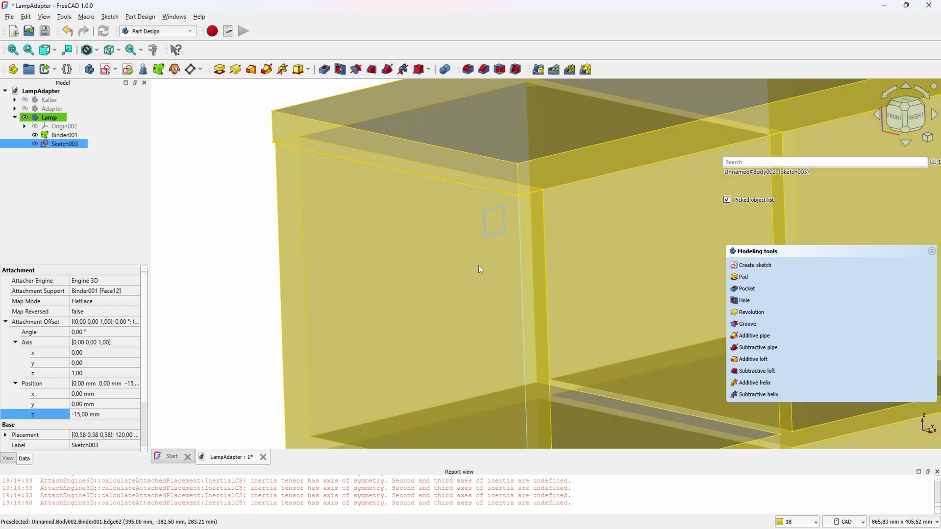
Step: Reopen the offset Lamp sketch and delete the placeholder rectangle
{"action": "double_click", "coordinate": [496, 208]}
{"action": "scroll", "coordinate": [473, 195], "scroll_direction": "up", "scroll_amount": 4}
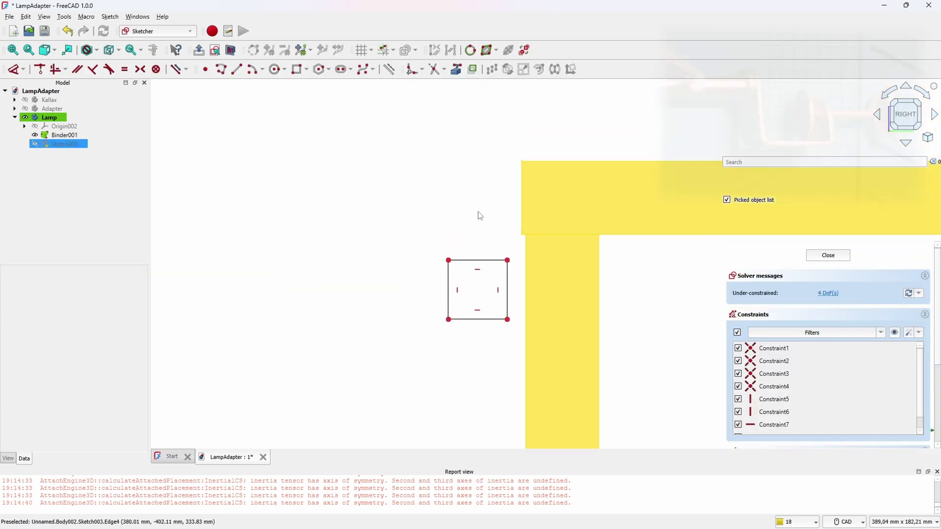
{"action": "left_click_drag", "start_coordinate": [413, 220], "coordinate": [510, 342]}
{"action": "key", "text": "Delete"}
{"action": "left_click", "coordinate": [221, 69]}
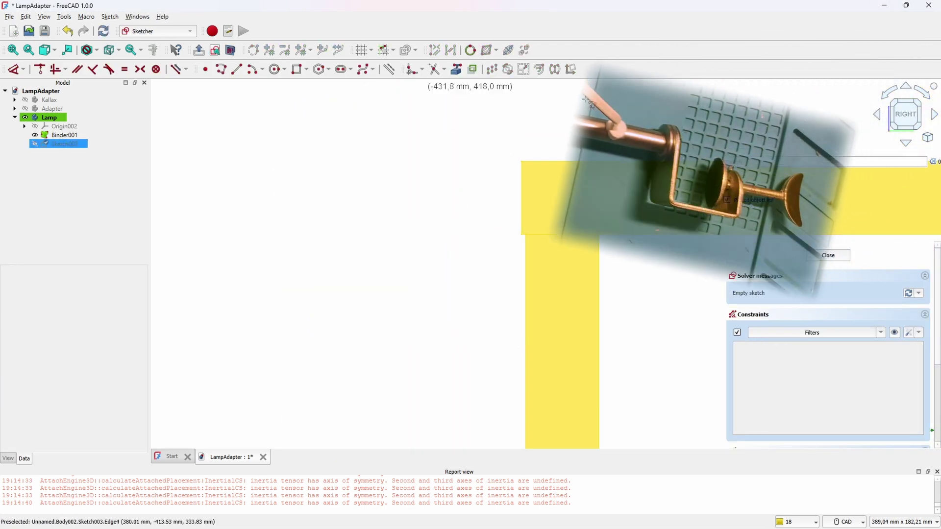
{"action": "left_click", "coordinate": [653, 126]}
{"action": "left_click", "coordinate": [496, 126]}
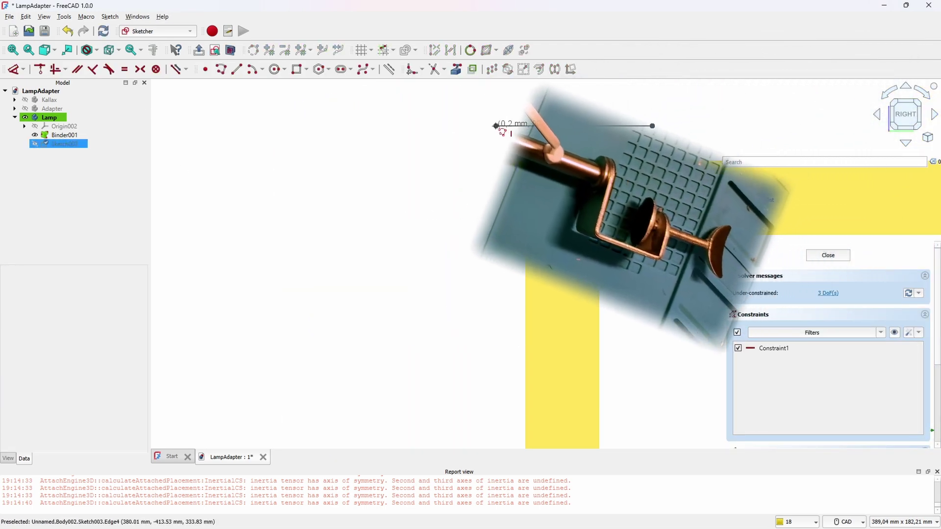
{"action": "left_click", "coordinate": [496, 297]}
{"action": "key", "text": "ctrl+z"}
{"action": "key", "text": "Escape"}
{"action": "left_click_drag", "start_coordinate": [471, 105], "coordinate": [527, 318]}
{"action": "key", "text": "Delete"}
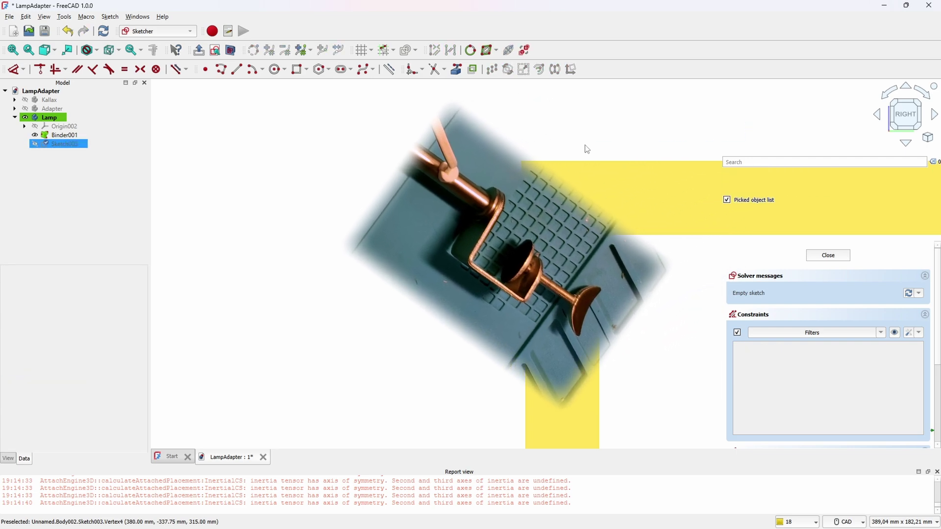
Step: Draw a closed C-shaped clamp outline with a polyline, about 75 mm wide at the top, with a shorter bottom leg
{"action": "left_click", "coordinate": [221, 69]}
{"action": "left_click", "coordinate": [549, 126]}
{"action": "left_click", "coordinate": [397, 126]}
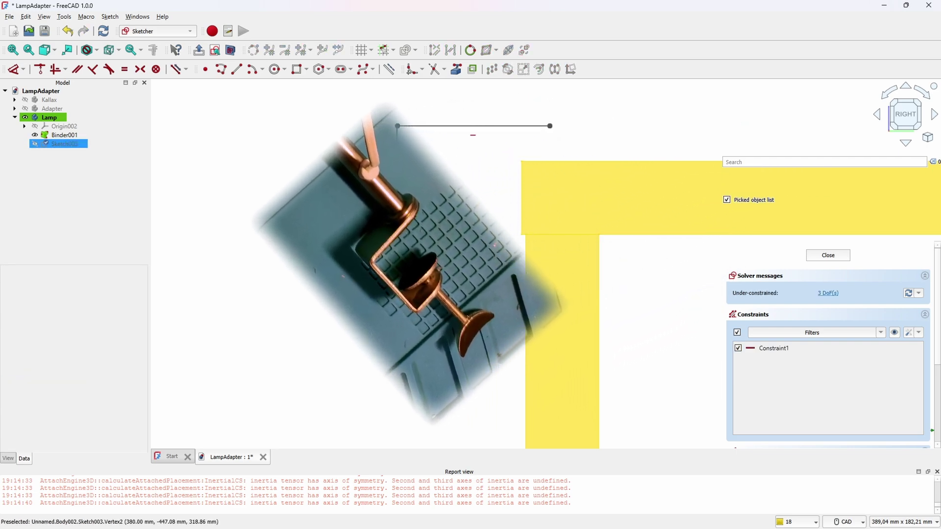
{"action": "left_click", "coordinate": [397, 292]}
{"action": "left_click", "coordinate": [466, 292]}
{"action": "scroll", "coordinate": [466, 290], "scroll_direction": "up", "scroll_amount": 5}
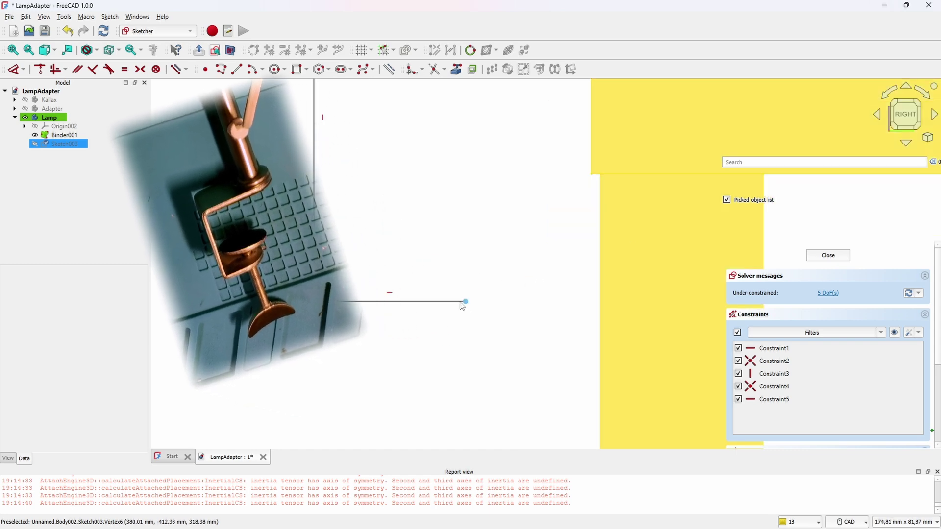
{"action": "left_click", "coordinate": [459, 286]}
{"action": "left_click", "coordinate": [332, 286]}
{"action": "scroll", "coordinate": [378, 133], "scroll_direction": "down", "scroll_amount": 3}
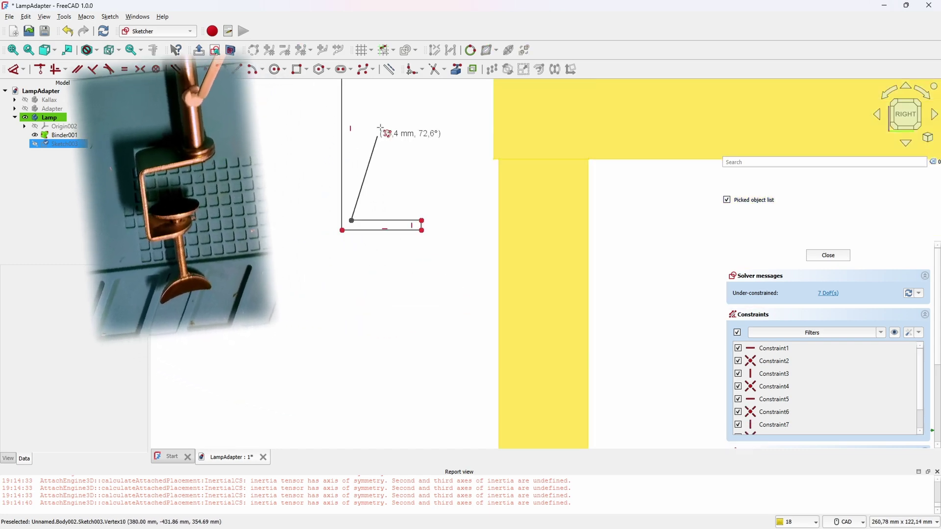
{"action": "middle_click_drag", "start_coordinate": [378, 133], "coordinate": [378, 308]}
{"action": "left_click", "coordinate": [354, 220]}
{"action": "left_click", "coordinate": [530, 219]}
{"action": "left_click", "coordinate": [531, 207]}
Step: Set the length of the clamp outline's top edge to 53 mm
{"action": "key", "text": "d"}
{"action": "left_click", "coordinate": [446, 208]}
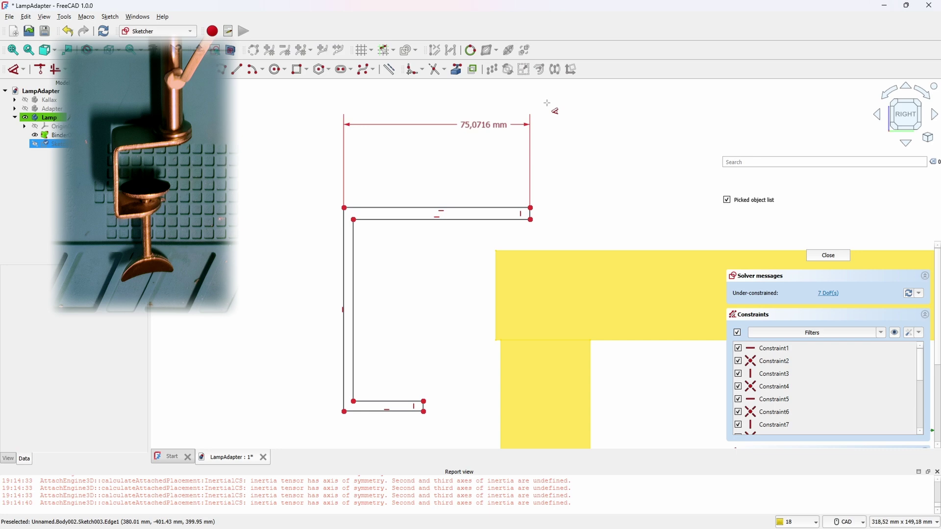
{"action": "left_click", "coordinate": [607, 150]}
{"action": "type", "text": "53"}
{"action": "key", "text": "Return"}
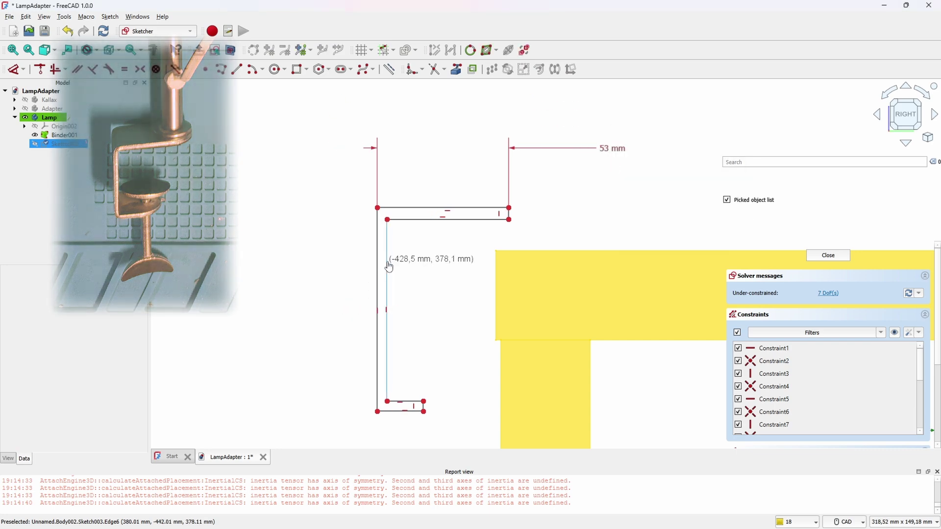
Step: Set the clamp's outer vertical edge to 44 mm and reposition the outline's edges to restore its C shape
{"action": "left_click", "coordinate": [378, 267]}
{"action": "left_click", "coordinate": [297, 290]}
{"action": "type", "text": "44"}
{"action": "key", "text": "Return"}
{"action": "key", "text": "Escape"}
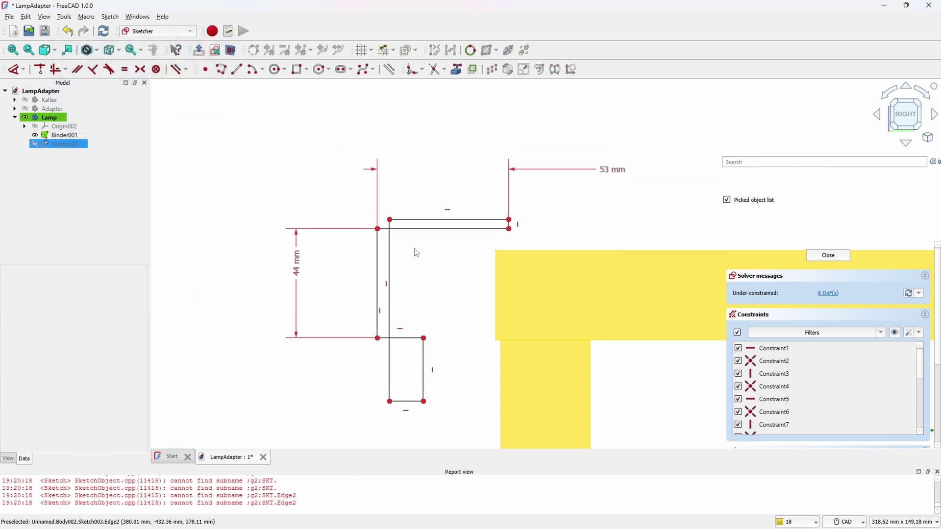
{"action": "mouse_move", "coordinate": [377, 267]}
{"action": "left_mouse_down"}
{"action": "mouse_move", "coordinate": [401, 267]}
{"action": "mouse_move", "coordinate": [368, 288]}
{"action": "mouse_move", "coordinate": [441, 322]}
{"action": "mouse_move", "coordinate": [455, 307]}
{"action": "mouse_move", "coordinate": [475, 231]}
{"action": "mouse_move", "coordinate": [475, 185]}
{"action": "mouse_move", "coordinate": [452, 305]}
{"action": "mouse_move", "coordinate": [466, 273]}
{"action": "mouse_move", "coordinate": [465, 189]}
{"action": "mouse_move", "coordinate": [420, 191]}
{"action": "mouse_move", "coordinate": [409, 288]}
{"action": "mouse_move", "coordinate": [409, 277]}
{"action": "left_mouse_up"}
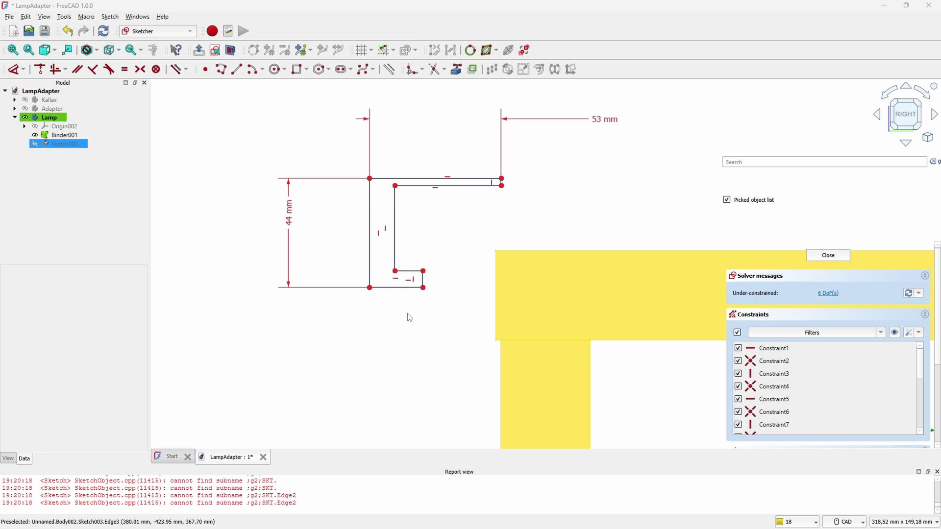
Step: Set the length of the clamp outline's bottom edge to 32 mm
{"action": "left_click", "coordinate": [396, 290]}
{"action": "left_click", "coordinate": [409, 361]}
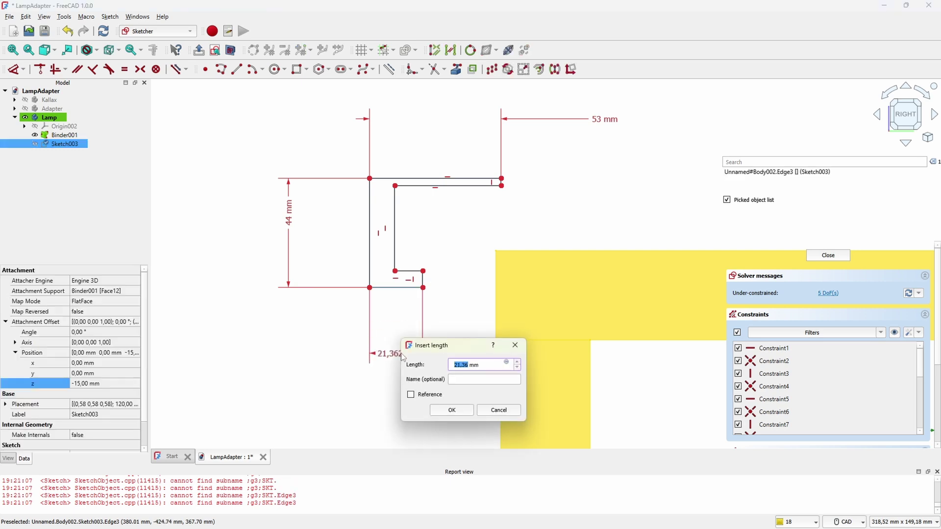
{"action": "type", "text": "32"}
{"action": "key", "text": "Return"}
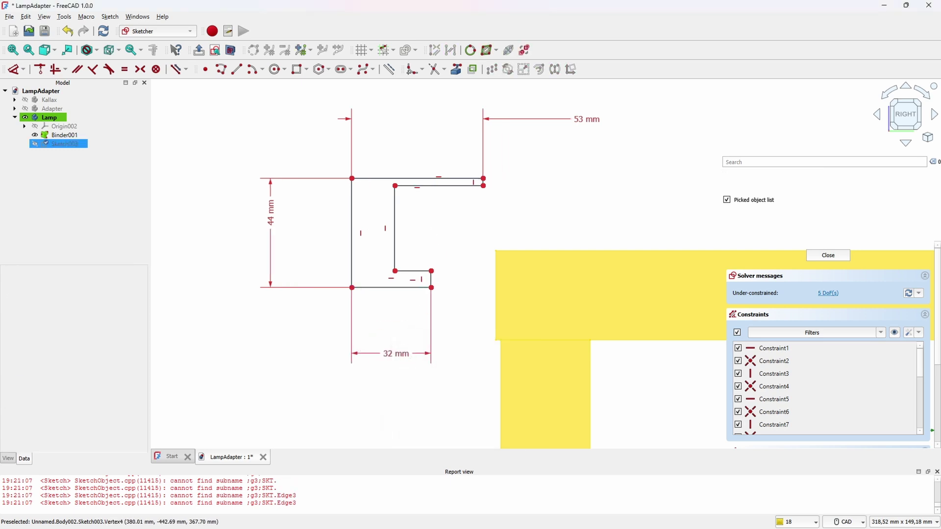
Step: Set the thickness of the clamp's top leg to 2.2 mm at its free end
{"action": "scroll", "coordinate": [497, 199], "scroll_direction": "up", "scroll_amount": 3}
{"action": "left_click", "coordinate": [467, 164]}
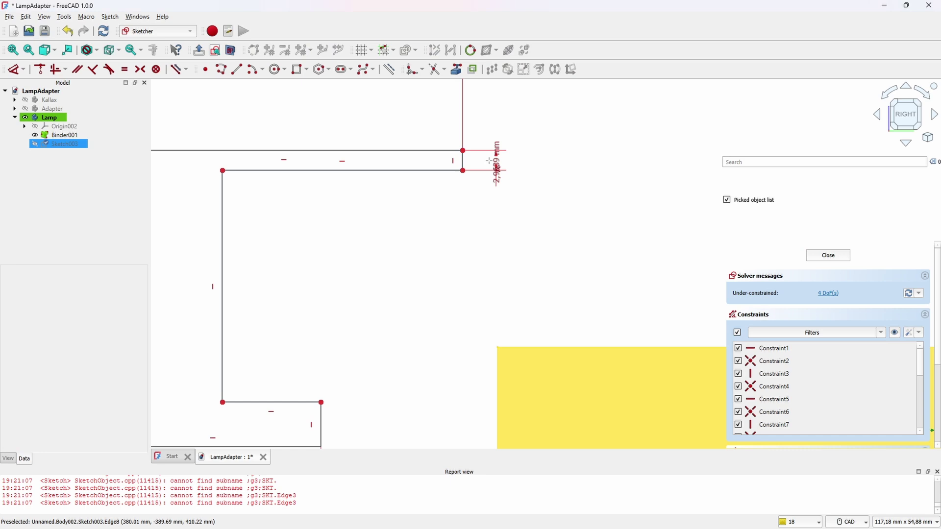
{"action": "left_click", "coordinate": [554, 239]}
{"action": "type", "text": "2,2"}
{"action": "key", "text": "Return"}
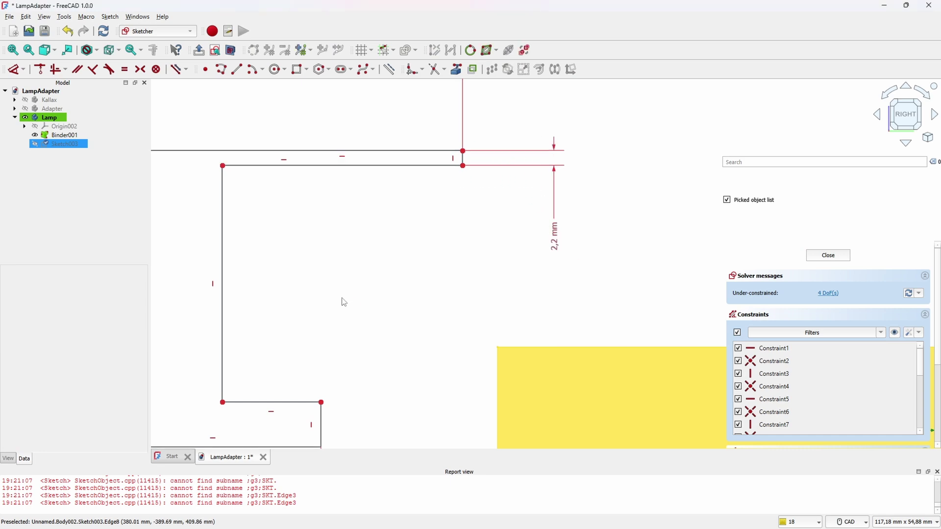
Step: Set the horizontal distance between the clamp's outer and inner upper-left corners to 2.2 mm
{"action": "scroll", "coordinate": [344, 299], "scroll_direction": "down", "scroll_amount": 3}
{"action": "left_click", "coordinate": [324, 226]}
{"action": "left_click", "coordinate": [260, 217]}
{"action": "key", "text": "d"}
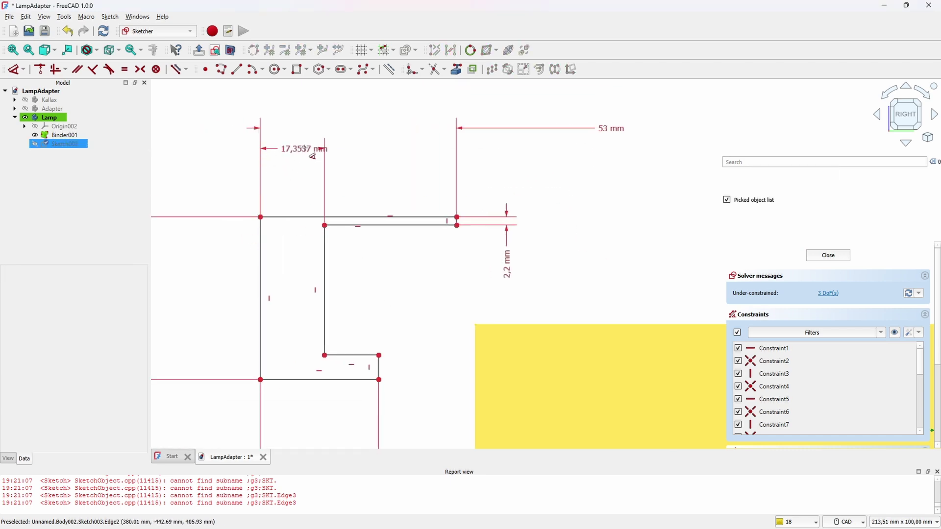
{"action": "left_click", "coordinate": [304, 148]}
{"action": "type", "text": "2,2"}
{"action": "key", "text": "Return"}
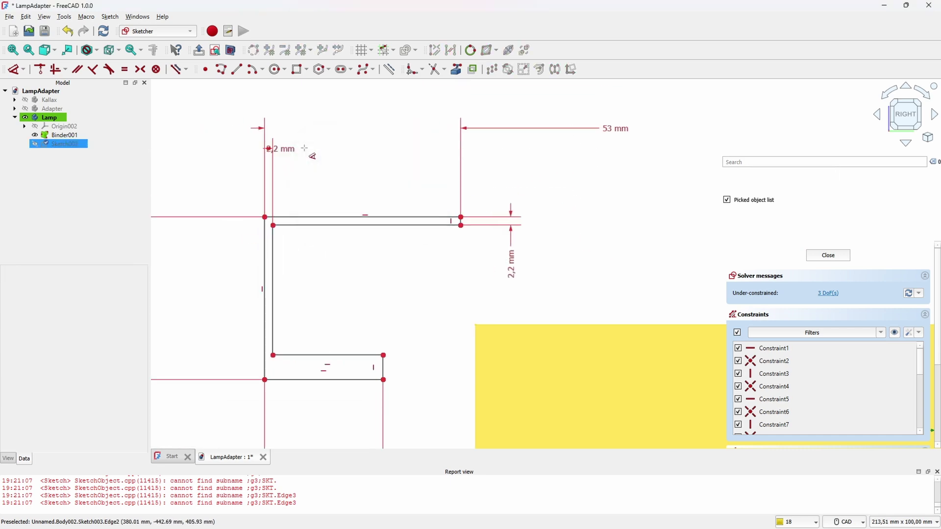
Step: Set the thickness of the clamp's bottom leg to 2.2 mm at its free end
{"action": "left_click", "coordinate": [384, 379]}
{"action": "left_click", "coordinate": [384, 355]}
{"action": "left_click", "coordinate": [423, 416]}
{"action": "type", "text": "2,2"}
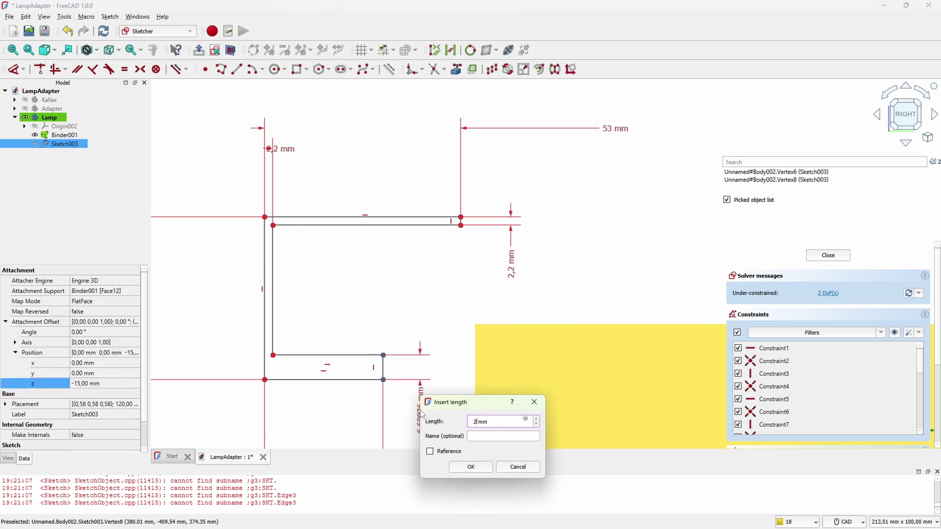
{"action": "key", "text": "Return"}
Step: Move the clamp profile next to the shelf's upper-left corner, with its top leg just above the top plate
{"action": "scroll", "coordinate": [338, 312], "scroll_direction": "down", "scroll_amount": 2}
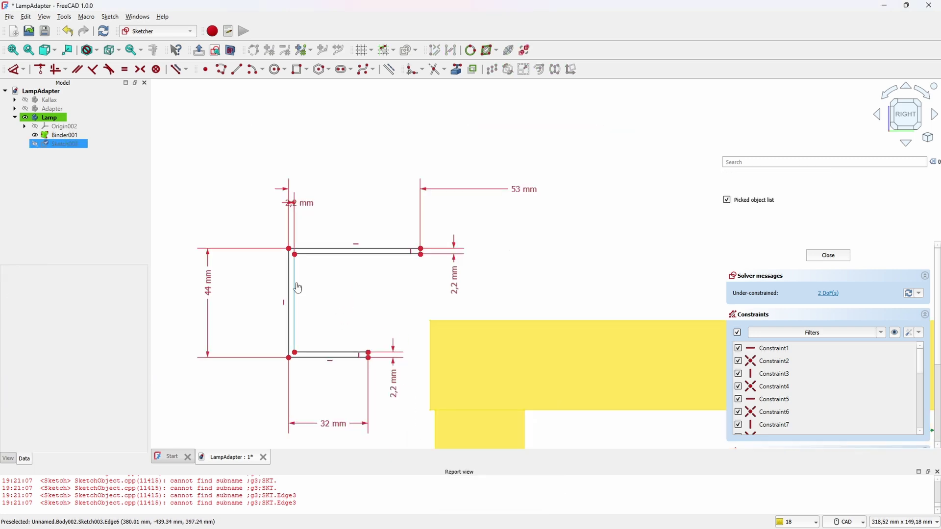
{"action": "left_click_drag", "start_coordinate": [296, 284], "coordinate": [354, 293]}
{"action": "scroll", "coordinate": [408, 314], "scroll_direction": "down", "scroll_amount": 2}
{"action": "middle_click_drag", "start_coordinate": [294, 409], "coordinate": [276, 324]}
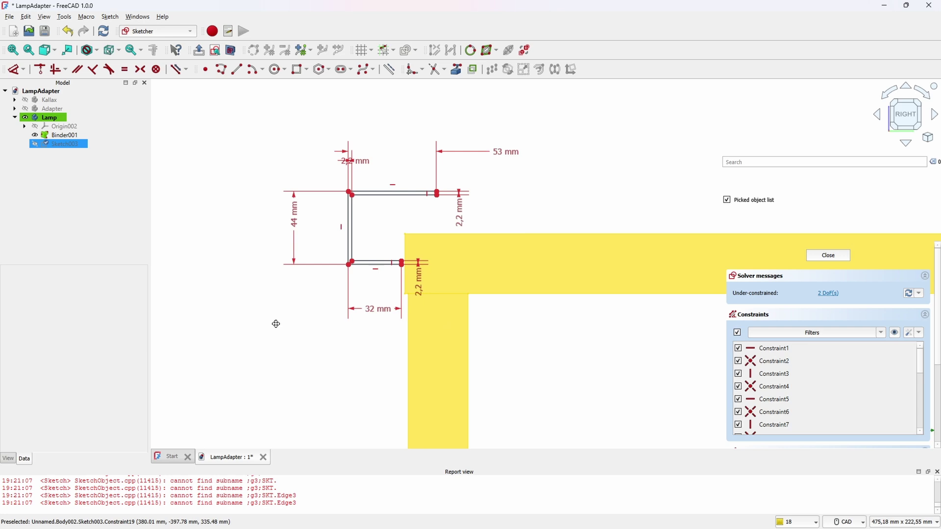
{"action": "middle_click_drag", "start_coordinate": [350, 224], "coordinate": [351, 257]}
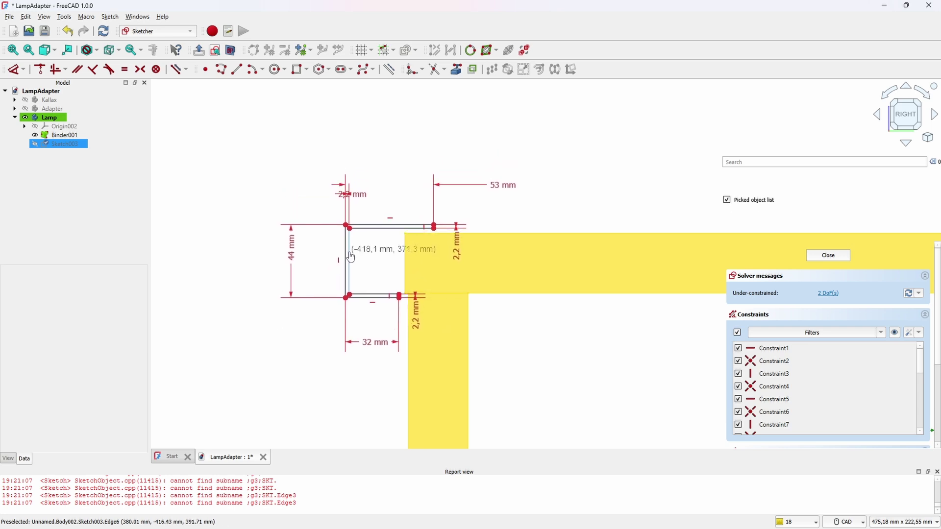
Step: Nudge the clamp profile slightly farther out from the shelf's upper-left corner and finish the sketch
{"action": "left_click_drag", "start_coordinate": [352, 257], "coordinate": [347, 256]}
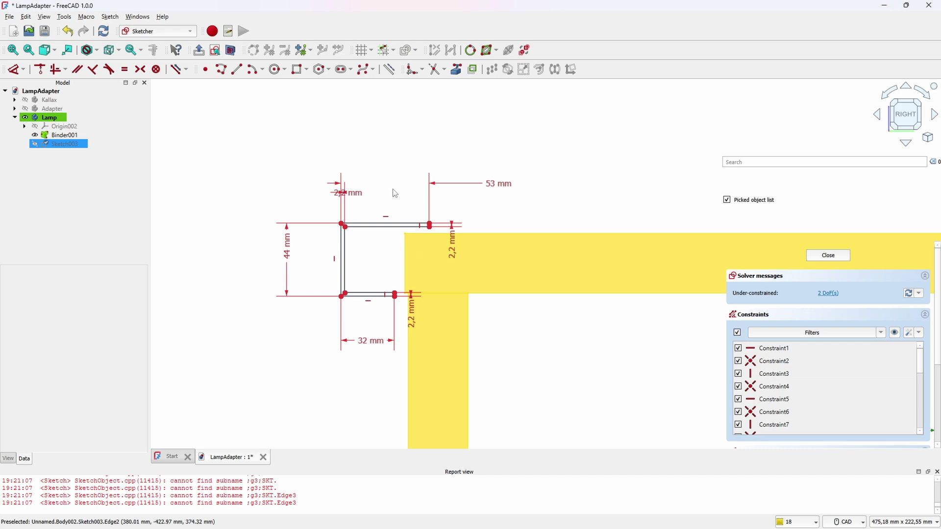
{"action": "left_click", "coordinate": [727, 200]}
{"action": "left_click", "coordinate": [829, 255]}
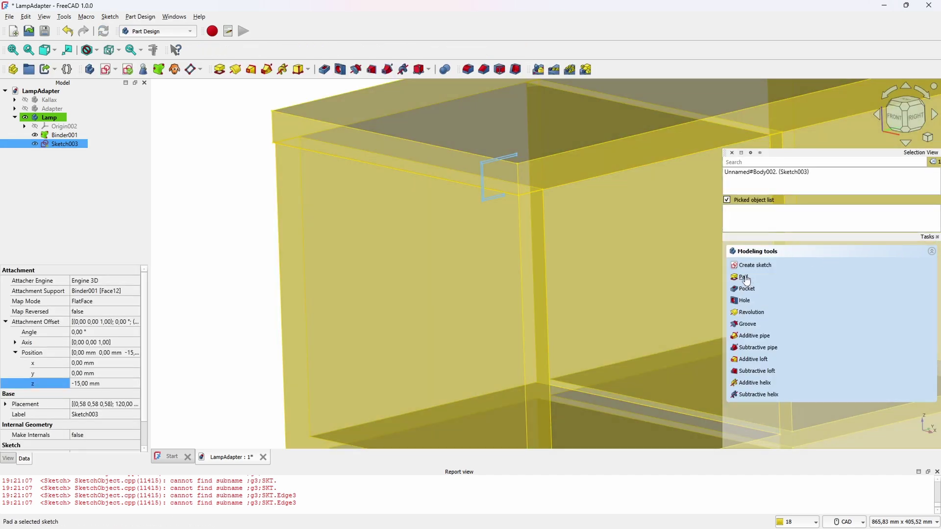
Step: Pad the clamp profile 30 mm, symmetric to the sketch plane
{"action": "left_click", "coordinate": [744, 277]}
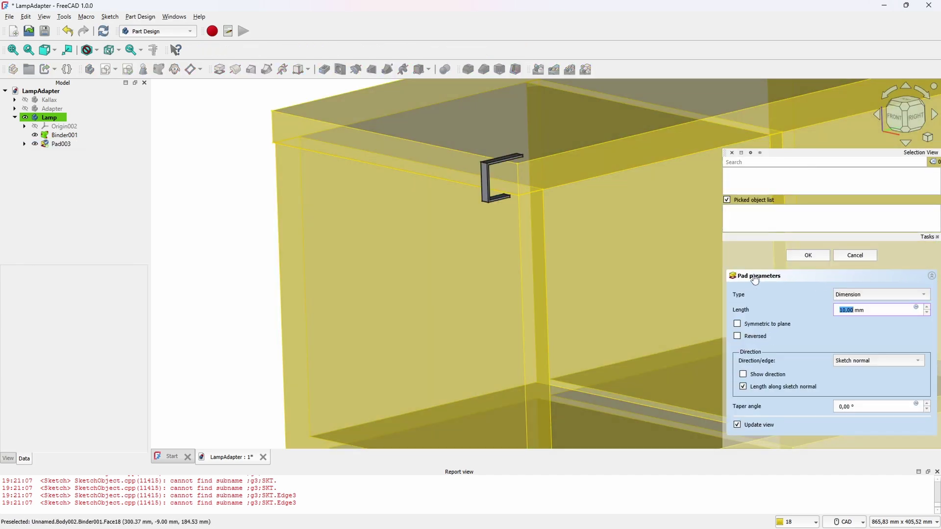
{"action": "left_click", "coordinate": [762, 324]}
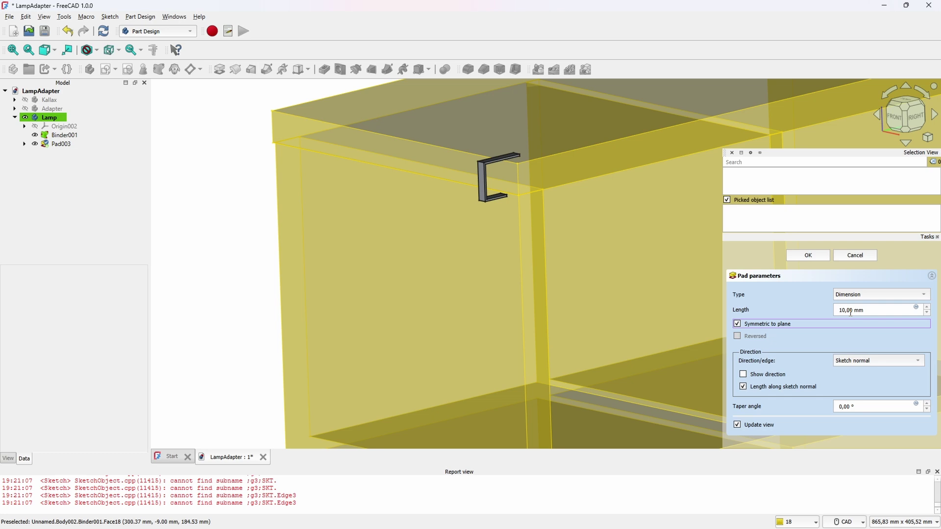
{"action": "type", "text": "30"}
{"action": "key", "text": "Delete"}
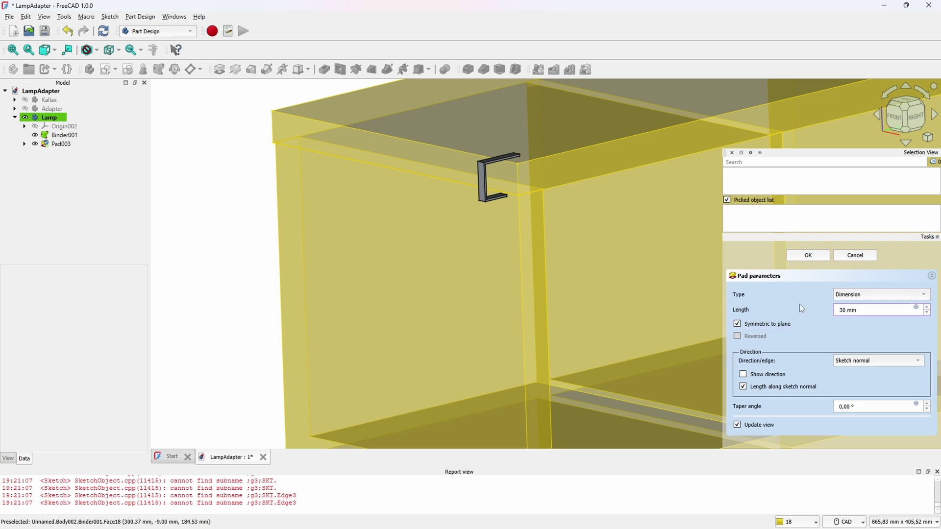
{"action": "key", "text": "Return"}
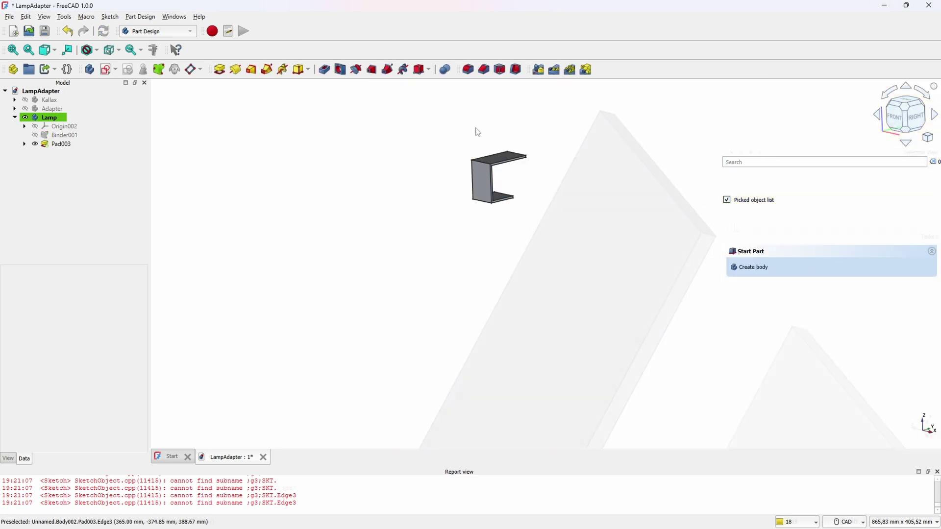
Step: Fillet the four corner edges at the free ends of the clamp's two legs with a 14 mm radius
{"action": "middle_click_drag", "start_coordinate": [477, 131], "coordinate": [494, 196]}
{"action": "left_click", "coordinate": [494, 209]}
{"action": "middle_click_drag", "start_coordinate": [587, 149], "coordinate": [318, 441]}
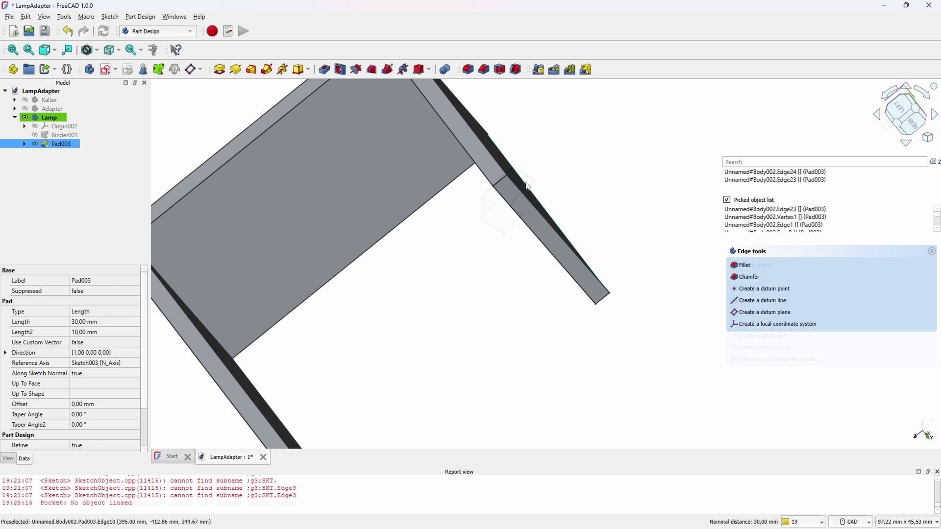
{"action": "left_click", "coordinate": [500, 184], "text": "ctrl"}
{"action": "left_click", "coordinate": [592, 299], "text": "ctrl"}
{"action": "scroll", "coordinate": [516, 295], "scroll_direction": "down", "scroll_amount": 6}
{"action": "middle_click_drag", "start_coordinate": [487, 330], "coordinate": [503, 432]}
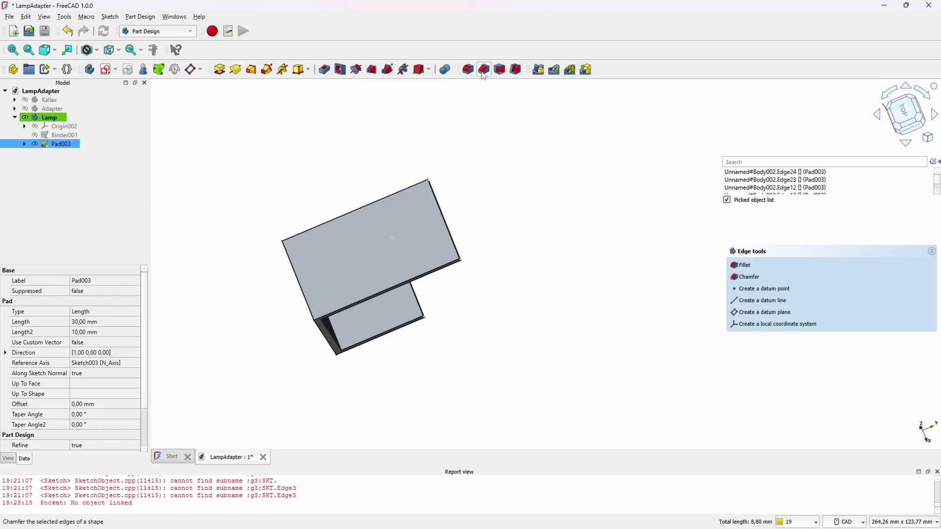
{"action": "left_click", "coordinate": [743, 265]}
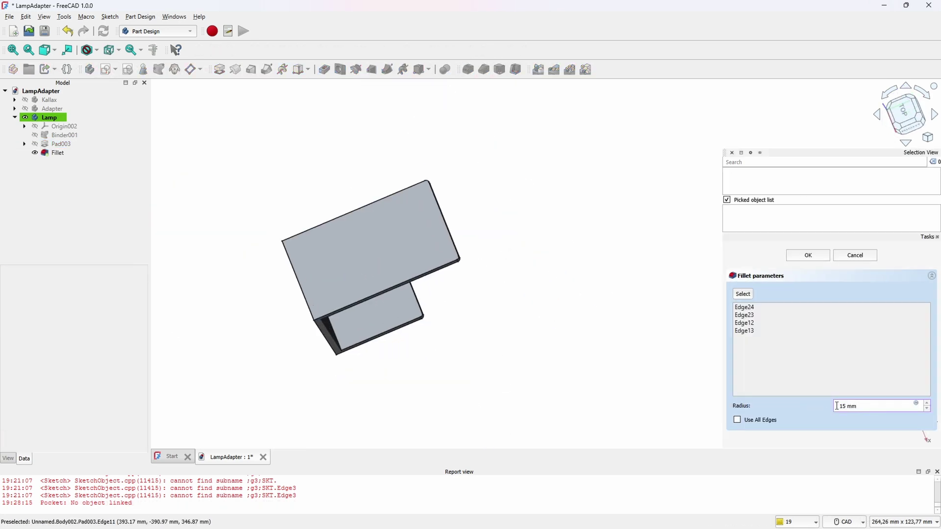
{"action": "left_click", "coordinate": [927, 409]}
{"action": "left_click", "coordinate": [926, 404]}
{"action": "left_click", "coordinate": [926, 409]}
{"action": "middle_click_drag", "start_coordinate": [666, 354], "coordinate": [705, 337]}
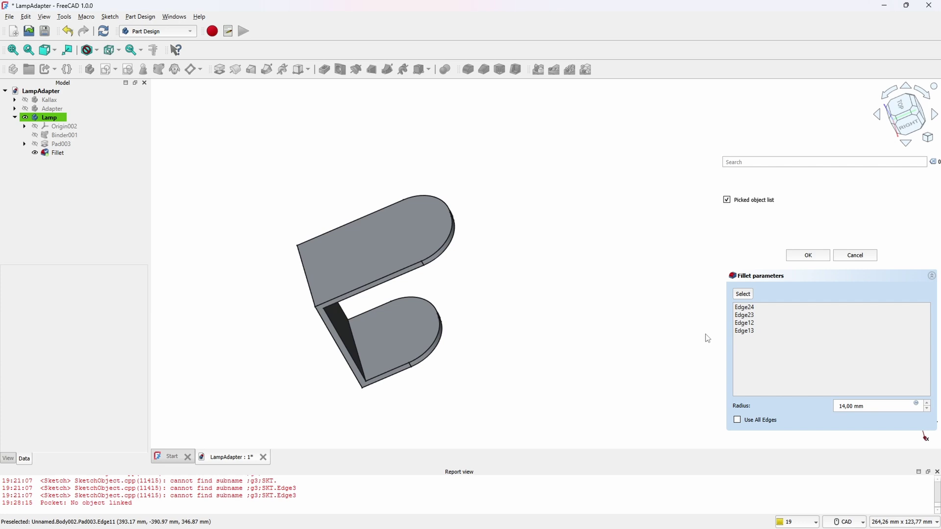
{"action": "left_click", "coordinate": [808, 255]}
Step: Create a sketch on the top leg's upper face and project its two rounded corners as external geometry
{"action": "middle_click_drag", "start_coordinate": [375, 238], "coordinate": [418, 238]}
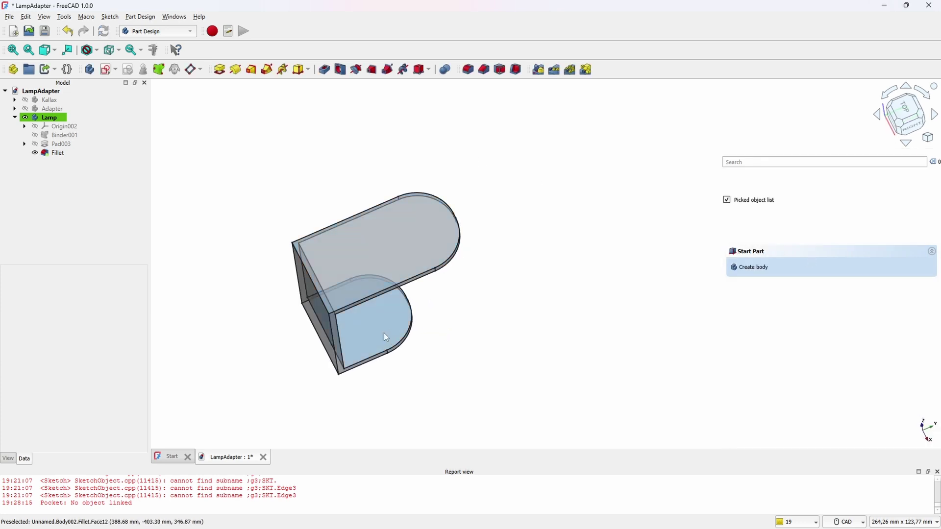
{"action": "left_click", "coordinate": [413, 242]}
{"action": "left_click", "coordinate": [106, 70]}
{"action": "key", "text": "g"}
{"action": "key", "text": "x"}
{"action": "left_click", "coordinate": [405, 250]}
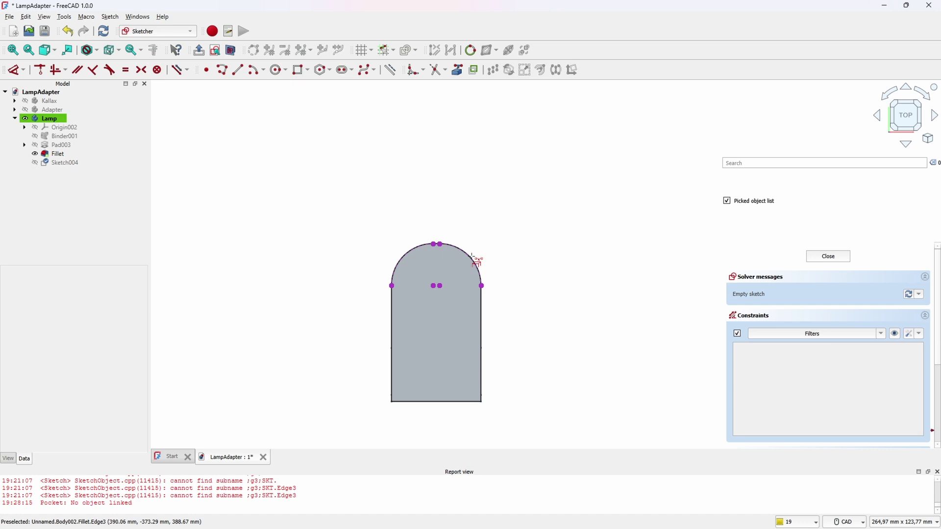
{"action": "scroll", "coordinate": [431, 294], "scroll_direction": "up", "scroll_amount": 7}
{"action": "right_click", "coordinate": [416, 300]}
{"action": "left_click", "coordinate": [397, 275]}
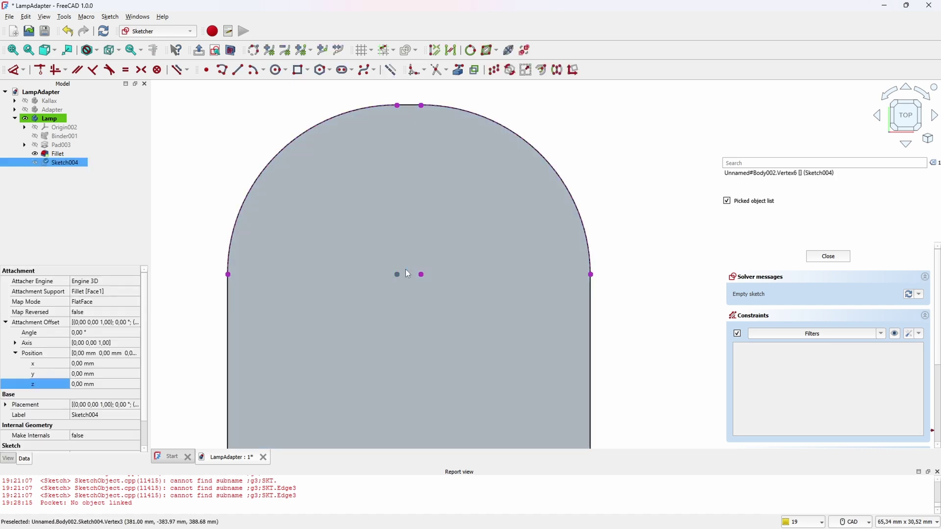
Step: Draw a line between the centres of the top leg's two corner arcs and place a point at its midpoint
{"action": "key", "text": "g"}
{"action": "key", "text": "l"}
{"action": "left_click", "coordinate": [398, 275]}
{"action": "left_click", "coordinate": [421, 275]}
{"action": "right_click", "coordinate": [420, 276]}
{"action": "scroll", "coordinate": [406, 262], "scroll_direction": "up", "scroll_amount": 4}
{"action": "left_click", "coordinate": [412, 289]}
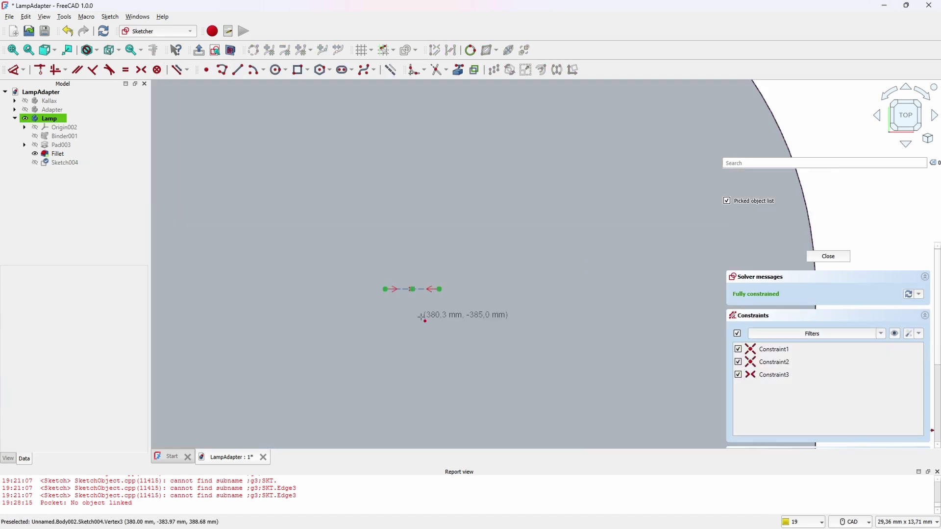
{"action": "scroll", "coordinate": [440, 279], "scroll_direction": "down", "scroll_amount": 5}
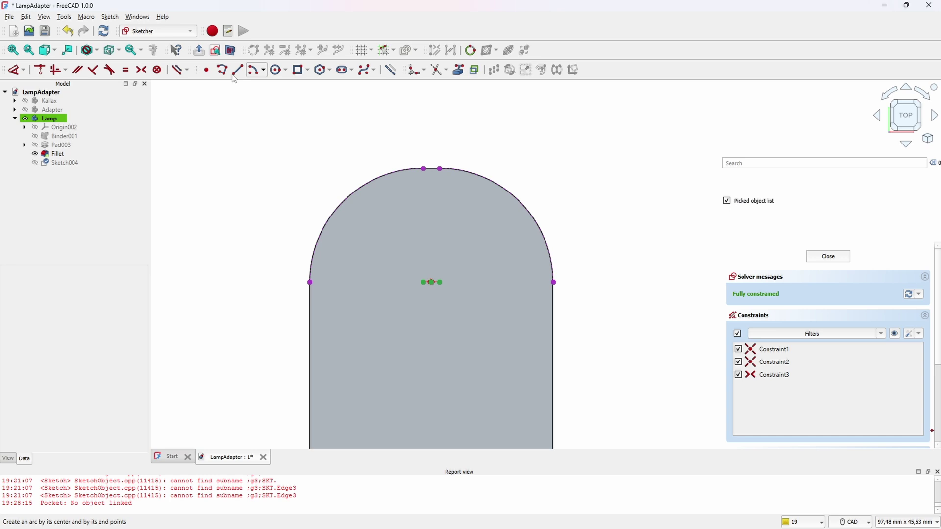
Step: Draw a circle slightly smaller than the top leg's rounded end, centred on the midpoint, and pad it 1 mm
{"action": "key", "text": "g"}
{"action": "key", "text": "c"}
{"action": "scroll", "coordinate": [441, 288], "scroll_direction": "up", "scroll_amount": 2}
{"action": "left_click", "coordinate": [440, 290]}
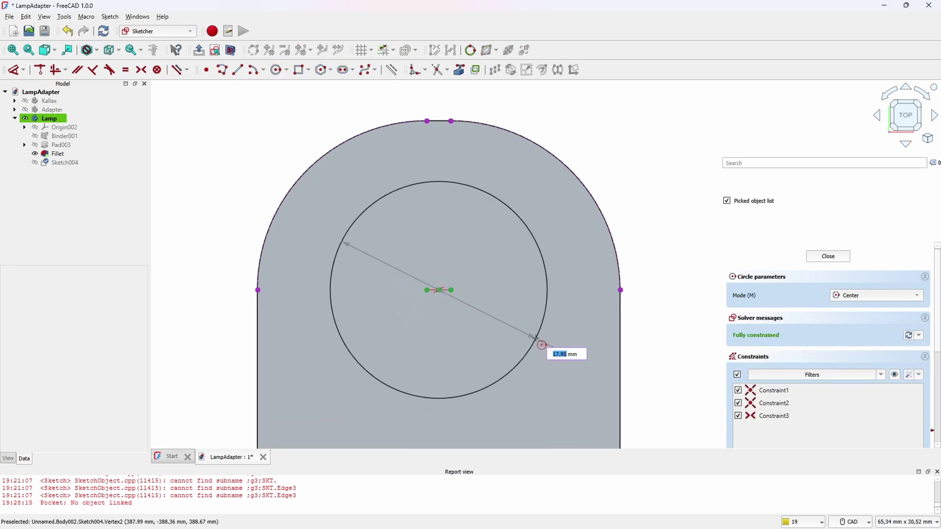
{"action": "left_click", "coordinate": [582, 371]}
{"action": "left_click", "coordinate": [829, 256]}
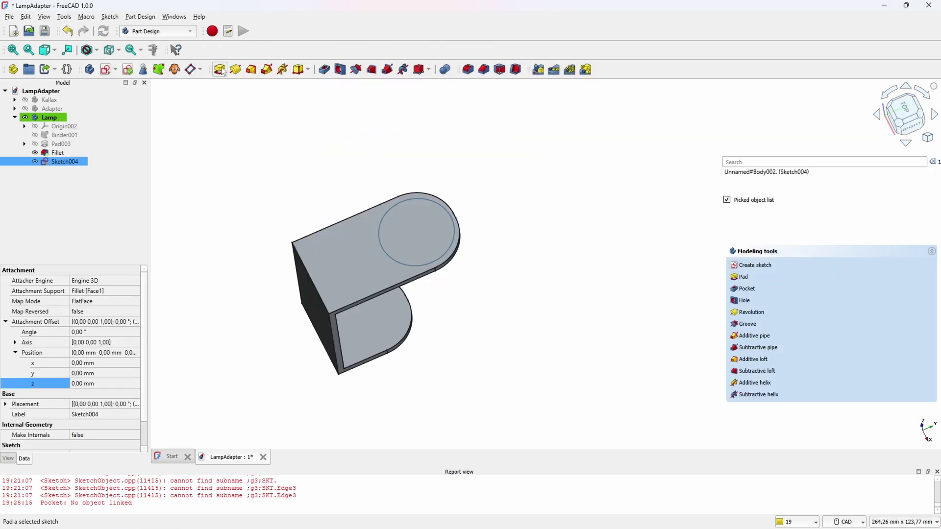
{"action": "key", "text": "Return"}
Step: Sketch a 16 mm diameter circle on the raised disc's top face, concentric with the disc
{"action": "left_click", "coordinate": [427, 223]}
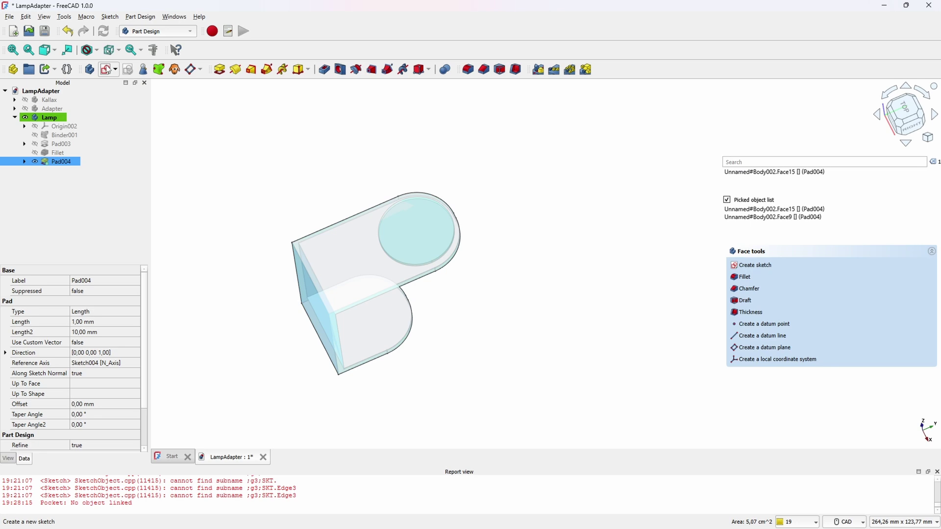
{"action": "left_click", "coordinate": [105, 69]}
{"action": "key", "text": "g"}
{"action": "key", "text": "c"}
{"action": "left_click", "coordinate": [469, 370]}
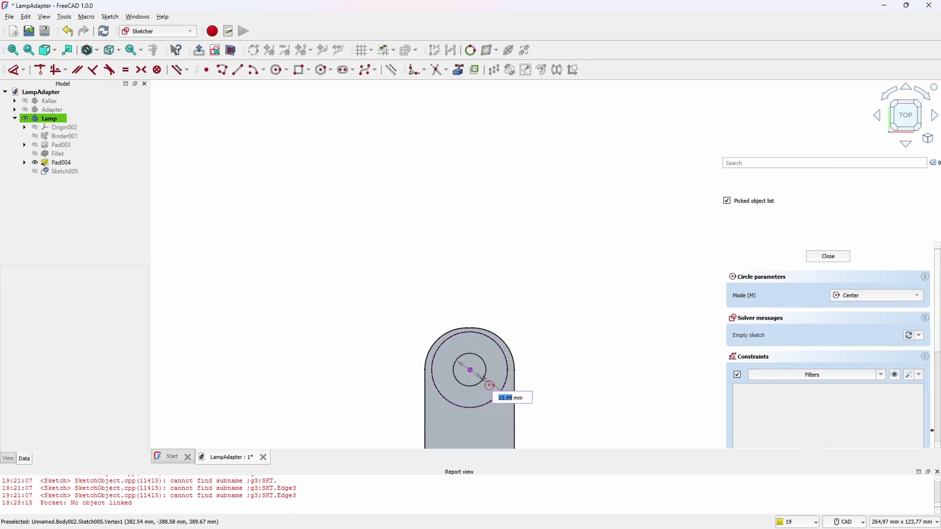
{"action": "type", "text": "16"}
{"action": "key", "text": "Return"}
{"action": "left_click", "coordinate": [828, 256]}
Step: Pad the 16 mm circle upward into the tall lamp pole
{"action": "left_click", "coordinate": [220, 69]}
{"action": "type", "text": "100"}
{"action": "key", "text": "Return"}
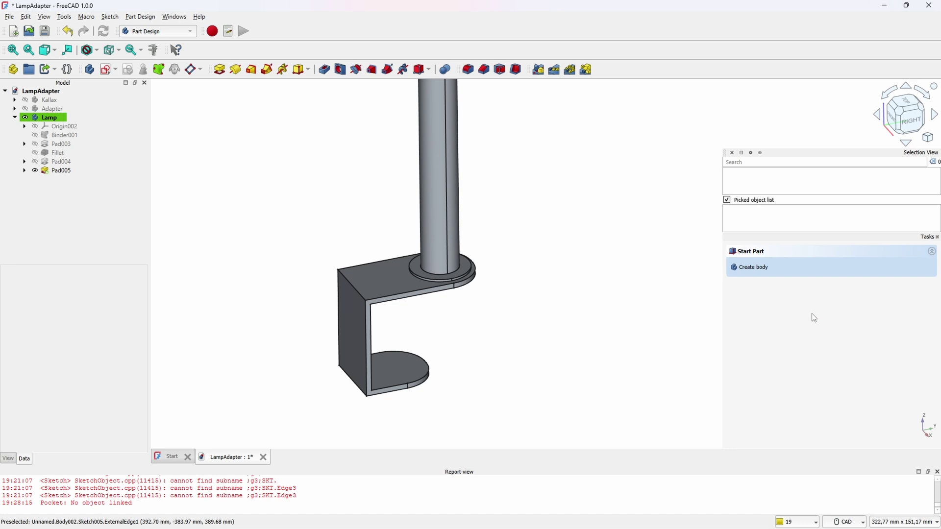
Step: Create a sketch on the bottom leg's upper face and project its two rounded corners as external geometry
{"action": "scroll", "coordinate": [593, 296], "scroll_direction": "down", "scroll_amount": 5}
{"action": "middle_click_drag", "start_coordinate": [591, 111], "coordinate": [588, 194]}
{"action": "middle_click_drag", "start_coordinate": [527, 407], "coordinate": [504, 297]}
{"action": "scroll", "coordinate": [504, 297], "scroll_direction": "up", "scroll_amount": 6}
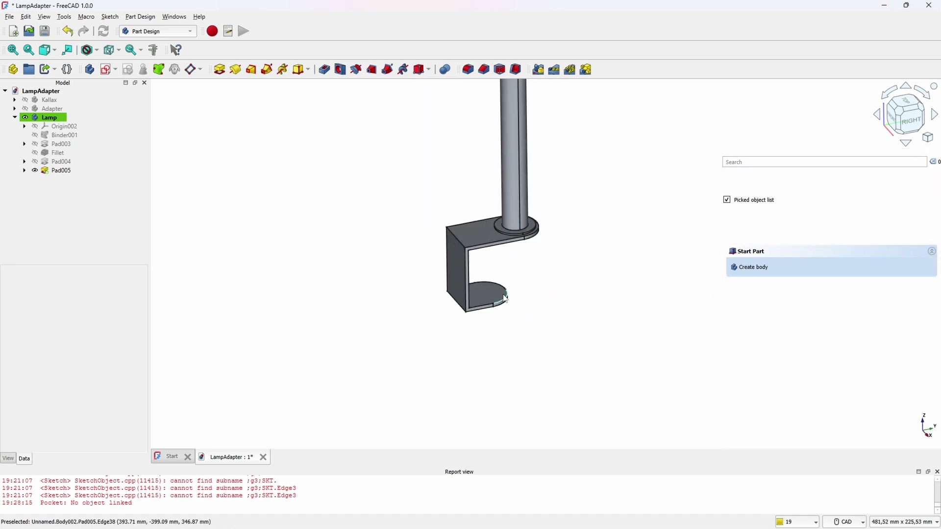
{"action": "left_click", "coordinate": [482, 295]}
{"action": "left_click", "coordinate": [106, 69]}
{"action": "scroll", "coordinate": [449, 305], "scroll_direction": "up", "scroll_amount": 2}
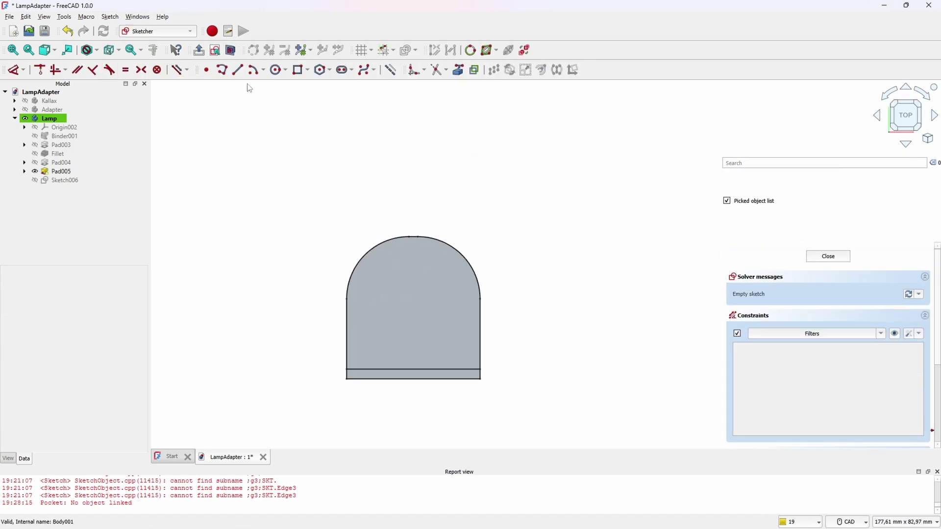
{"action": "left_click", "coordinate": [457, 69]}
{"action": "left_click", "coordinate": [461, 251]}
{"action": "left_click", "coordinate": [363, 254]}
{"action": "scroll", "coordinate": [417, 299], "scroll_direction": "up", "scroll_amount": 9}
Step: Draw a line between the centres of the bottom leg's corner arcs and place a point at its midpoint
{"action": "left_click", "coordinate": [238, 70]}
{"action": "left_click", "coordinate": [374, 295]}
{"action": "left_click", "coordinate": [428, 295]}
{"action": "left_click", "coordinate": [206, 70]}
{"action": "left_click", "coordinate": [401, 295]}
{"action": "scroll", "coordinate": [452, 290], "scroll_direction": "down", "scroll_amount": 4}
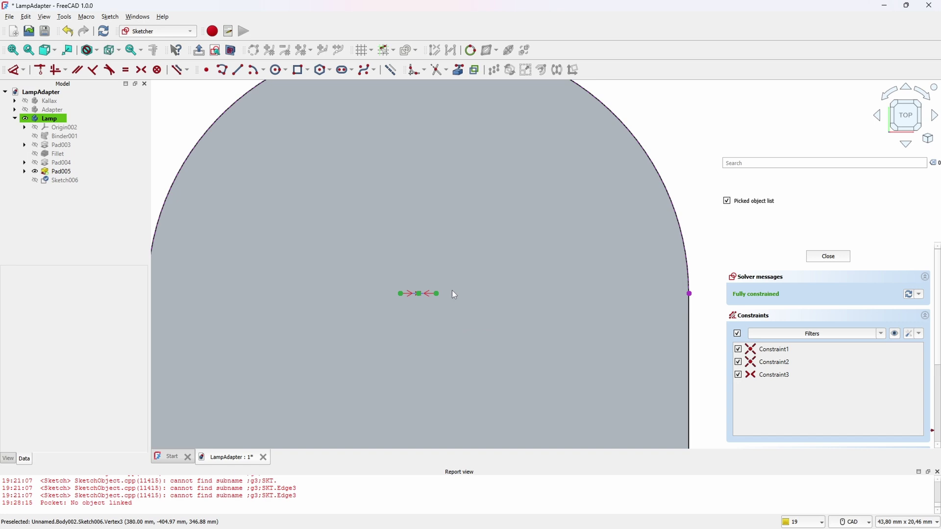
Step: Draw a small circle centred on the bottom leg's midpoint and constrain its diameter
{"action": "left_click", "coordinate": [276, 69]}
{"action": "left_click", "coordinate": [429, 293]}
{"action": "left_click", "coordinate": [478, 317]}
{"action": "left_click", "coordinate": [479, 317]}
{"action": "left_click", "coordinate": [388, 74]}
{"action": "left_click", "coordinate": [177, 69]}
{"action": "left_click", "coordinate": [474, 261]}
{"action": "left_click", "coordinate": [540, 239]}
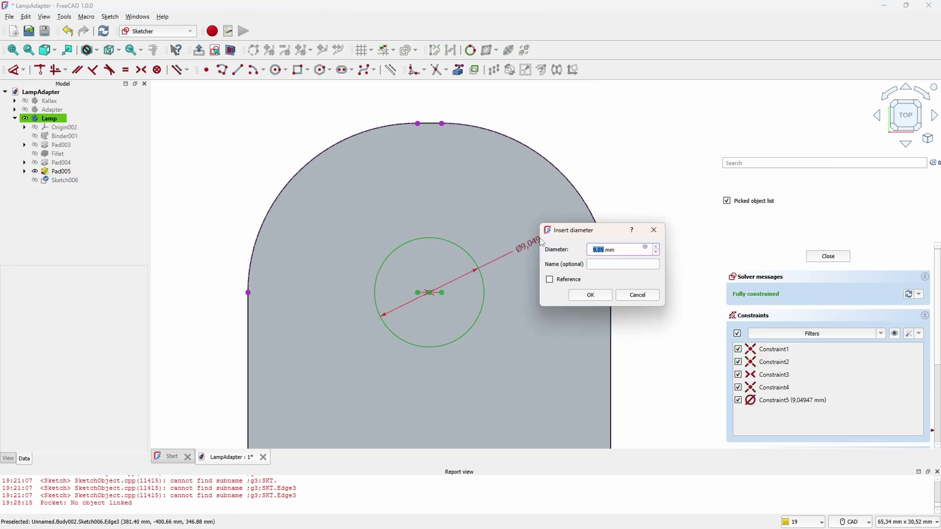
{"action": "key", "text": "Return"}
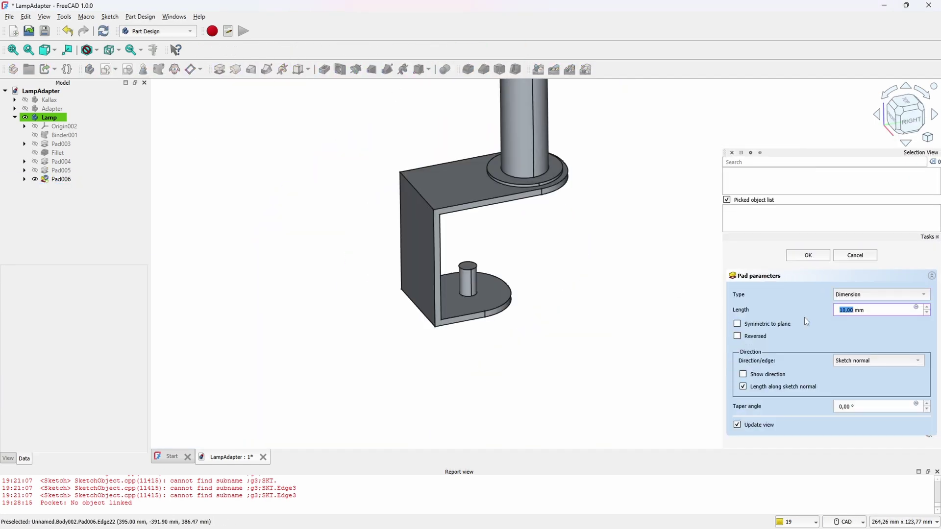
Step: Pad the small circle 70 mm in the reversed direction to form the screw below the bottom leg
{"action": "left_click", "coordinate": [758, 337]}
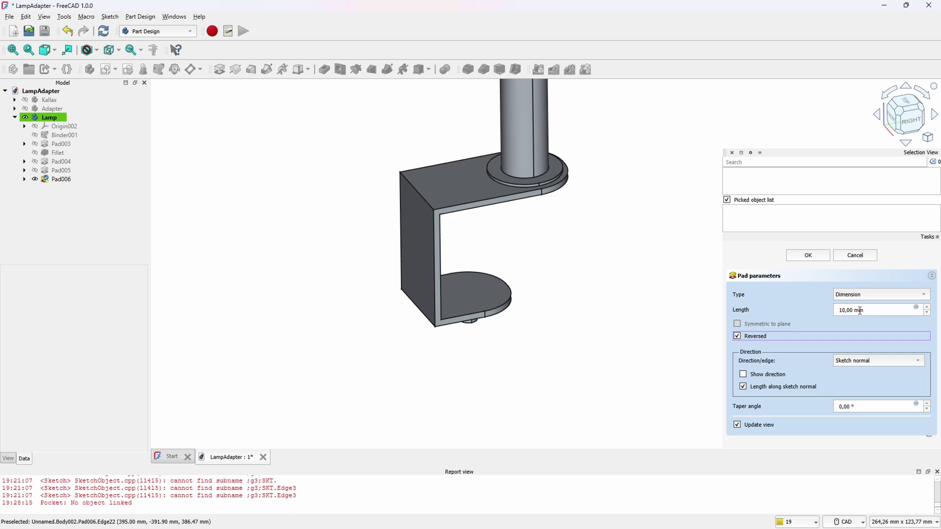
{"action": "type", "text": "100"}
{"action": "key", "text": "BackSpace"}
{"action": "key", "text": "BackSpace"}
{"action": "key", "text": "BackSpace"}
{"action": "type", "text": "70"}
{"action": "key", "text": "Return"}
Step: Sketch a circle on the bottom leg's upper face, concentric with the screw's sketched circle and matching its size
{"action": "scroll", "coordinate": [492, 229], "scroll_direction": "down", "scroll_amount": 3}
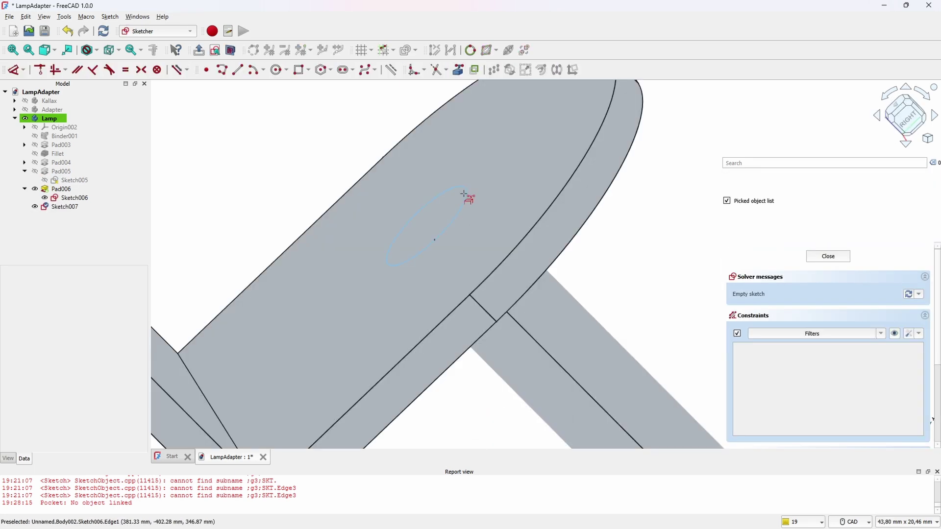
{"action": "key", "text": "g"}
{"action": "key", "text": "c"}
{"action": "left_click", "coordinate": [440, 189]}
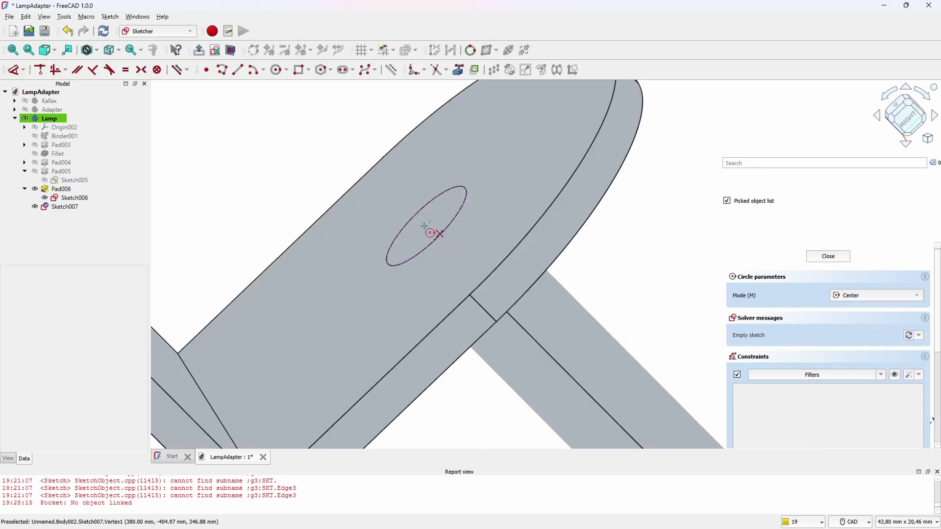
{"action": "left_click", "coordinate": [458, 182]}
{"action": "scroll", "coordinate": [408, 149], "scroll_direction": "down", "scroll_amount": 3}
{"action": "left_click", "coordinate": [837, 259]}
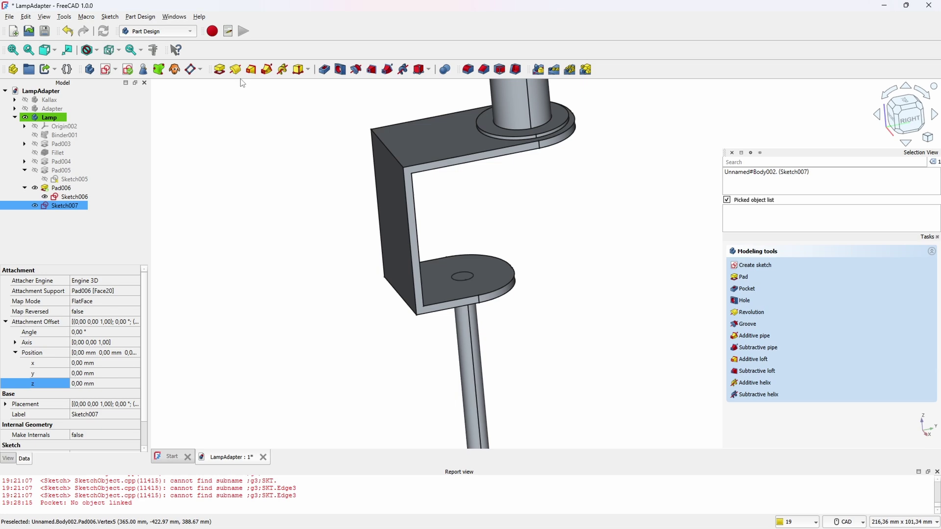
Step: Pad the new circle 7 mm upward to extend the screw above the bottom leg
{"action": "left_click", "coordinate": [220, 70]}
{"action": "type", "text": "7"}
{"action": "key", "text": "Return"}
Step: Sketch a circle about 31 mm in diameter on the screw's top face, concentric with the screw
{"action": "scroll", "coordinate": [437, 233], "scroll_direction": "up", "scroll_amount": 3}
{"action": "left_click", "coordinate": [489, 258]}
{"action": "left_click", "coordinate": [482, 263]}
{"action": "left_click", "coordinate": [106, 69]}
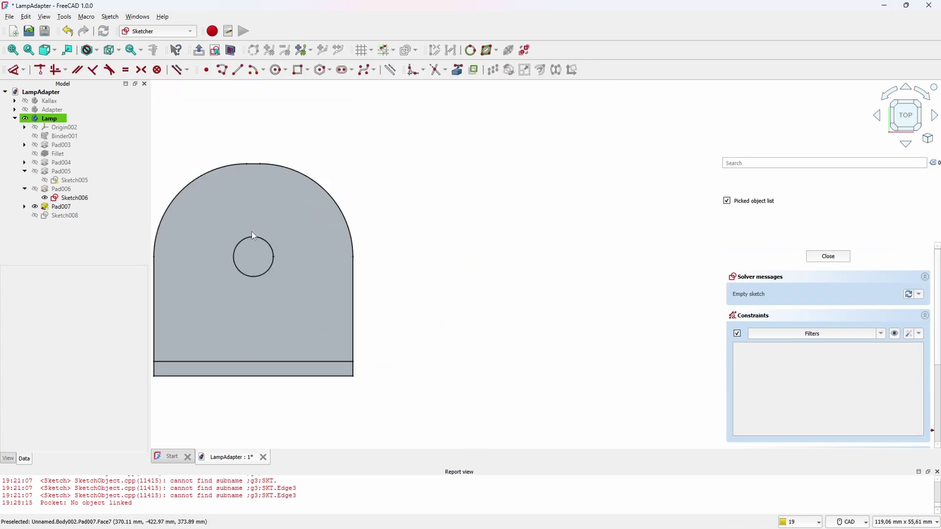
{"action": "key", "text": "g"}
{"action": "key", "text": "c"}
{"action": "left_click", "coordinate": [253, 256]}
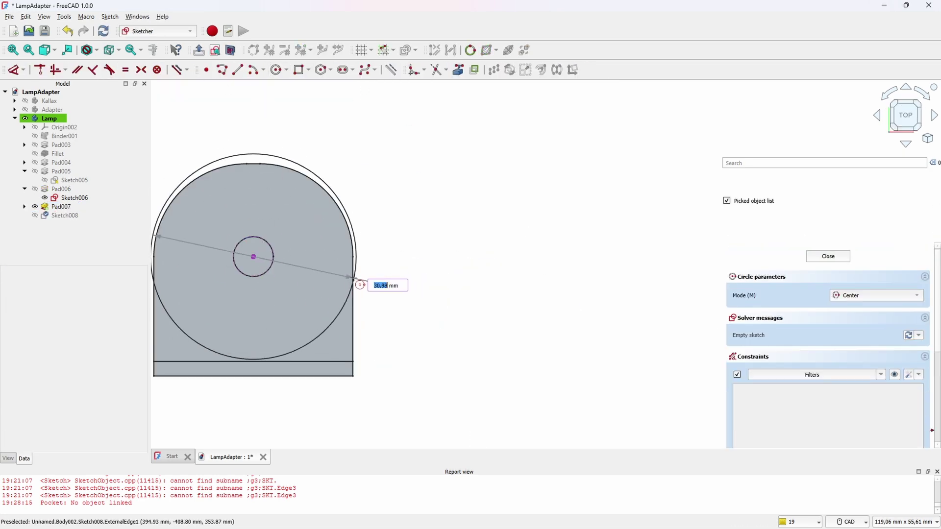
{"action": "left_click", "coordinate": [354, 280]}
{"action": "key", "text": "Escape"}
{"action": "left_click", "coordinate": [831, 257]}
Step: Pad the large circle 3 mm to form the clamping plate on top of the screw
{"action": "left_click", "coordinate": [220, 69]}
{"action": "type", "text": "3"}
{"action": "key", "text": "Return"}
Step: Show the Kallax and Adapter bodies together with the lamp to check the clamp's fit at the shelf corner
{"action": "scroll", "coordinate": [628, 275], "scroll_direction": "down", "scroll_amount": 9}
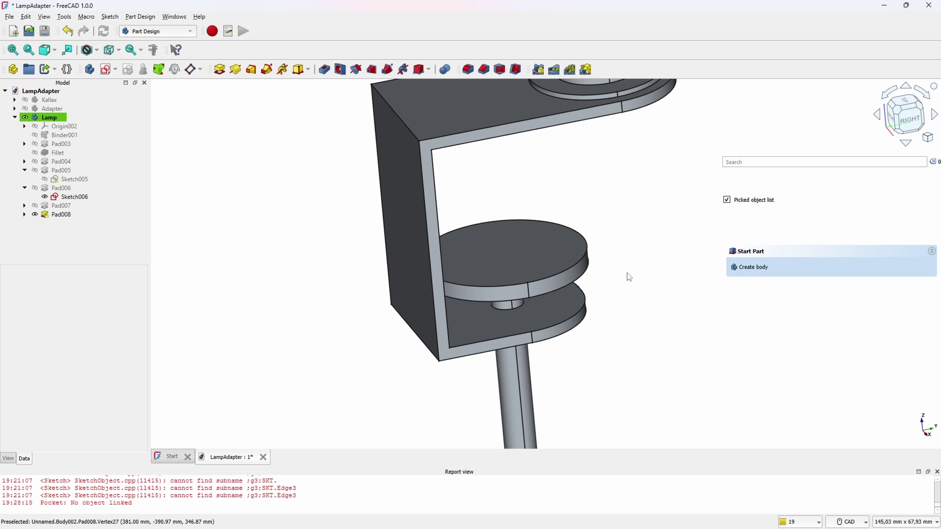
{"action": "middle_click_drag", "start_coordinate": [628, 275], "coordinate": [674, 338]}
{"action": "left_click", "coordinate": [56, 100]}
{"action": "key", "text": "space"}
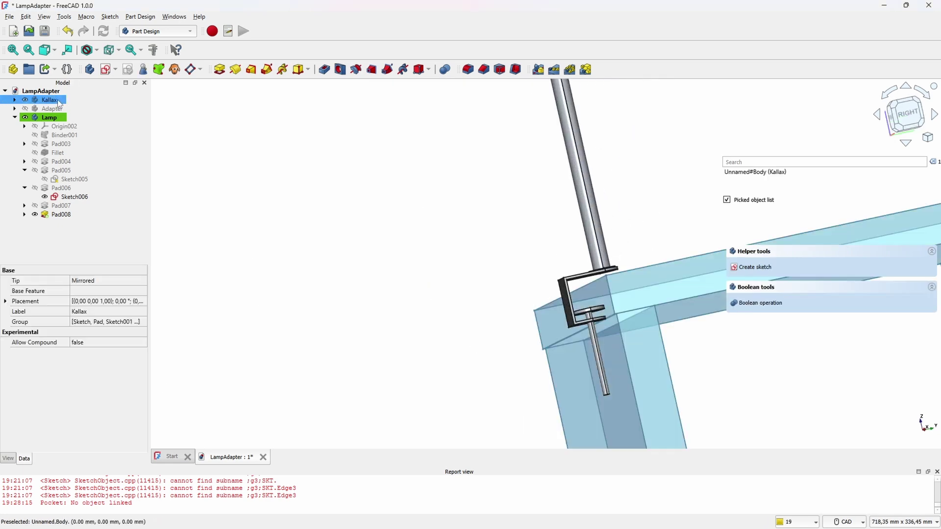
{"action": "left_click", "coordinate": [59, 109]}
{"action": "key", "text": "space"}
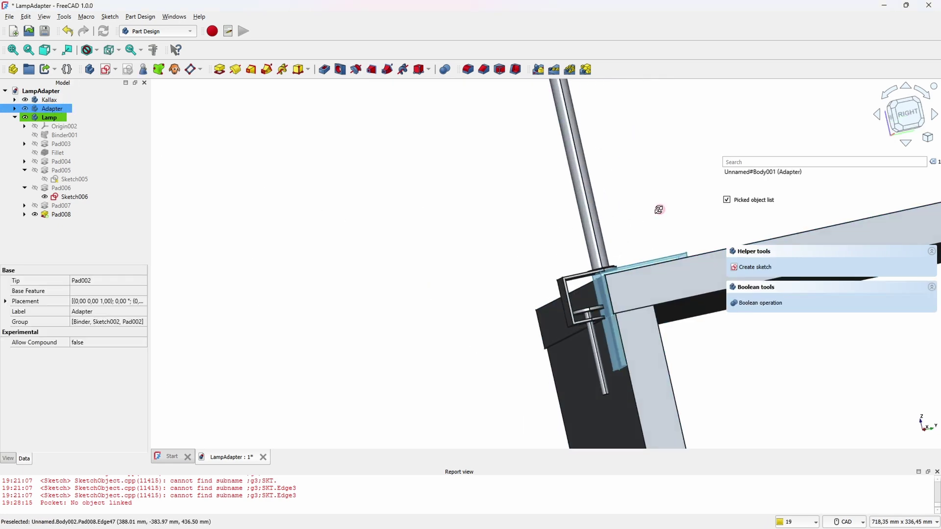
{"action": "middle_click_drag", "start_coordinate": [663, 209], "coordinate": [661, 224]}
{"action": "key", "text": "3"}
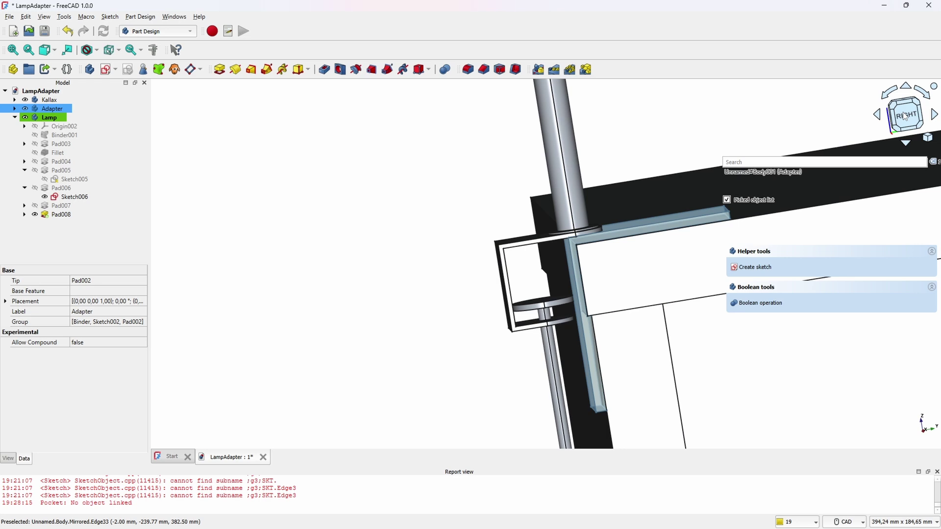
Step: Edit the lamp's clamp profile sketch and raise the whole profile so its top leg clears the adapter
{"action": "scroll", "coordinate": [648, 227], "scroll_direction": "up", "scroll_amount": 1}
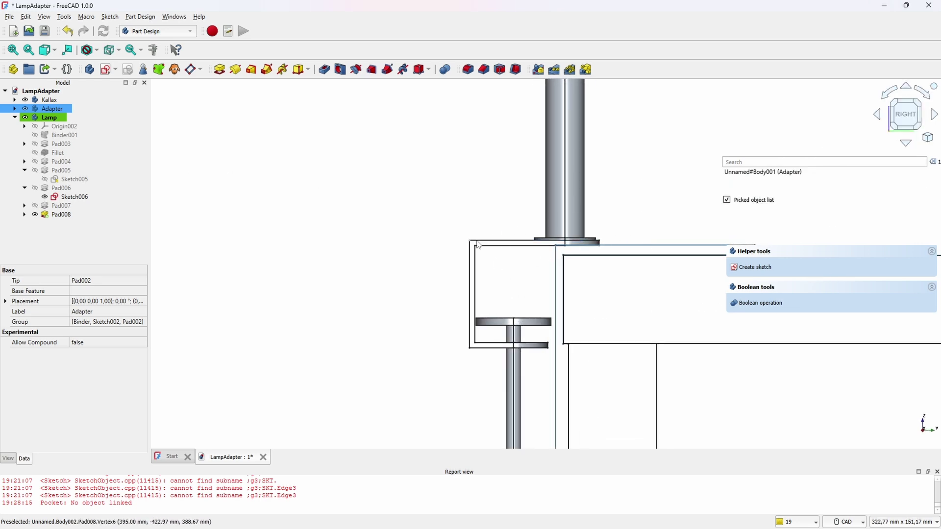
{"action": "left_click", "coordinate": [48, 121]}
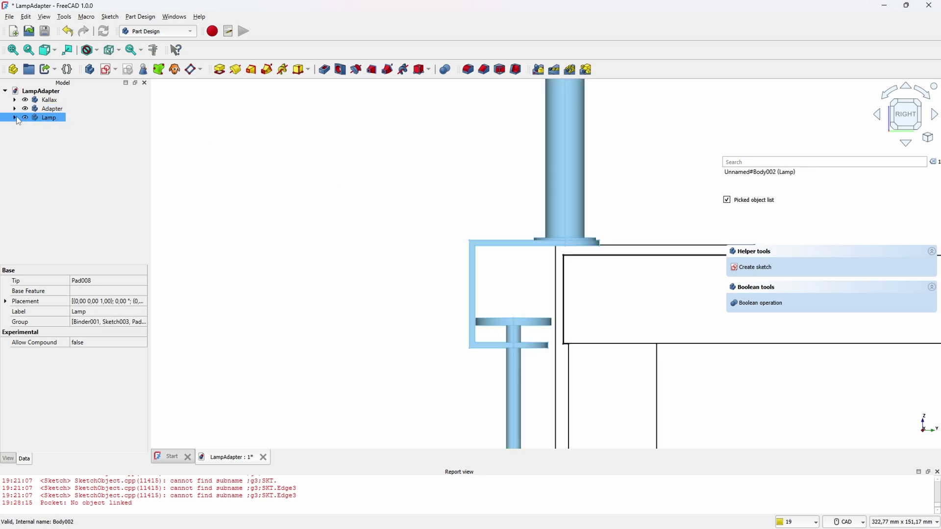
{"action": "left_click", "coordinate": [24, 127]}
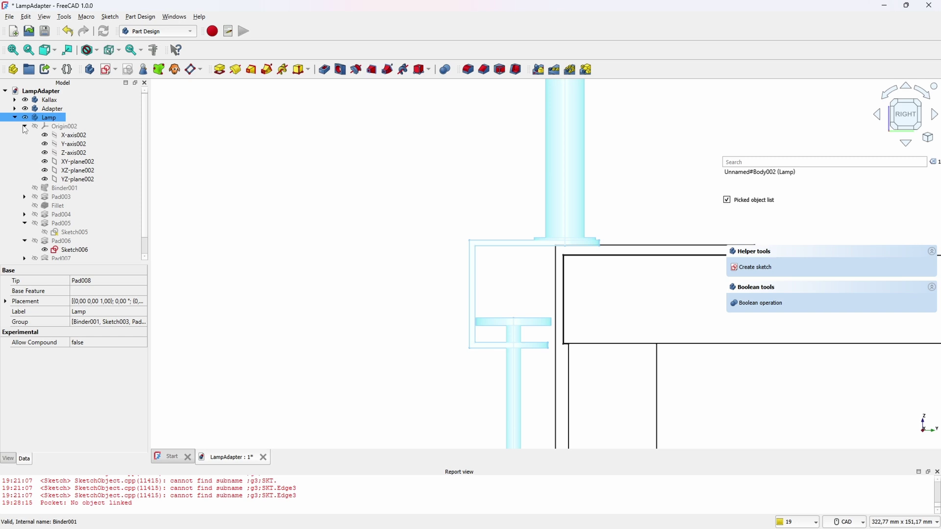
{"action": "left_click", "coordinate": [24, 127]}
{"action": "left_click", "coordinate": [25, 144]}
{"action": "left_click", "coordinate": [66, 153]}
{"action": "double_click", "coordinate": [65, 154]}
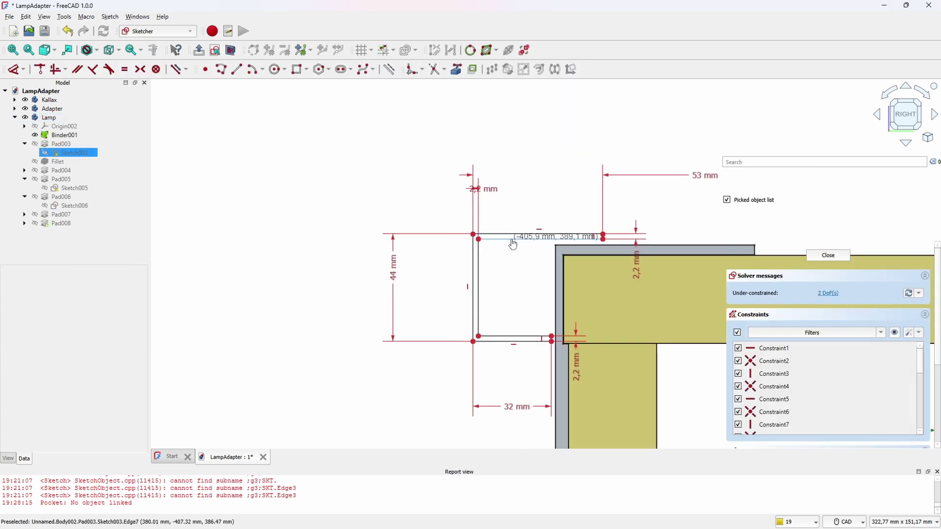
{"action": "left_click", "coordinate": [833, 256]}
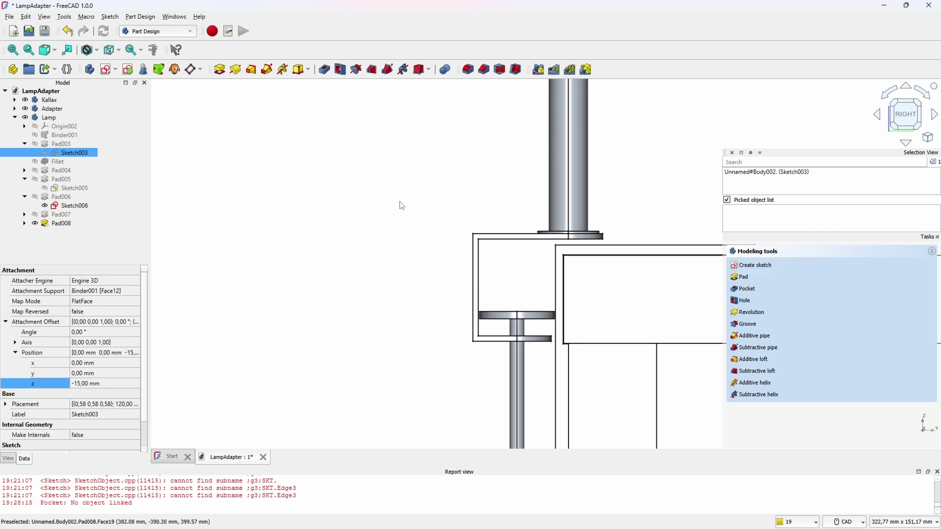
Step: Reopen the clamp profile sketch and lower the profile until its top leg sits just above the adapter's top face
{"action": "scroll", "coordinate": [392, 254], "scroll_direction": "down", "scroll_amount": 1}
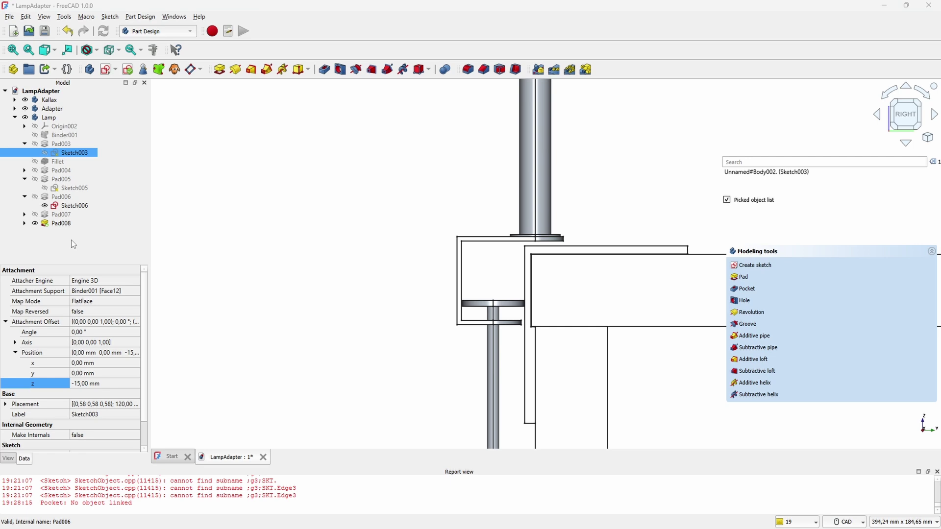
{"action": "double_click", "coordinate": [74, 154]}
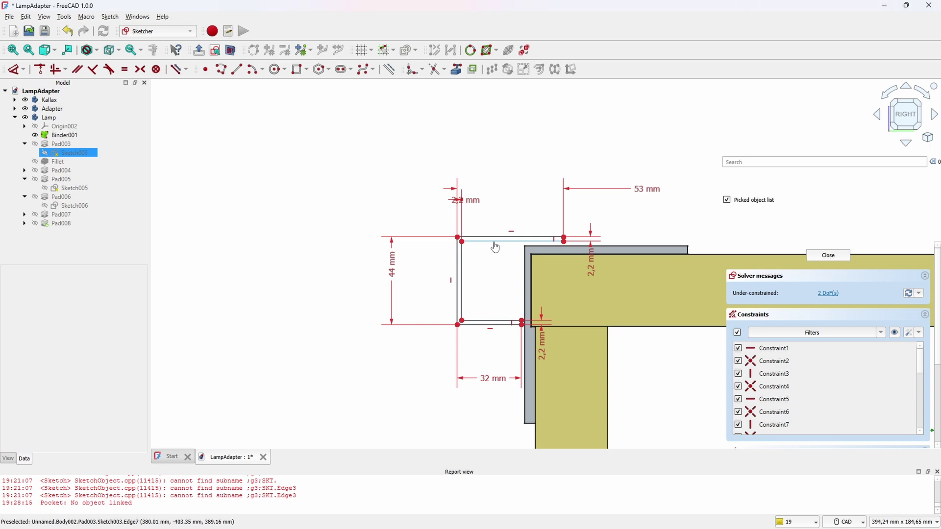
{"action": "left_click_drag", "start_coordinate": [494, 247], "coordinate": [490, 250]}
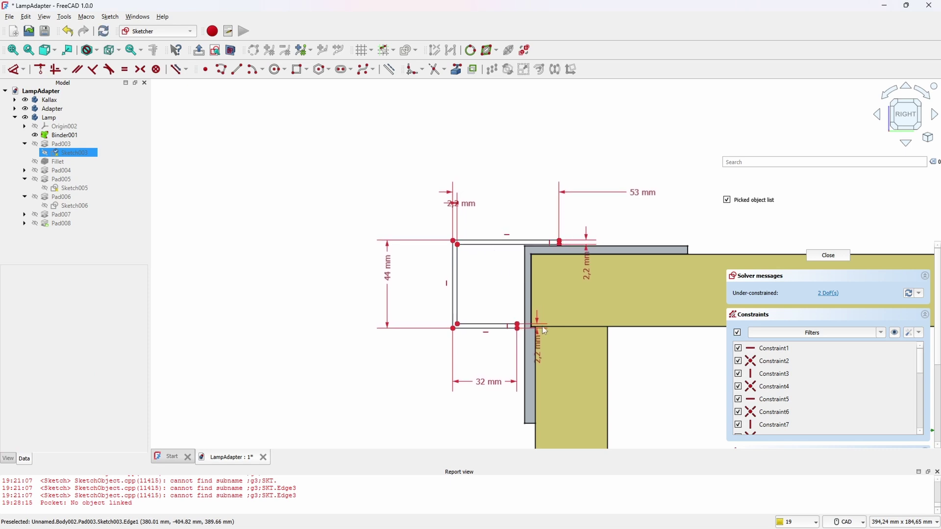
{"action": "scroll", "coordinate": [545, 351], "scroll_direction": "up", "scroll_amount": 6}
{"action": "scroll", "coordinate": [473, 261], "scroll_direction": "down", "scroll_amount": 4}
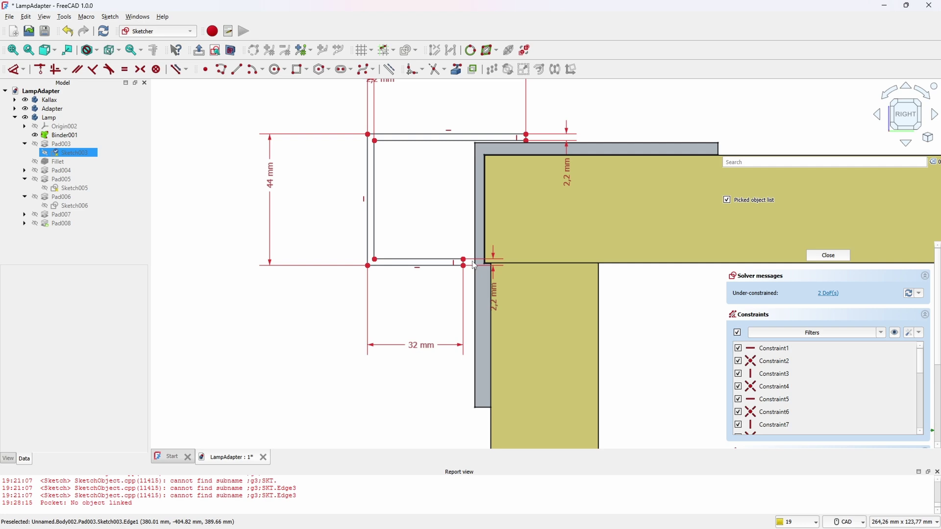
{"action": "key", "text": "Escape"}
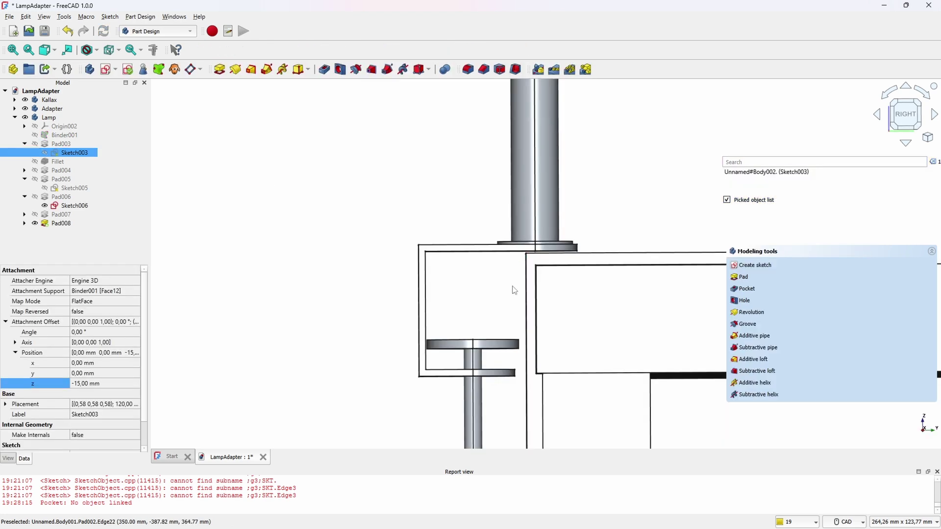
{"action": "scroll", "coordinate": [485, 284], "scroll_direction": "down", "scroll_amount": 2}
{"action": "left_click", "coordinate": [55, 109]}
{"action": "scroll", "coordinate": [275, 296], "scroll_direction": "down", "scroll_amount": 1}
{"action": "middle_click_drag", "start_coordinate": [273, 298], "coordinate": [254, 299]}
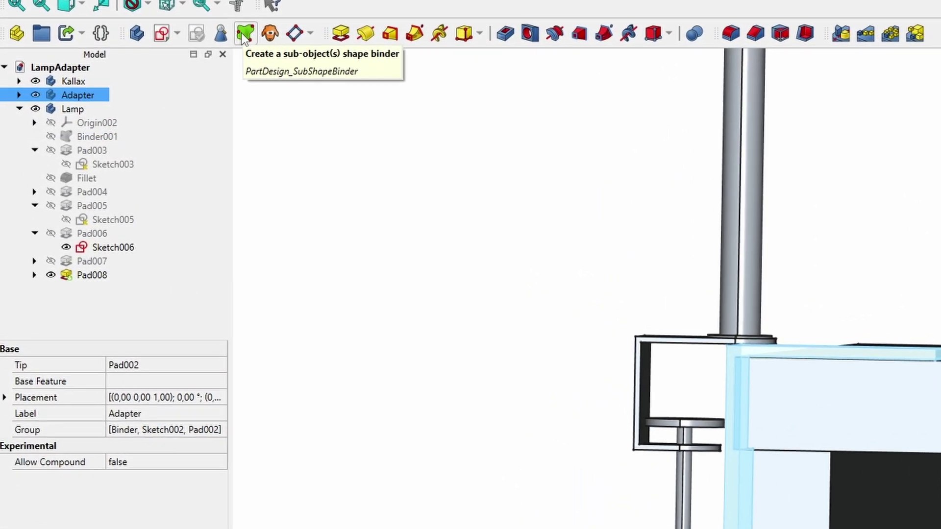
{"action": "left_click", "coordinate": [54, 134]}
{"action": "left_click", "coordinate": [82, 105]}
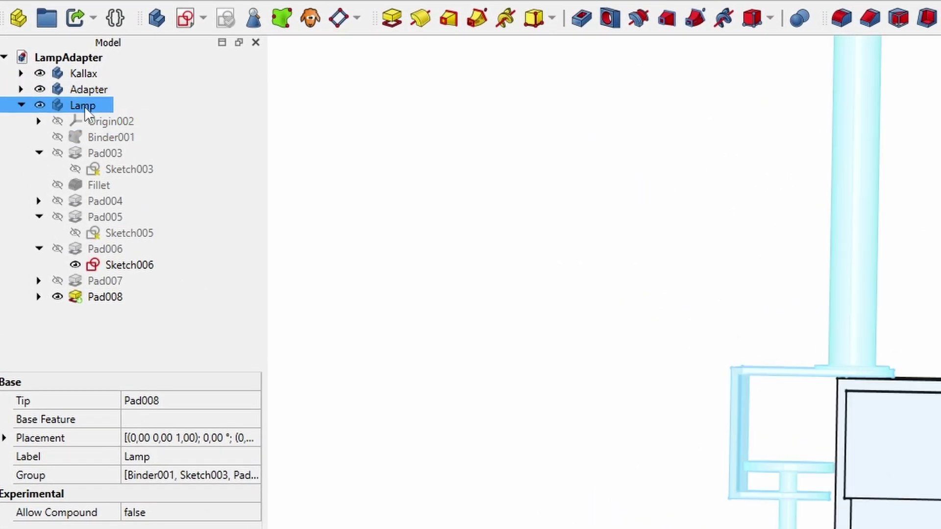
{"action": "left_click", "coordinate": [283, 16]}
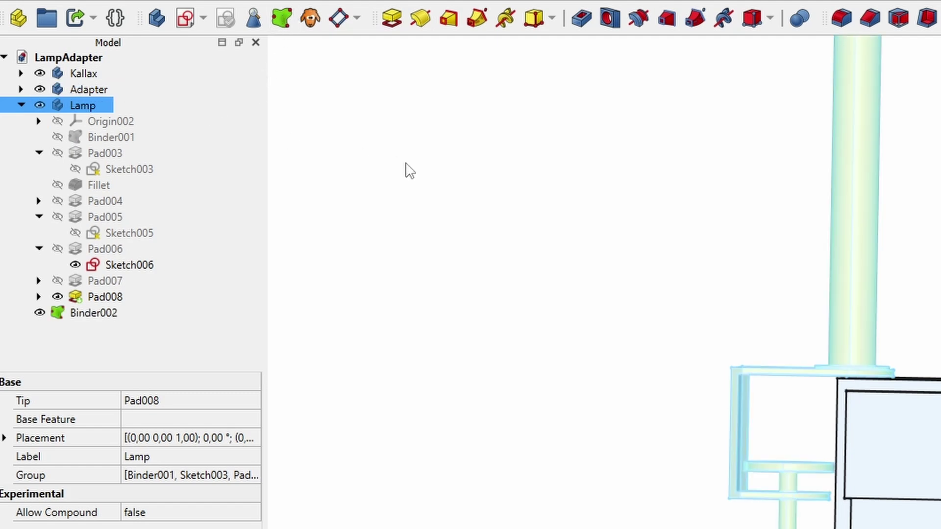
{"action": "key", "text": "ctrl+z"}
Step: Activate the Adapter body and create a sub-shape binder of the Lamp body inside it
{"action": "left_click", "coordinate": [95, 89]}
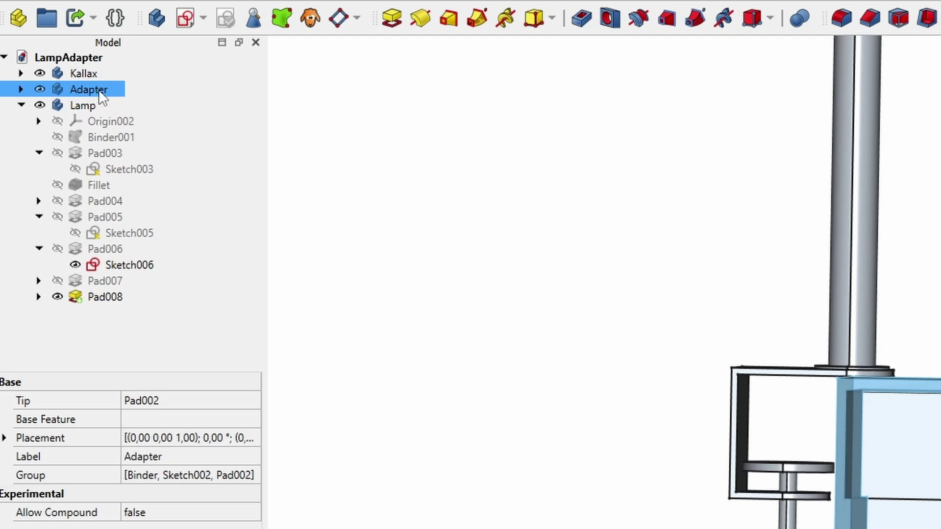
{"action": "double_click", "coordinate": [99, 89]}
{"action": "left_click", "coordinate": [83, 153]}
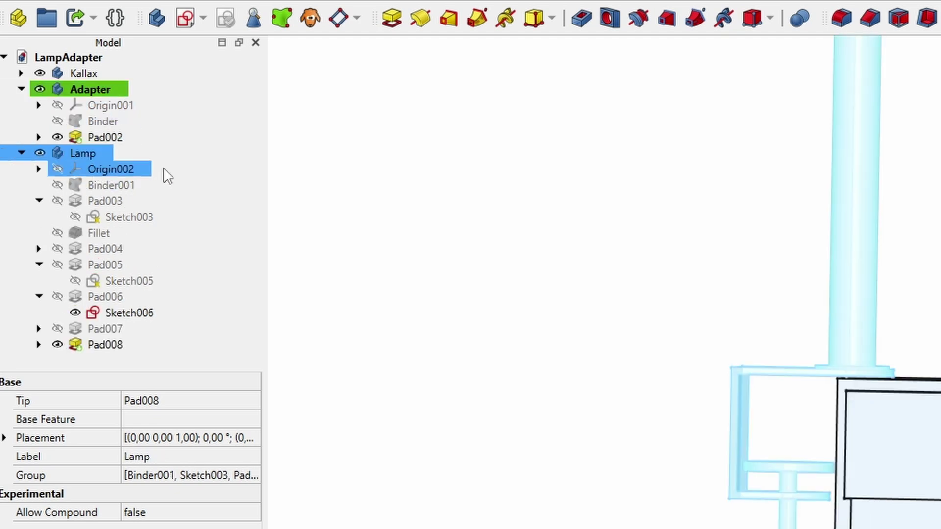
{"action": "left_click", "coordinate": [283, 19]}
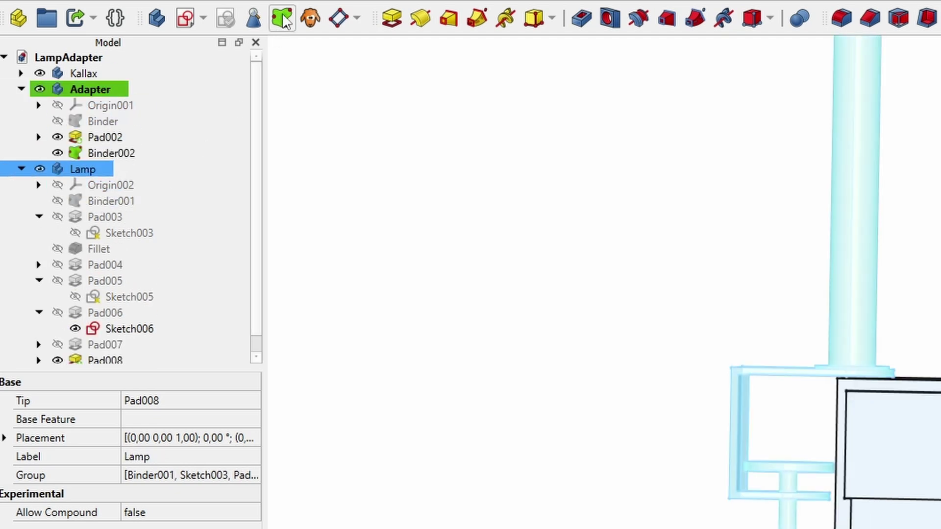
Step: Hide the original Lamp body so that only its binder copy represents the lamp
{"action": "left_click", "coordinate": [102, 87]}
{"action": "key", "text": "space"}
{"action": "left_click", "coordinate": [98, 87]}
{"action": "left_click", "coordinate": [94, 74]}
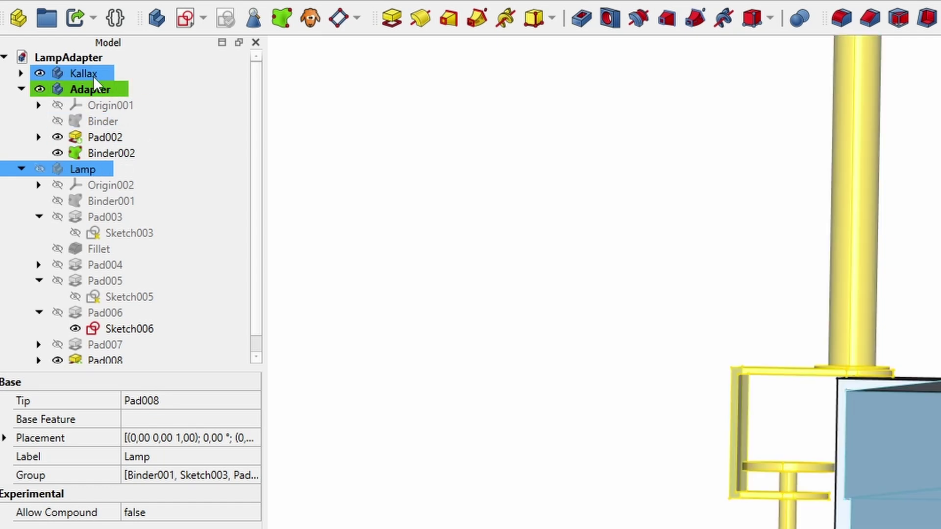
{"action": "left_click", "coordinate": [109, 105]}
{"action": "left_click", "coordinate": [493, 402]}
Step: Create a sketch on the adapter's end face and project the clamp's inner vertical edge and the adapter's outer vertical edge as external geometry
{"action": "scroll", "coordinate": [493, 403], "scroll_direction": "up", "scroll_amount": 3}
{"action": "middle_click_drag", "start_coordinate": [711, 427], "coordinate": [644, 445]}
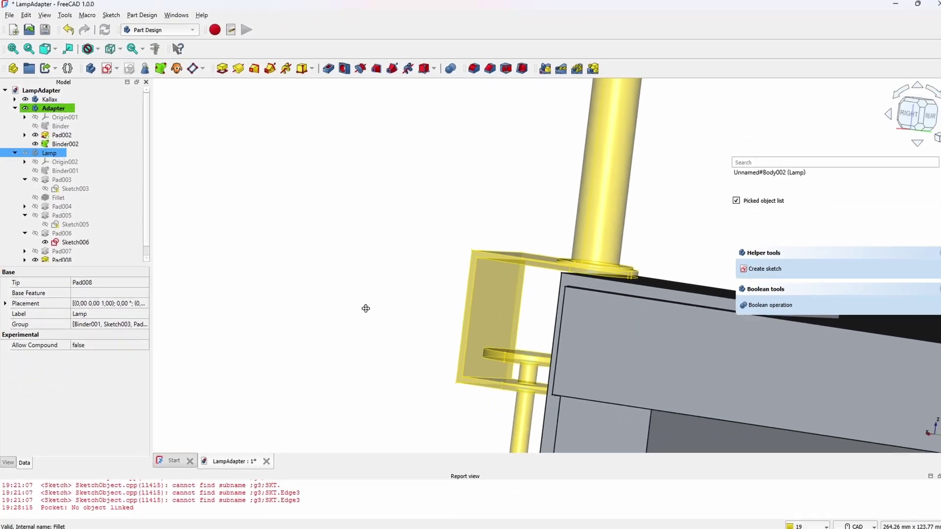
{"action": "middle_click_drag", "start_coordinate": [365, 308], "coordinate": [343, 229]}
{"action": "scroll", "coordinate": [475, 229], "scroll_direction": "up", "scroll_amount": 2}
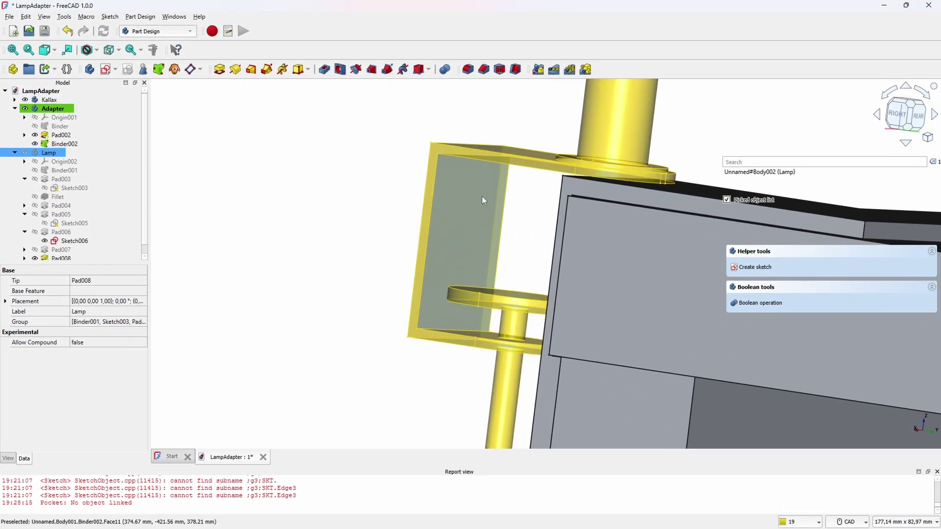
{"action": "mouse_move", "coordinate": [494, 190]}
{"action": "middle_mouse_down"}
{"action": "mouse_move", "coordinate": [371, 206]}
{"action": "mouse_move", "coordinate": [359, 363]}
{"action": "mouse_move", "coordinate": [461, 199]}
{"action": "mouse_move", "coordinate": [522, 220]}
{"action": "mouse_move", "coordinate": [414, 191]}
{"action": "mouse_move", "coordinate": [536, 193]}
{"action": "mouse_move", "coordinate": [498, 176]}
{"action": "middle_mouse_up"}
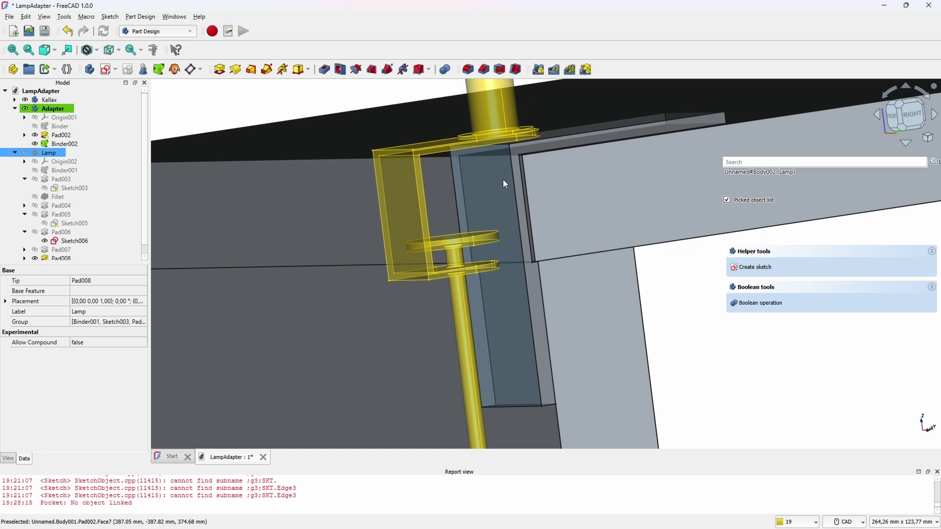
{"action": "middle_click_drag", "start_coordinate": [518, 210], "coordinate": [437, 203]}
{"action": "scroll", "coordinate": [513, 148], "scroll_direction": "up", "scroll_amount": 3}
{"action": "left_click", "coordinate": [513, 151]}
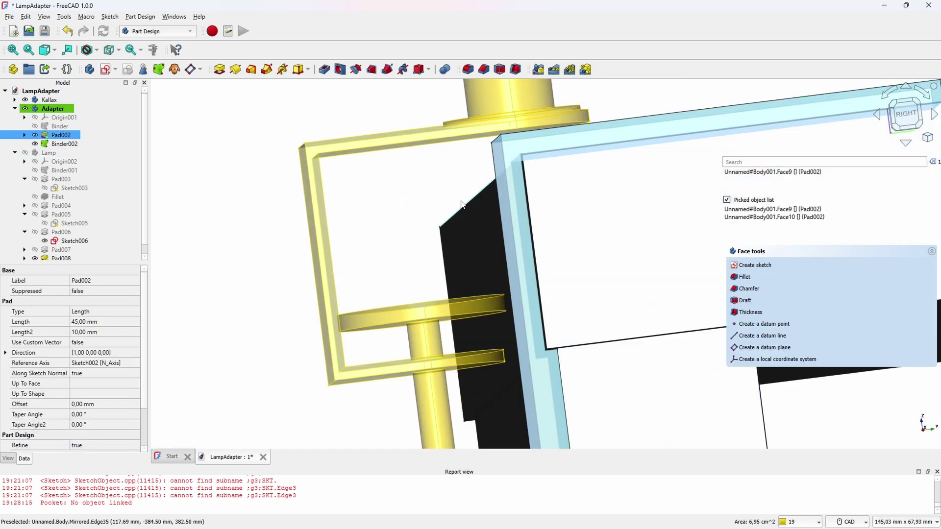
{"action": "left_click", "coordinate": [106, 70]}
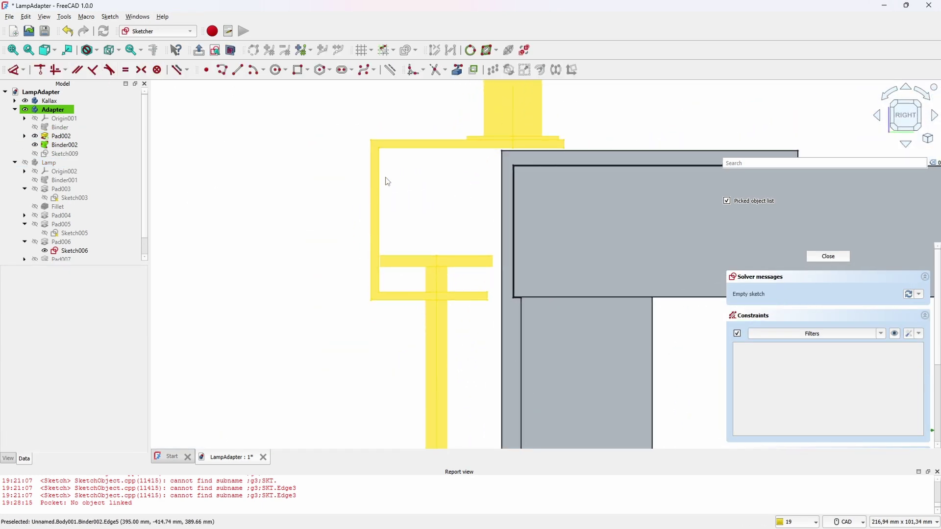
{"action": "key", "text": "g"}
{"action": "key", "text": "x"}
{"action": "left_click", "coordinate": [380, 175]}
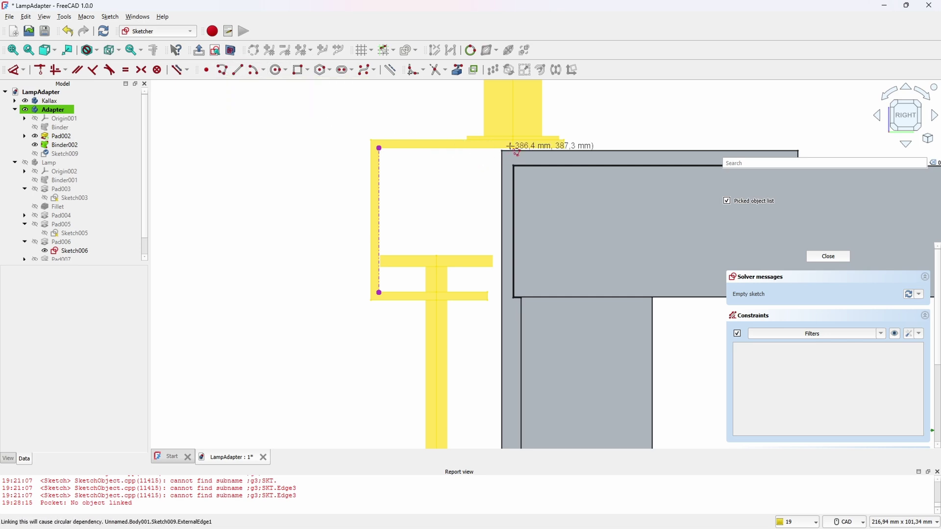
{"action": "left_click", "coordinate": [501, 170]}
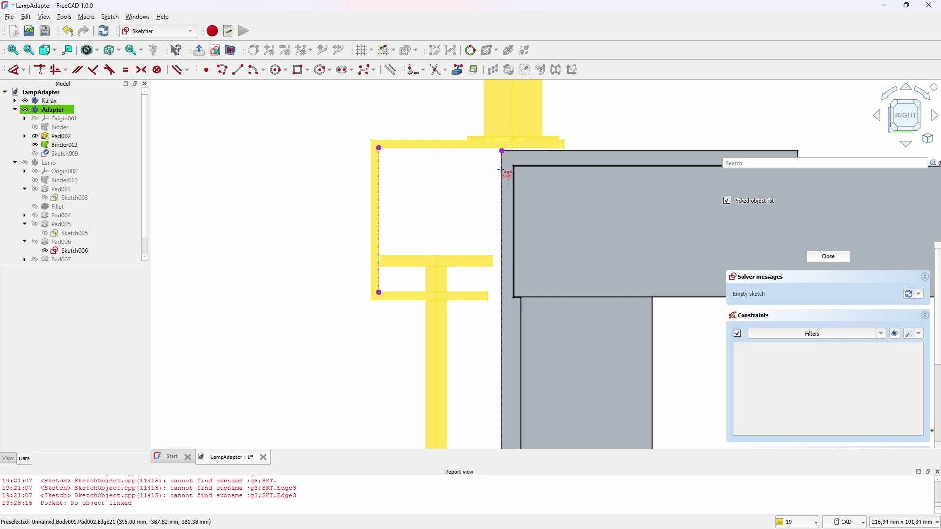
Step: Draw a closed rectangular polyline from the adapter's top outer corner to the clamp's inner edge, with its lower side above the screw plate
{"action": "left_click", "coordinate": [224, 73]}
{"action": "scroll", "coordinate": [448, 184], "scroll_direction": "up", "scroll_amount": 1}
{"action": "left_click", "coordinate": [501, 151]}
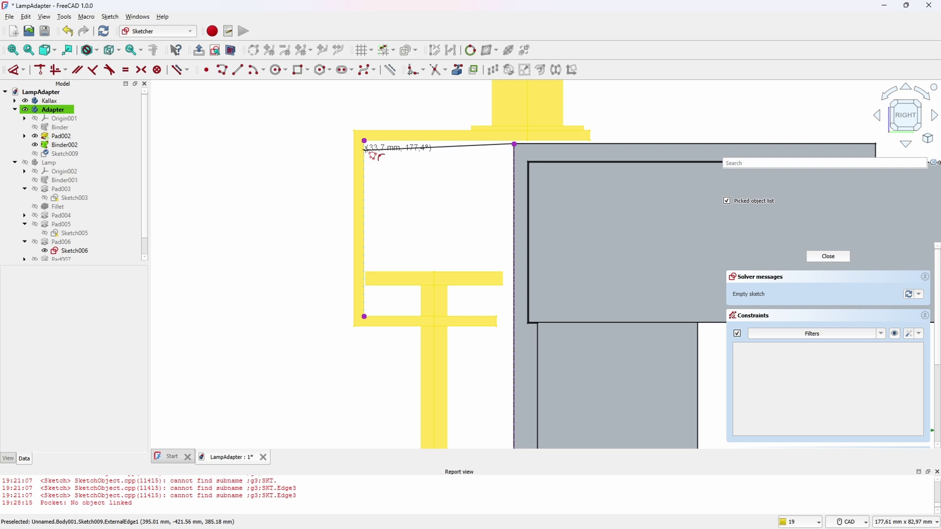
{"action": "scroll", "coordinate": [365, 147], "scroll_direction": "up", "scroll_amount": 2}
{"action": "left_click", "coordinate": [364, 141]}
{"action": "scroll", "coordinate": [382, 250], "scroll_direction": "down", "scroll_amount": 1}
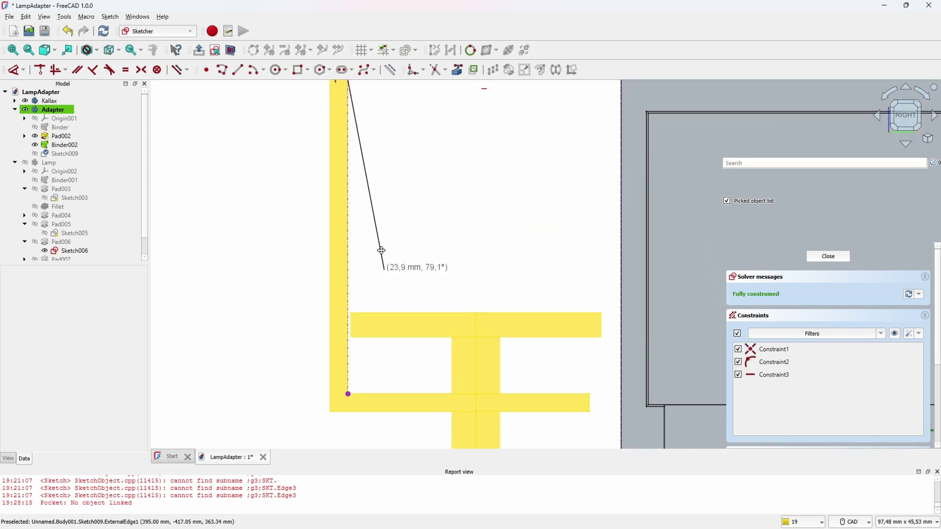
{"action": "middle_click_drag", "start_coordinate": [381, 250], "coordinate": [377, 224]}
{"action": "left_click", "coordinate": [343, 277]}
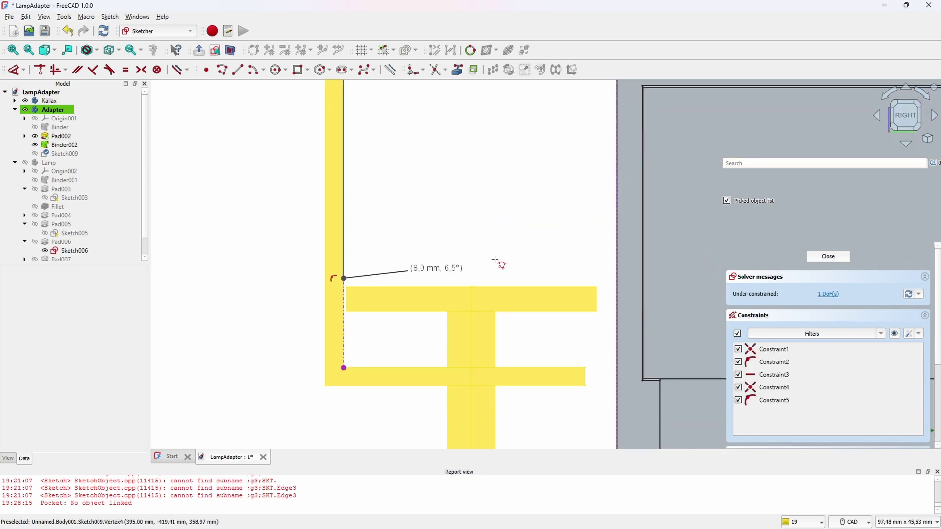
{"action": "left_click", "coordinate": [617, 279]}
{"action": "scroll", "coordinate": [563, 152], "scroll_direction": "down", "scroll_amount": 3}
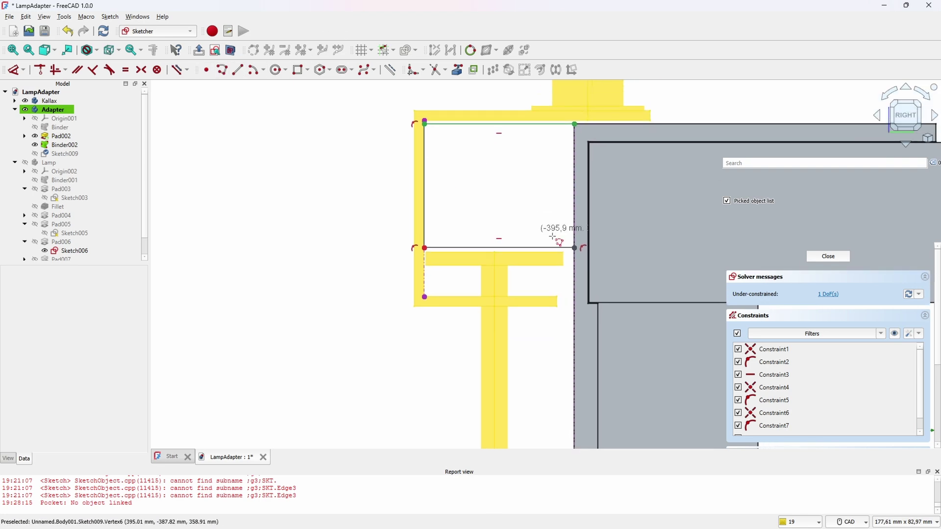
{"action": "key", "text": "Escape"}
Step: Raise the rectangle's lower side slightly, constrain its height to 26.47 mm and finish the sketch
{"action": "left_click_drag", "start_coordinate": [552, 248], "coordinate": [565, 227]}
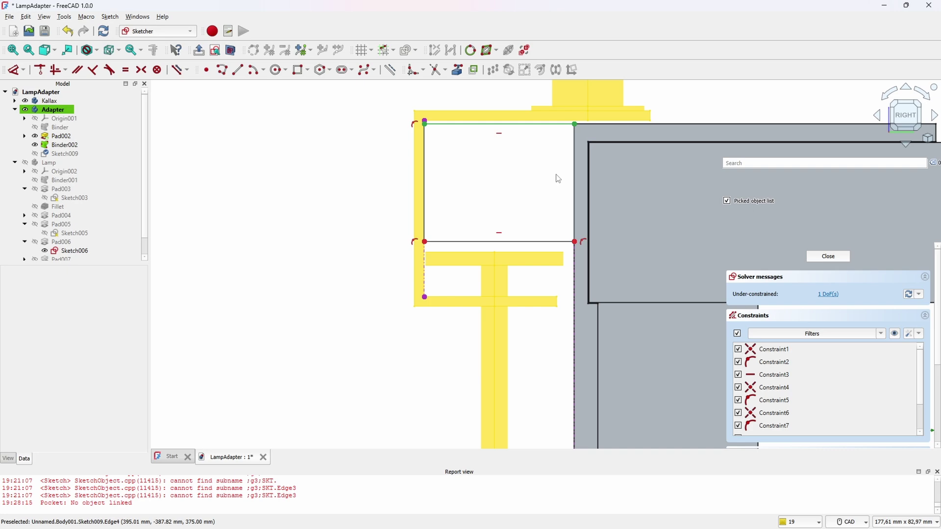
{"action": "left_click", "coordinate": [573, 163]}
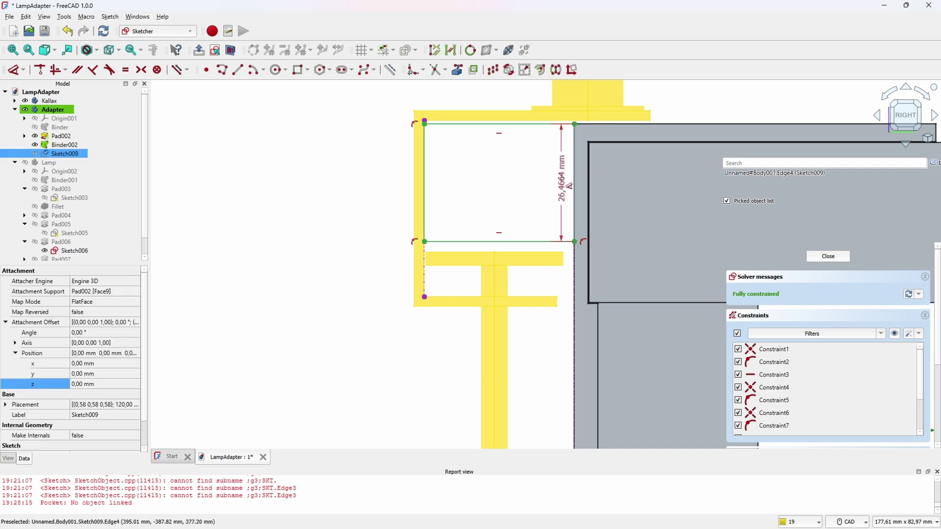
{"action": "double_click", "coordinate": [569, 185]}
{"action": "left_click", "coordinate": [623, 240]}
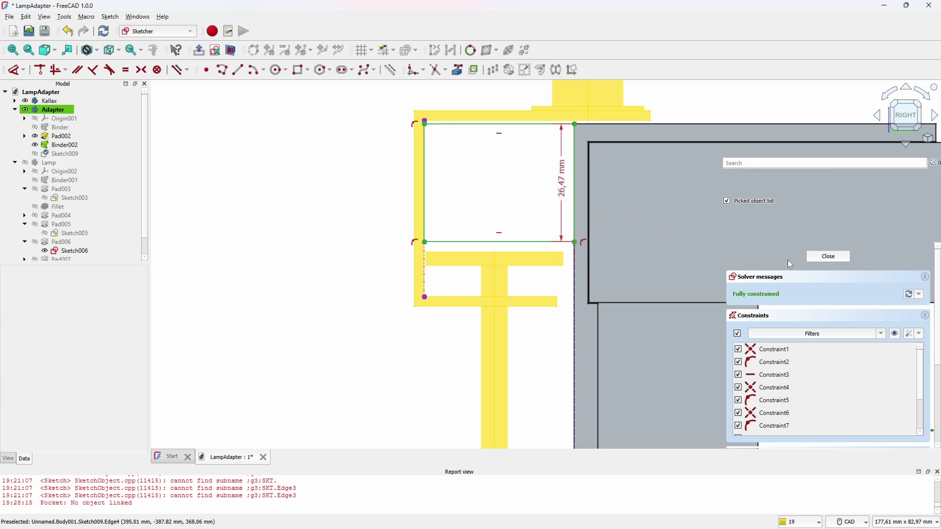
{"action": "left_click", "coordinate": [828, 260]}
Step: Set the Z attachment offset of the lamp's clamp profile sketch to the expression -45 / 2
{"action": "scroll", "coordinate": [552, 195], "scroll_direction": "down", "scroll_amount": 2}
{"action": "mouse_move", "coordinate": [551, 193]}
{"action": "middle_mouse_down"}
{"action": "mouse_move", "coordinate": [584, 206]}
{"action": "mouse_move", "coordinate": [773, 207]}
{"action": "middle_mouse_up"}
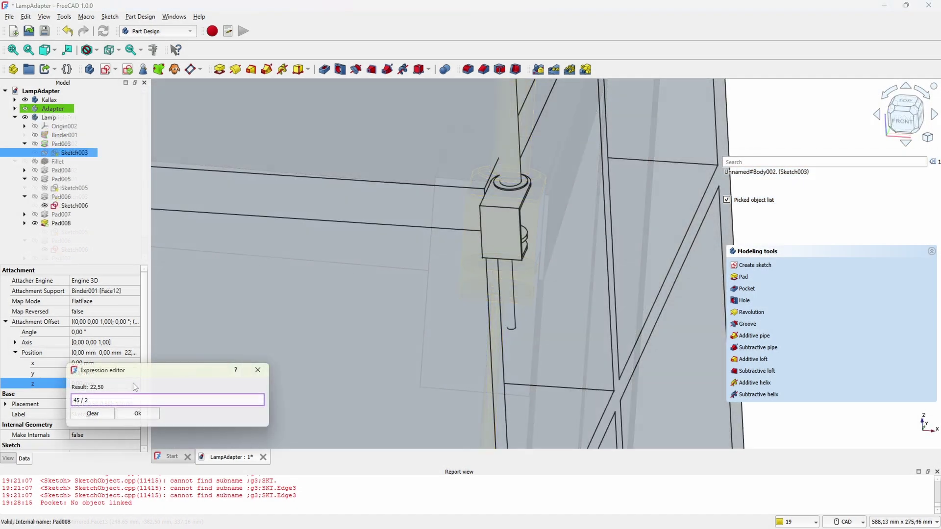
{"action": "left_click", "coordinate": [145, 413]}
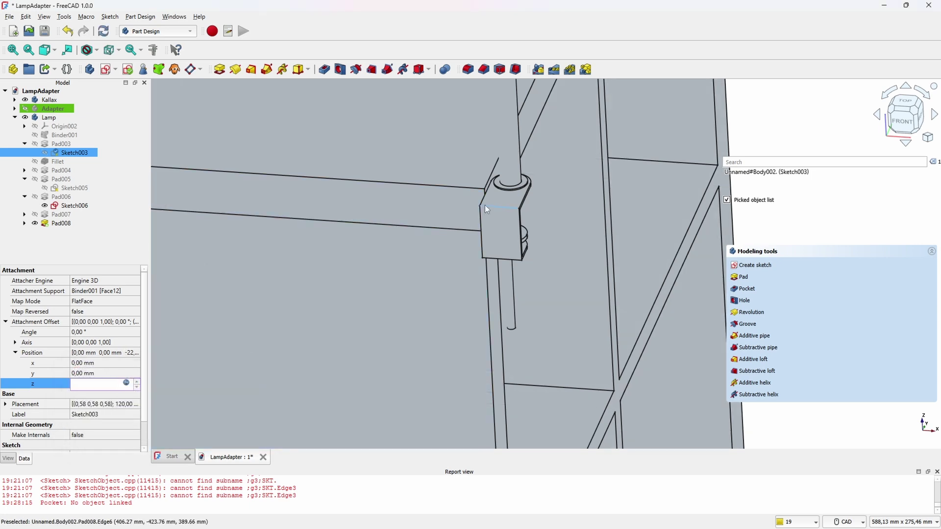
{"action": "left_click", "coordinate": [126, 383]}
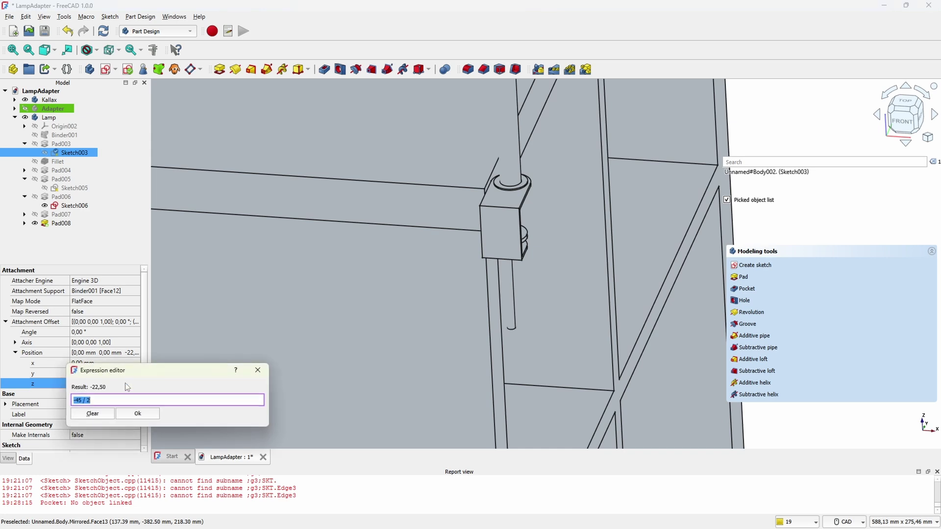
{"action": "left_click", "coordinate": [138, 415]}
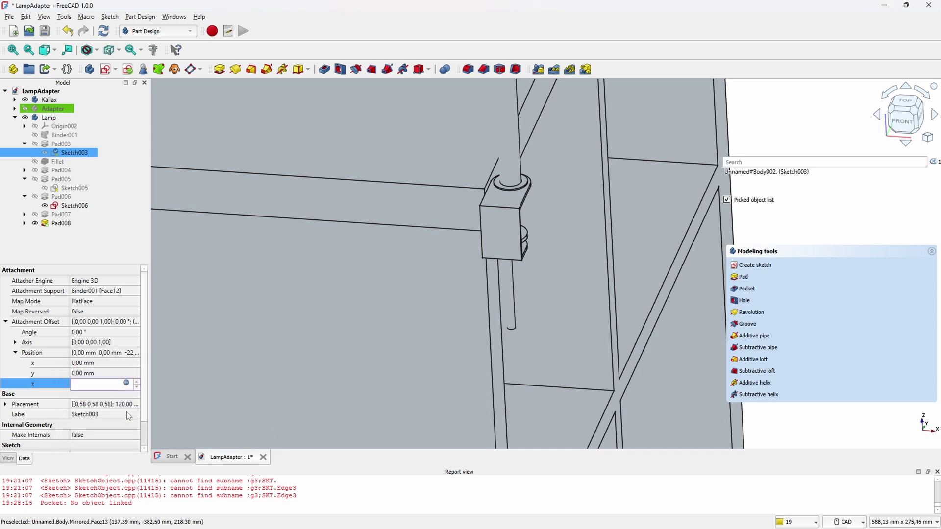
Step: Show the adapter body again together with the centred lamp clamp and the shelf corner
{"action": "left_click", "coordinate": [109, 362]}
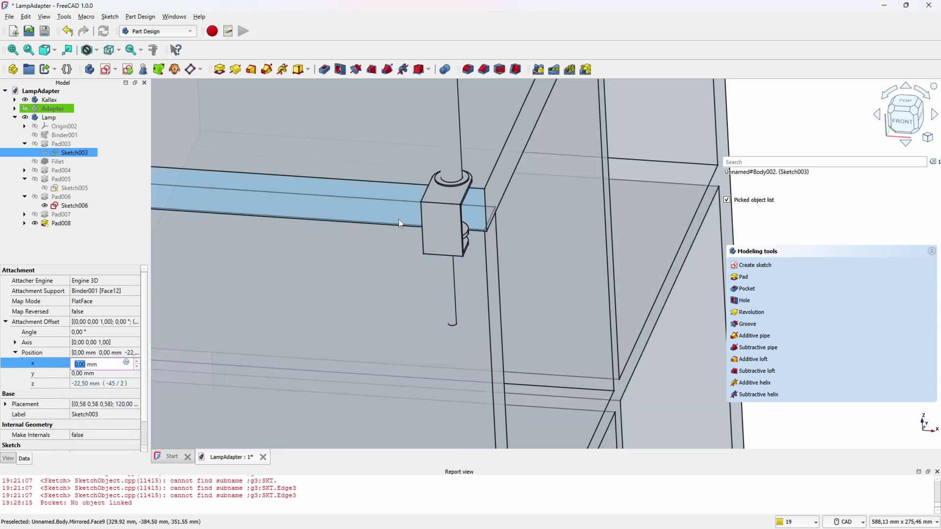
{"action": "left_click", "coordinate": [61, 109]}
{"action": "key", "text": "space"}
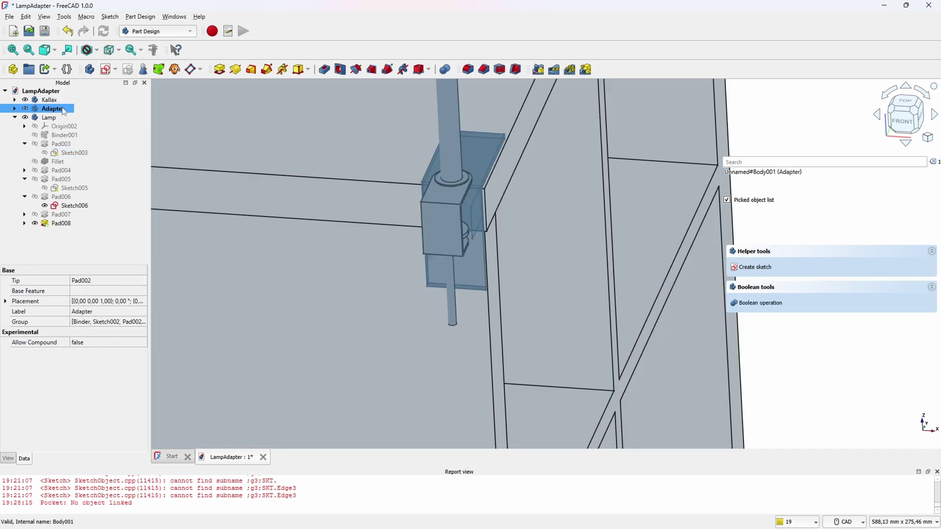
{"action": "middle_click_drag", "start_coordinate": [302, 194], "coordinate": [189, 174]}
{"action": "middle_click_drag", "start_coordinate": [504, 265], "coordinate": [474, 269]}
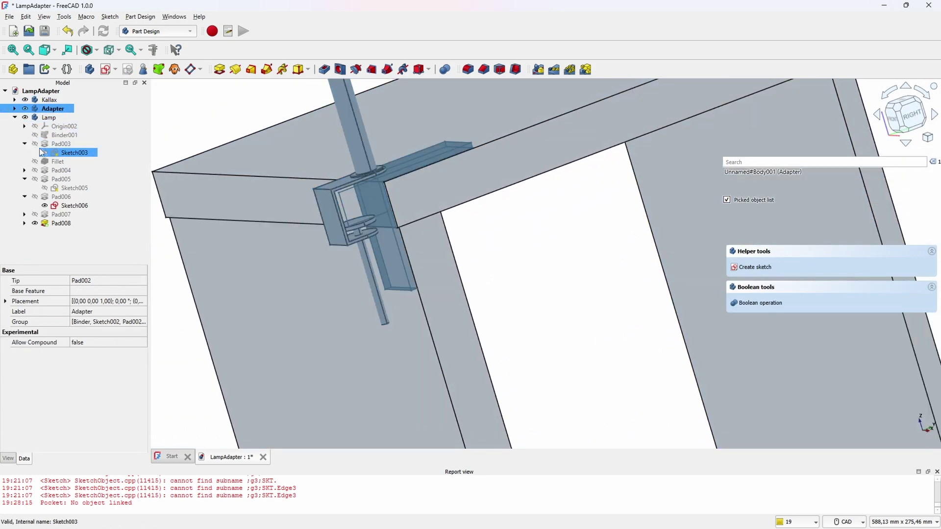
Step: Pad the rectangle sketch on the adapter's end face using the Up to face type
{"action": "left_click", "coordinate": [55, 223]}
{"action": "left_click", "coordinate": [25, 223]}
{"action": "left_click", "coordinate": [66, 232]}
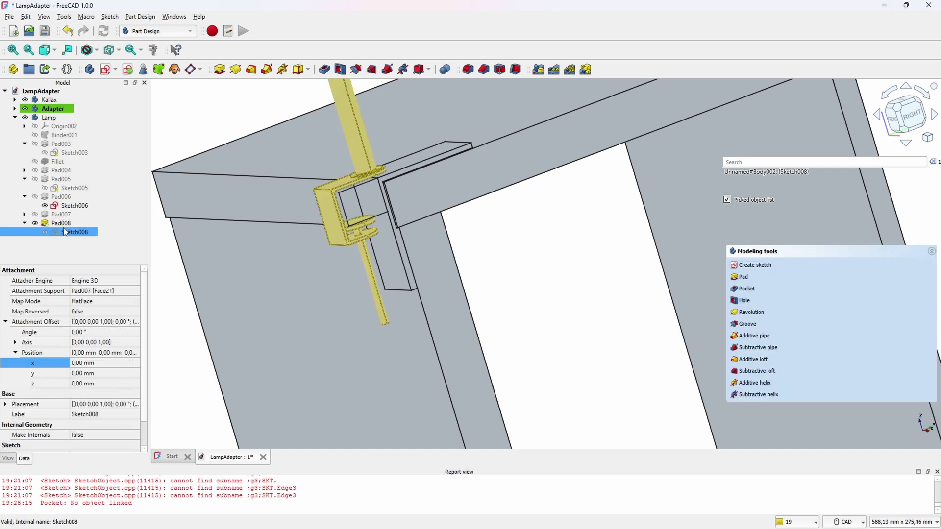
{"action": "left_click", "coordinate": [14, 117]}
{"action": "left_click", "coordinate": [15, 109]}
{"action": "left_click", "coordinate": [64, 162]}
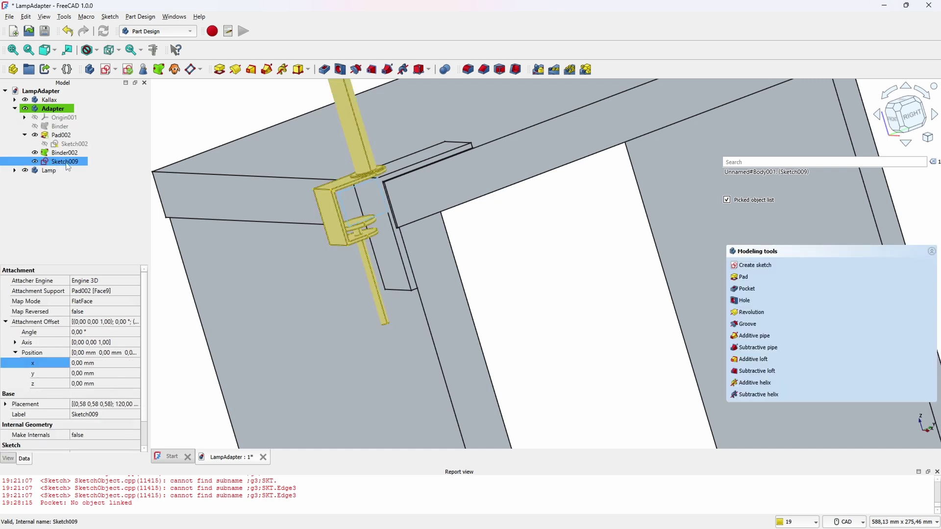
{"action": "left_click", "coordinate": [221, 71]}
{"action": "middle_click_drag", "start_coordinate": [343, 215], "coordinate": [520, 219]}
{"action": "left_click", "coordinate": [877, 294]}
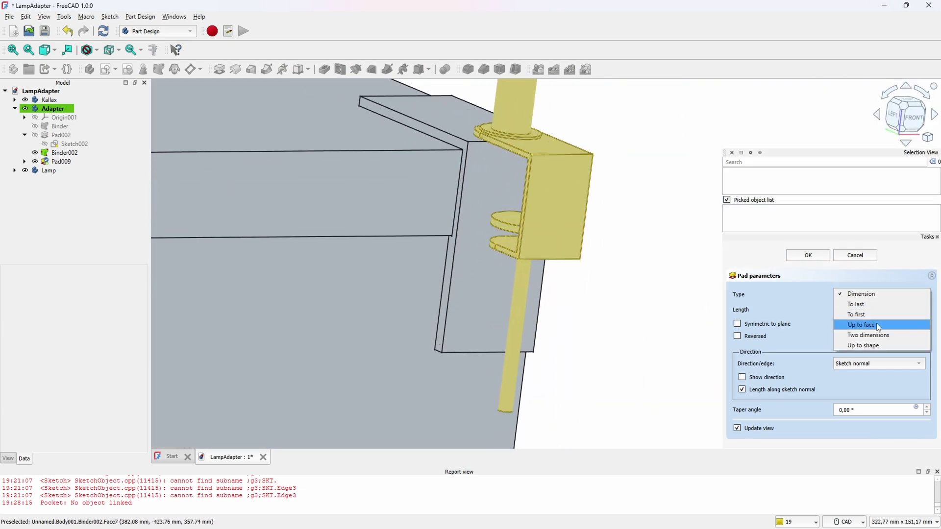
{"action": "left_click", "coordinate": [877, 325]}
Step: Choose the adapter's opposite end face as the pad limit, apply the pad and save the document
{"action": "scroll", "coordinate": [463, 145], "scroll_direction": "up", "scroll_amount": 3}
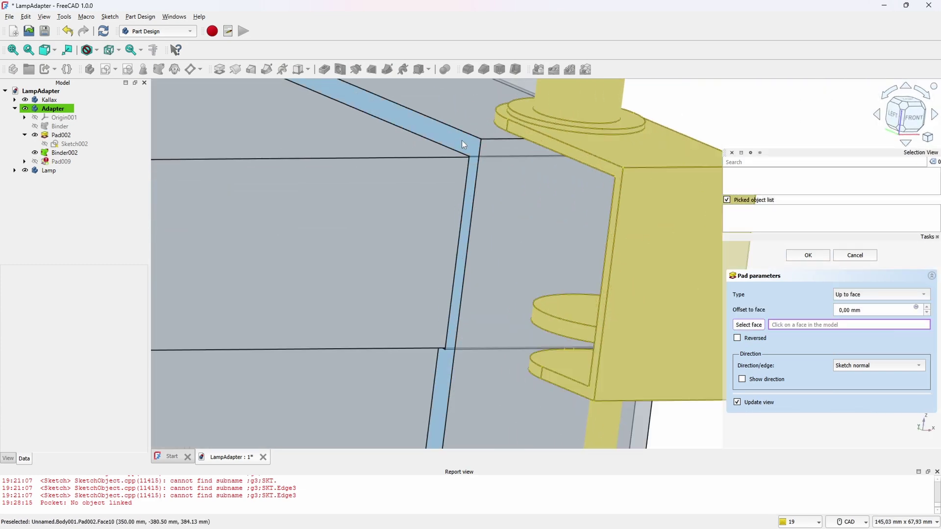
{"action": "left_click", "coordinate": [463, 145]}
{"action": "scroll", "coordinate": [464, 145], "scroll_direction": "down", "scroll_amount": 4}
{"action": "middle_click_drag", "start_coordinate": [463, 150], "coordinate": [323, 221]}
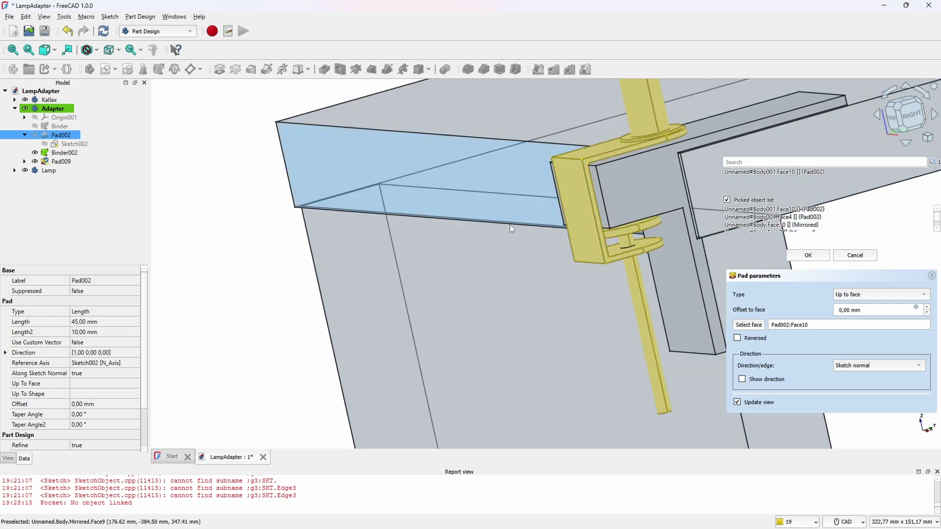
{"action": "middle_click_drag", "start_coordinate": [511, 229], "coordinate": [441, 191]}
{"action": "left_click", "coordinate": [808, 255]}
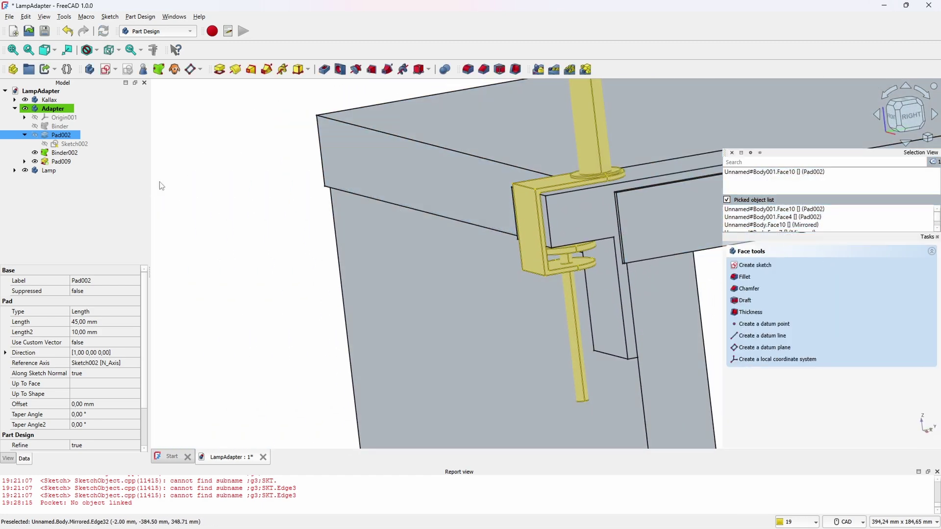
{"action": "key", "text": "ctrl+s"}
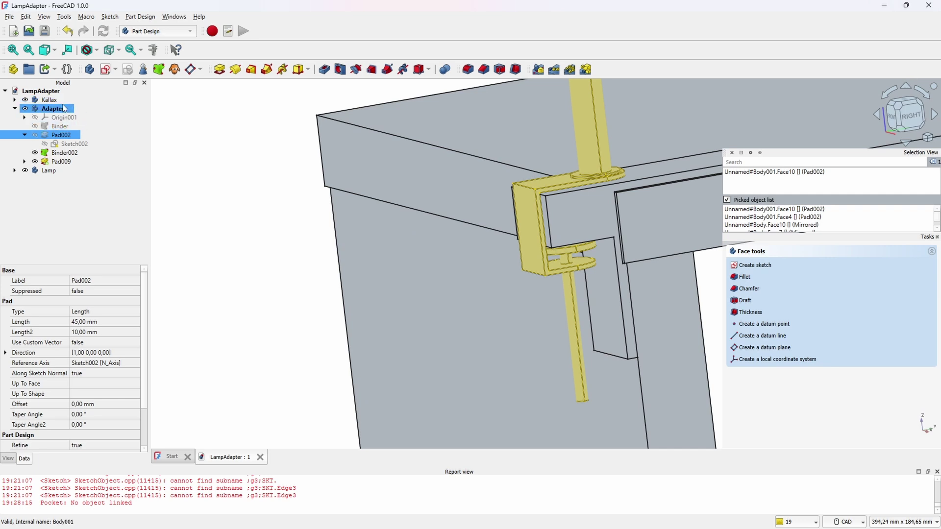
Step: Shift the clamp profile slightly further out from the shelf edge in its sketch and finish the sketch
{"action": "left_click", "coordinate": [14, 170]}
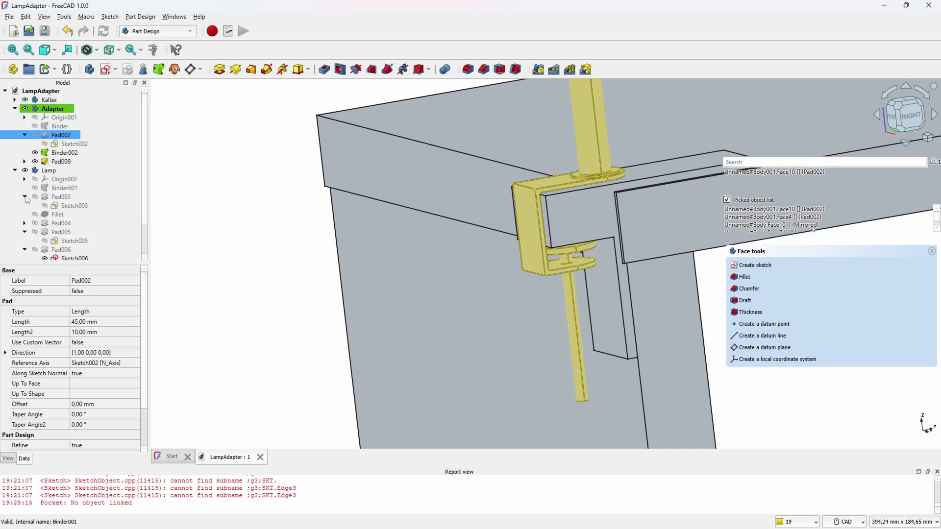
{"action": "double_click", "coordinate": [29, 205]}
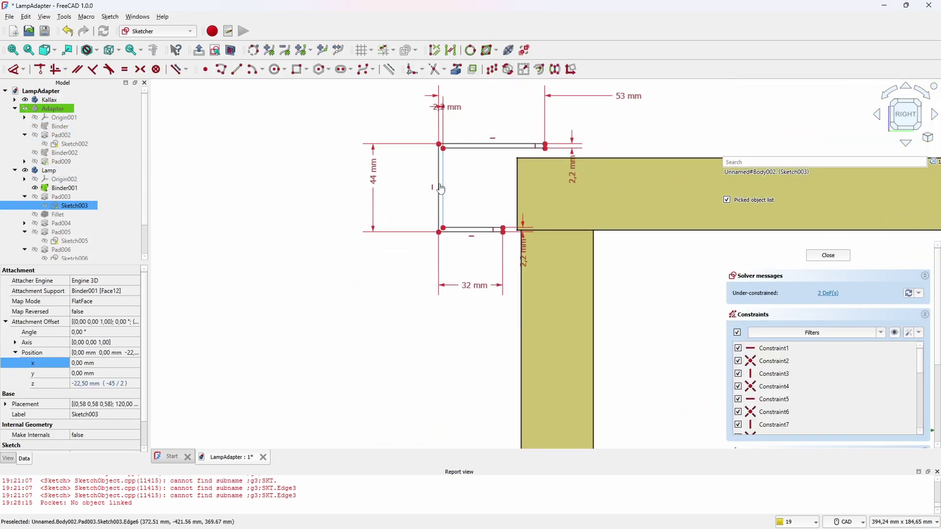
{"action": "left_click", "coordinate": [827, 255]}
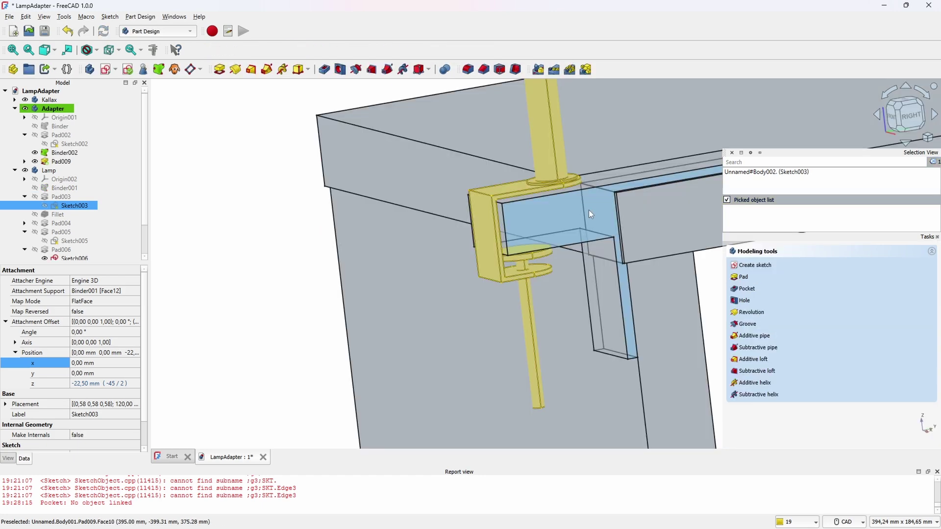
Step: Examine the lamp clamp's screw and the lower corners of the clamp from below
{"action": "mouse_move", "coordinate": [286, 247]}
{"action": "middle_mouse_down"}
{"action": "mouse_move", "coordinate": [313, 264]}
{"action": "mouse_move", "coordinate": [536, 263]}
{"action": "mouse_move", "coordinate": [443, 256]}
{"action": "mouse_move", "coordinate": [481, 178]}
{"action": "mouse_move", "coordinate": [353, 218]}
{"action": "mouse_move", "coordinate": [225, 169]}
{"action": "mouse_move", "coordinate": [245, 162]}
{"action": "middle_mouse_up"}
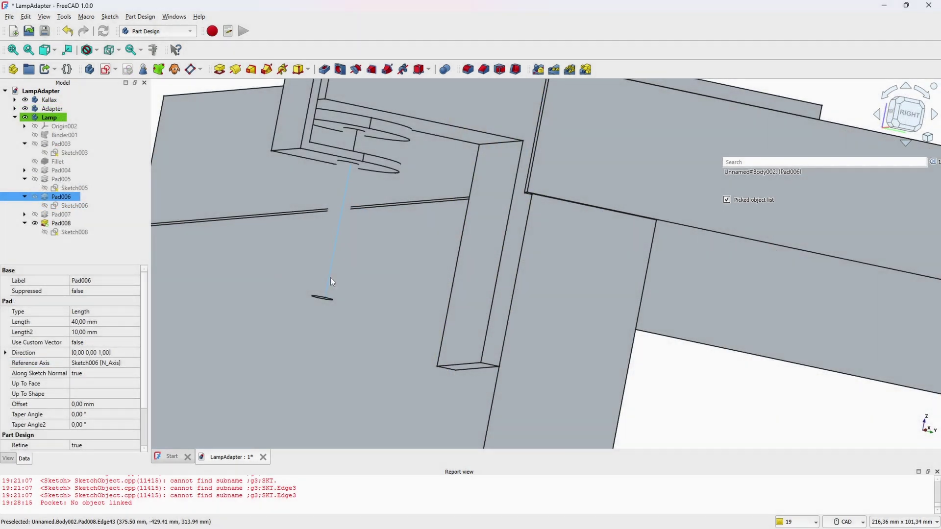
{"action": "left_click", "coordinate": [330, 278]}
{"action": "scroll", "coordinate": [337, 272], "scroll_direction": "down", "scroll_amount": 3}
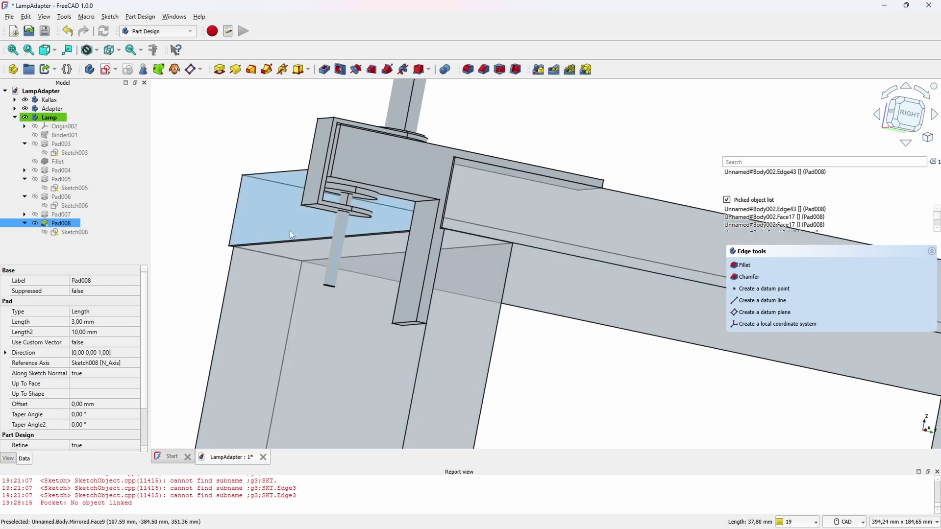
{"action": "scroll", "coordinate": [290, 231], "scroll_direction": "up", "scroll_amount": 5}
{"action": "left_click", "coordinate": [376, 201]}
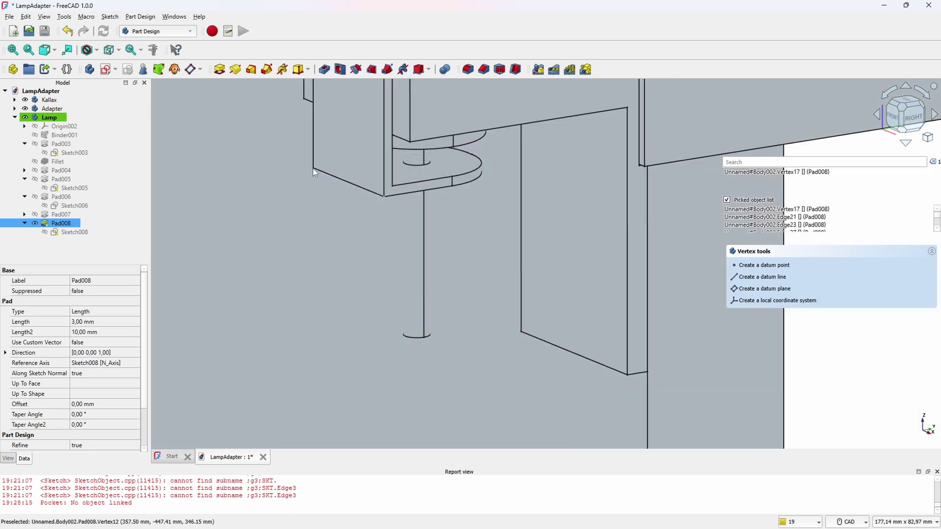
{"action": "left_click", "coordinate": [313, 169]}
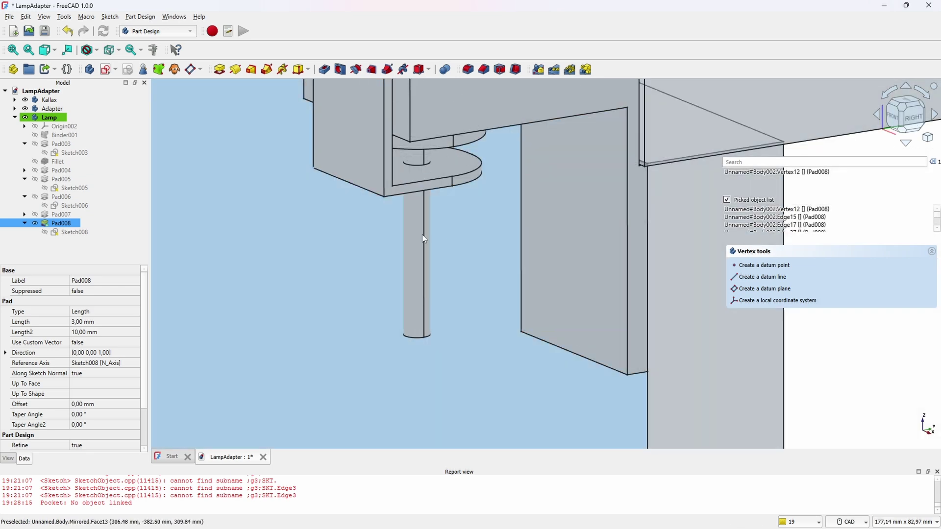
{"action": "middle_click_drag", "start_coordinate": [422, 234], "coordinate": [433, 184]}
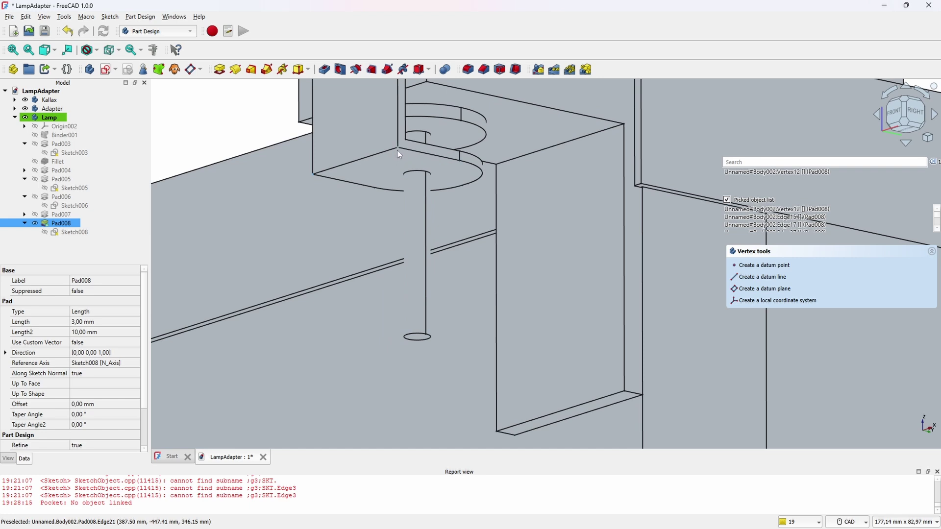
{"action": "scroll", "coordinate": [398, 147], "scroll_direction": "up", "scroll_amount": 5}
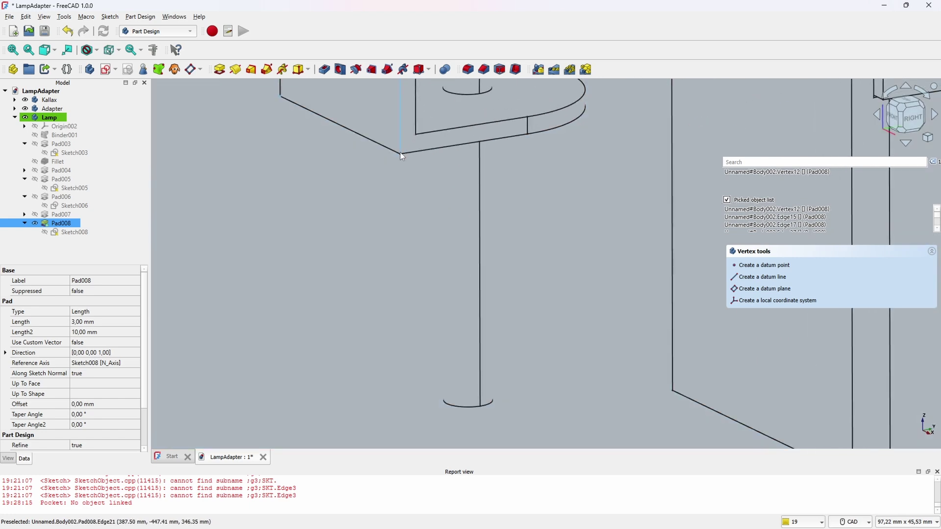
{"action": "left_click", "coordinate": [399, 154]}
{"action": "left_click", "coordinate": [278, 96], "text": "ctrl"}
{"action": "scroll", "coordinate": [298, 125], "scroll_direction": "down", "scroll_amount": 4}
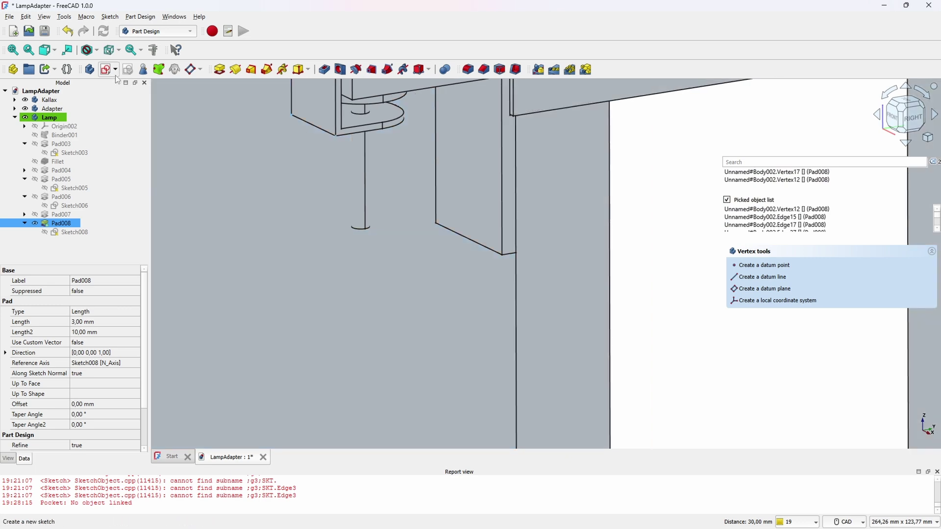
{"action": "left_click", "coordinate": [114, 72]}
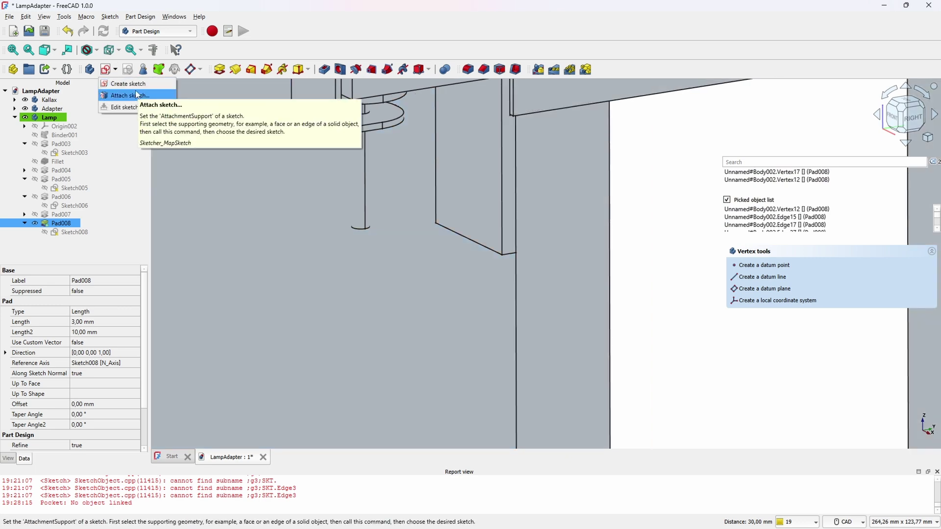
{"action": "left_click", "coordinate": [92, 70]}
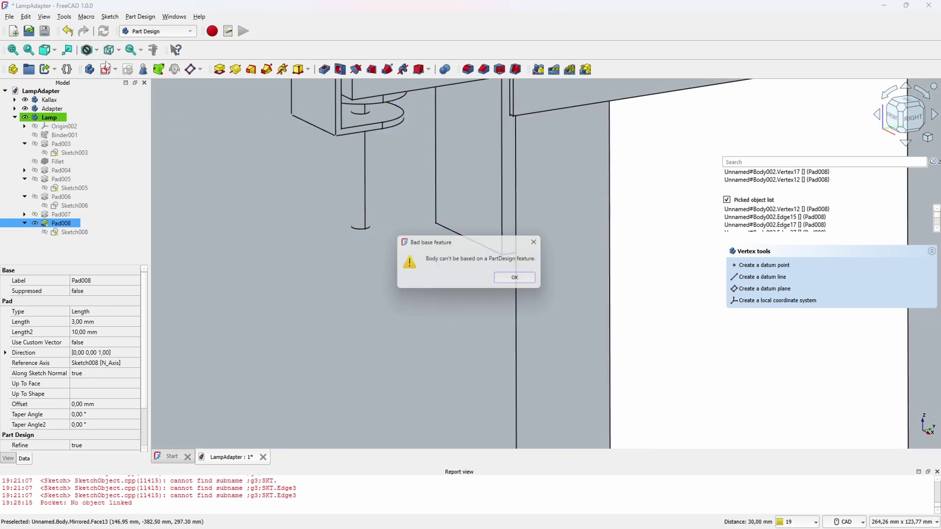
{"action": "left_click", "coordinate": [515, 278]}
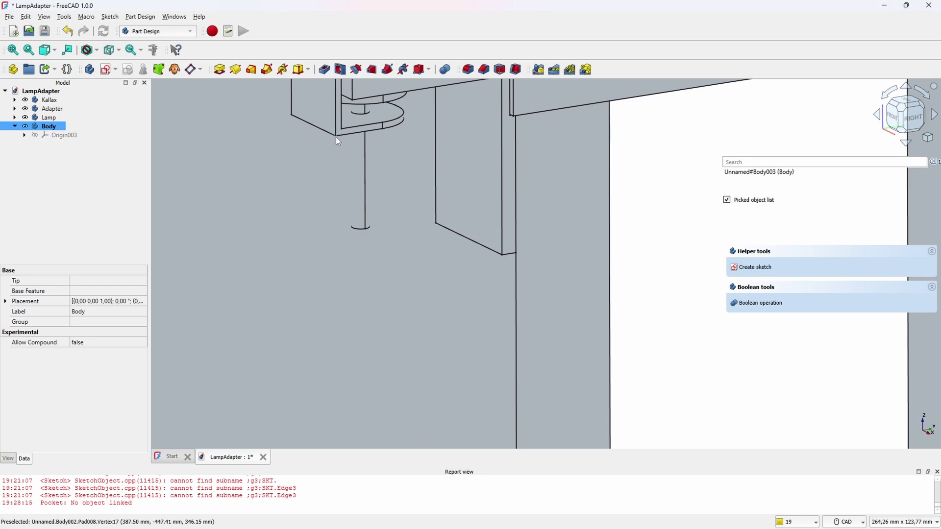
{"action": "left_click", "coordinate": [336, 137]}
{"action": "left_click", "coordinate": [290, 116], "text": "ctrl"}
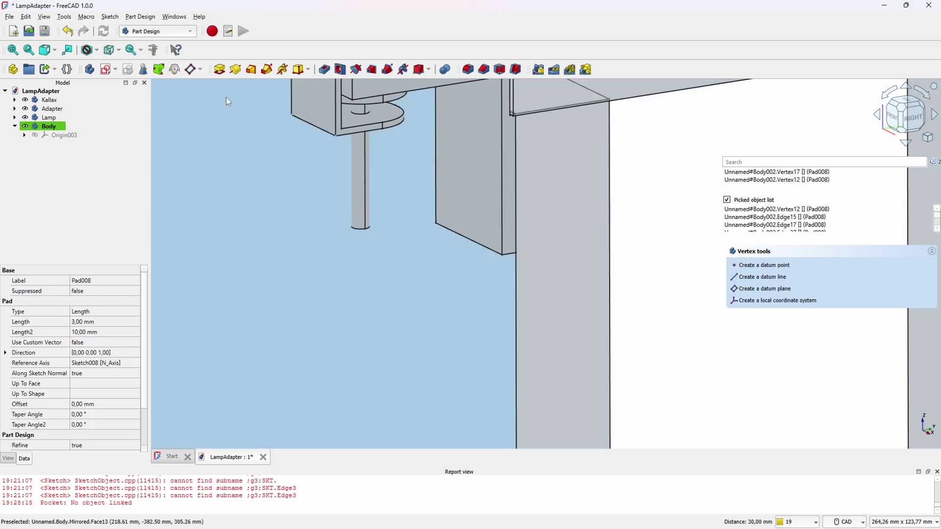
{"action": "left_click", "coordinate": [191, 69]}
{"action": "scroll", "coordinate": [328, 187], "scroll_direction": "down", "scroll_amount": 3}
{"action": "mouse_move", "coordinate": [337, 188]}
{"action": "middle_mouse_down"}
{"action": "mouse_move", "coordinate": [441, 173]}
{"action": "mouse_move", "coordinate": [326, 183]}
{"action": "middle_mouse_up"}
{"action": "left_click", "coordinate": [786, 257]}
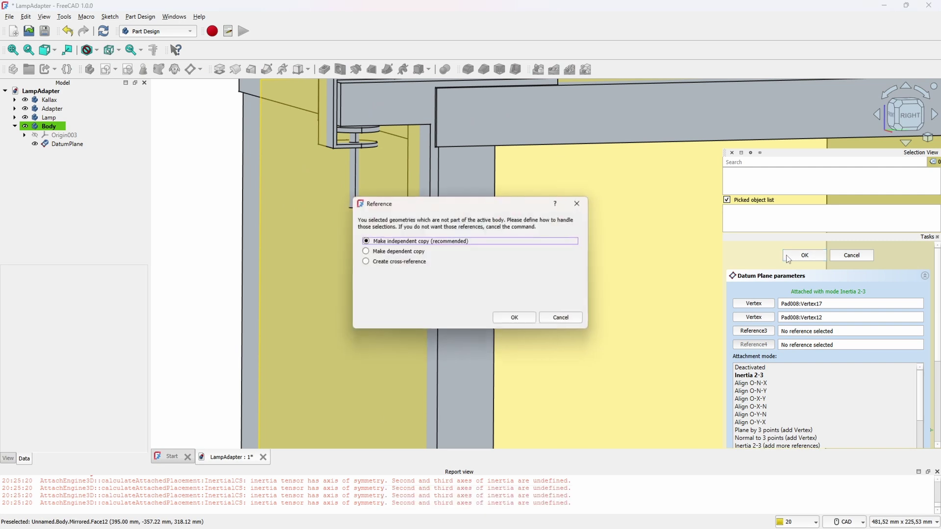
{"action": "left_click", "coordinate": [571, 321]}
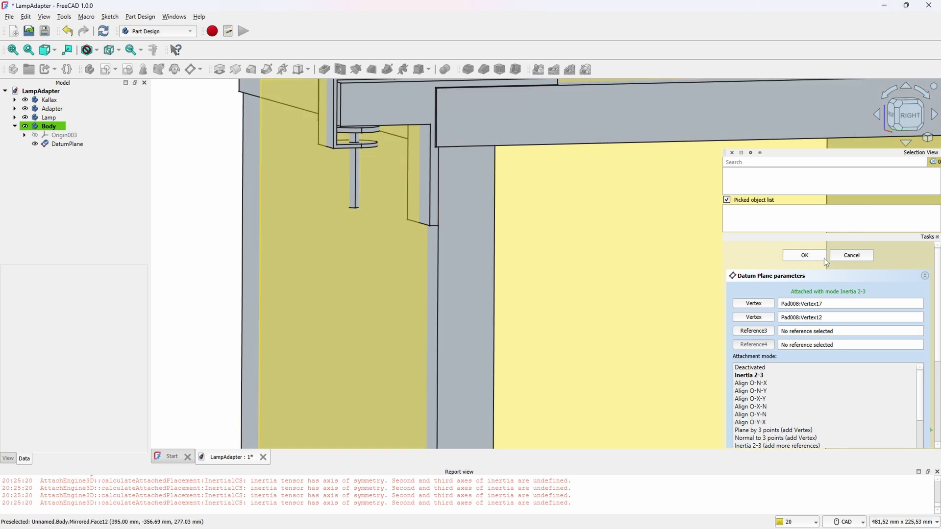
{"action": "left_click", "coordinate": [852, 257]}
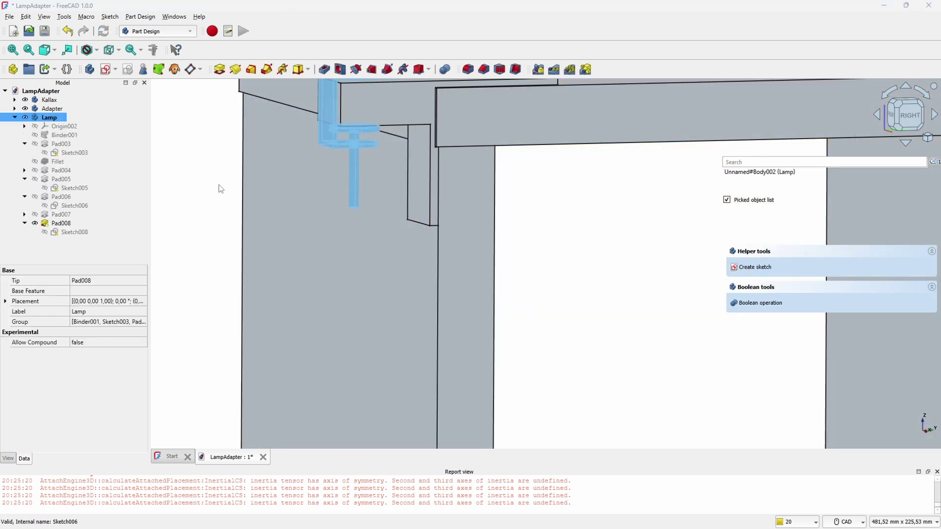
Step: Create a datum plane in the Lamp body midway between the two lower outer corners of the clamp
{"action": "left_click", "coordinate": [219, 185]}
{"action": "scroll", "coordinate": [306, 171], "scroll_direction": "up", "scroll_amount": 4}
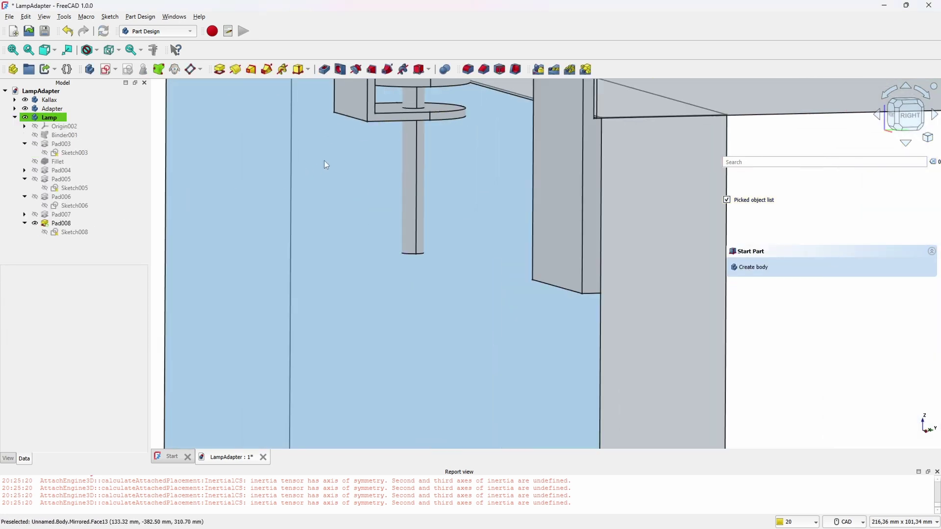
{"action": "left_click", "coordinate": [368, 122]}
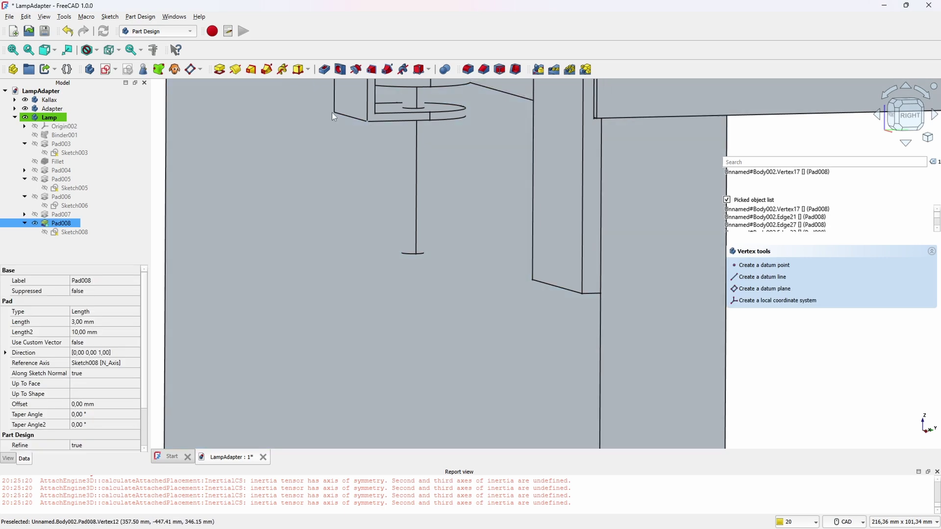
{"action": "left_click", "coordinate": [334, 113], "text": "ctrl"}
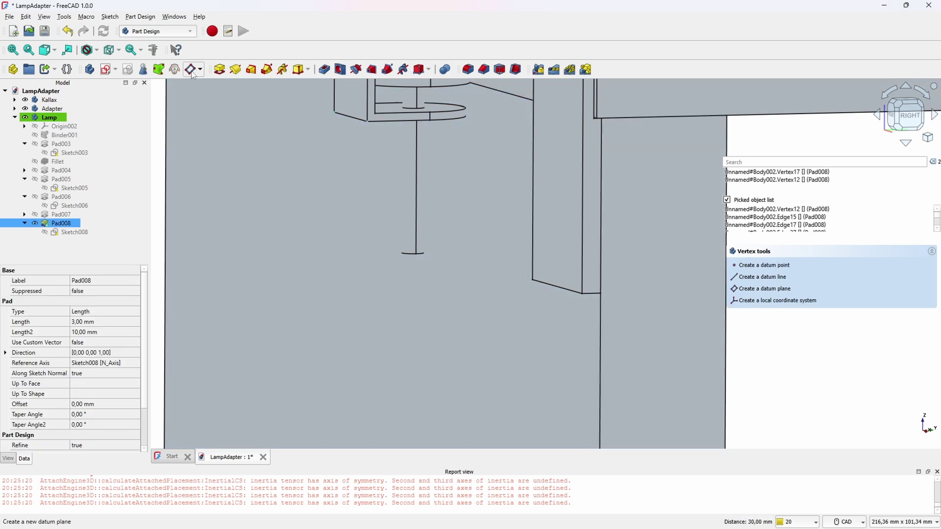
{"action": "left_click", "coordinate": [191, 69]}
{"action": "left_click", "coordinate": [806, 256]}
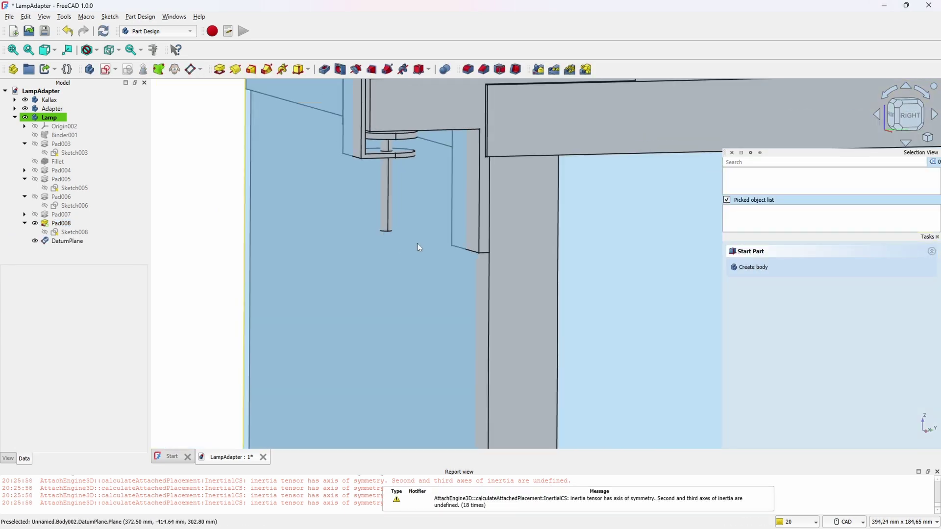
Step: Create a new sketch in the Lamp body on the datum plane through the clamp's centre
{"action": "scroll", "coordinate": [368, 267], "scroll_direction": "down", "scroll_amount": 4}
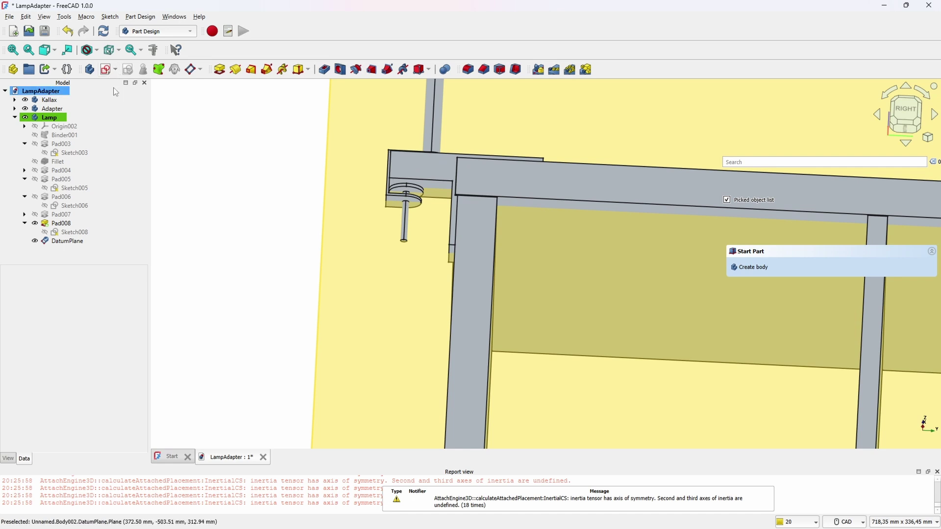
{"action": "left_click", "coordinate": [106, 70]}
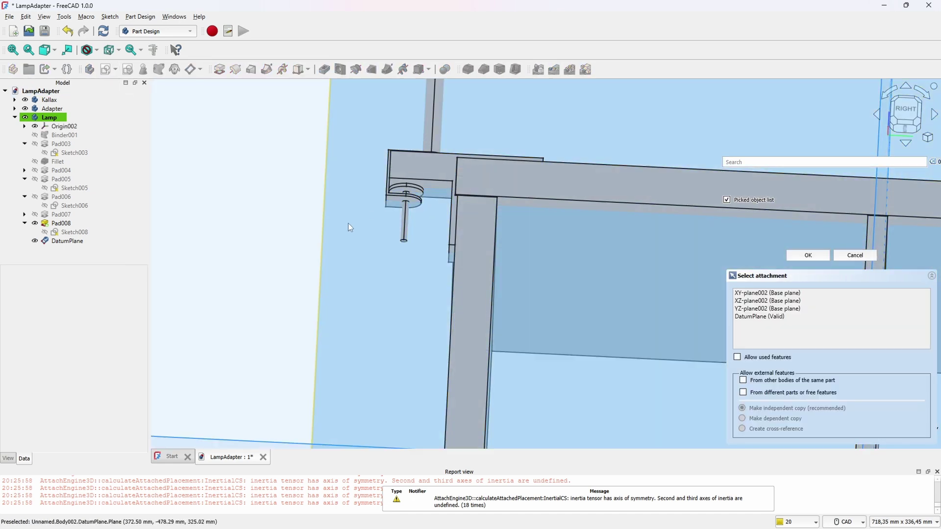
{"action": "left_click", "coordinate": [377, 260]}
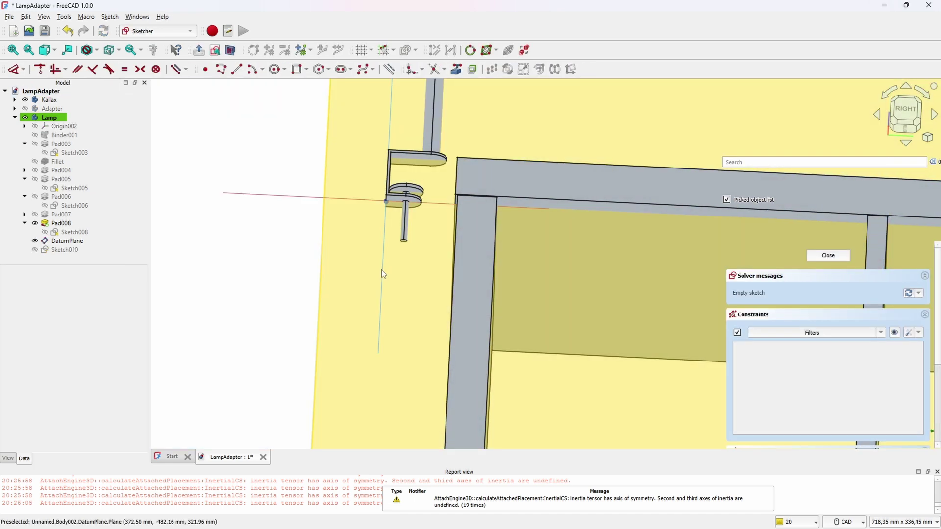
{"action": "scroll", "coordinate": [414, 275], "scroll_direction": "up", "scroll_amount": 7}
{"action": "middle_click_drag", "start_coordinate": [385, 184], "coordinate": [424, 345]}
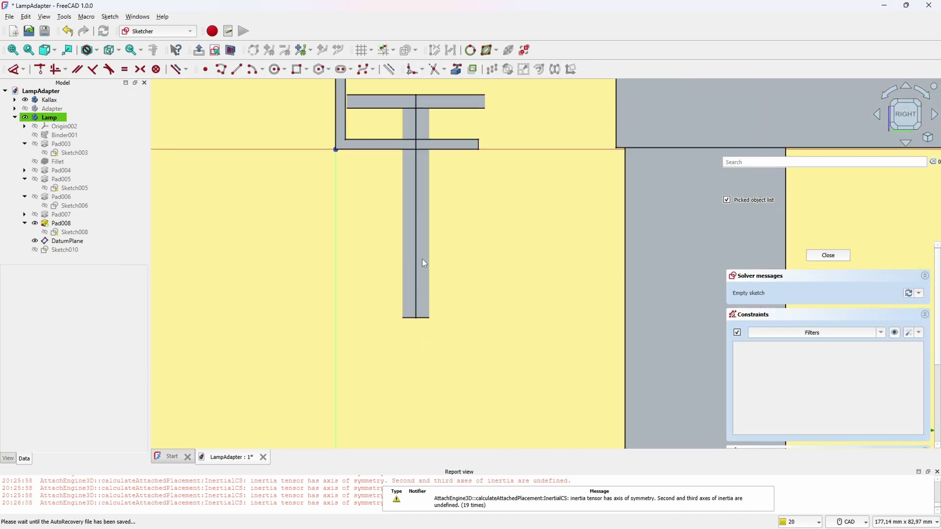
Step: Sketch a horizontal line about 34 mm long below the projected lower edge of the screw and constrain it symmetric about the screw's centre
{"action": "left_click", "coordinate": [456, 69]}
{"action": "scroll", "coordinate": [407, 318], "scroll_direction": "up", "scroll_amount": 3}
{"action": "left_click", "coordinate": [408, 317]}
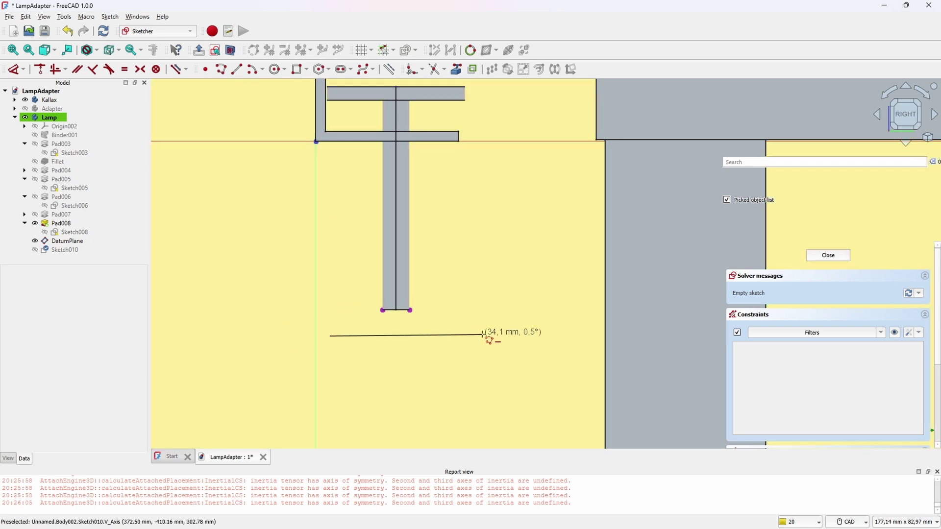
{"action": "left_click", "coordinate": [484, 337]}
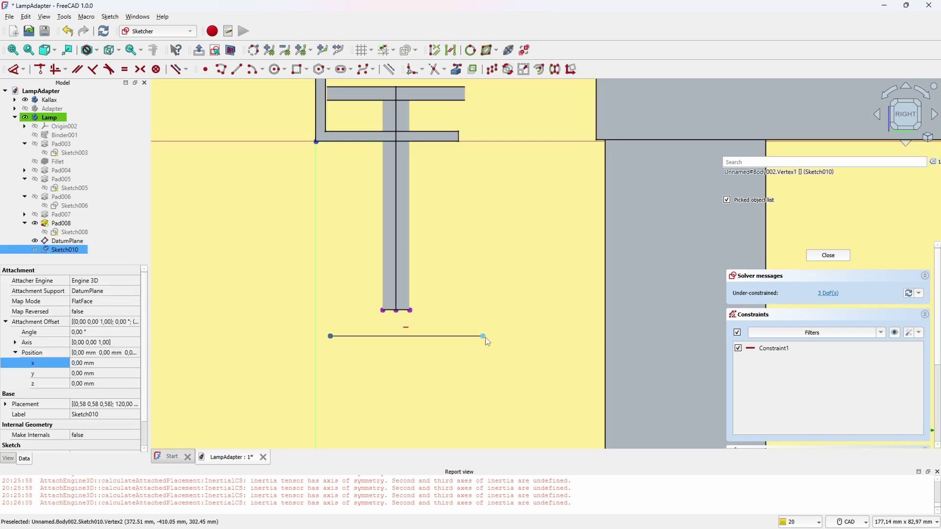
{"action": "left_click", "coordinate": [140, 69]}
{"action": "scroll", "coordinate": [359, 359], "scroll_direction": "up", "scroll_amount": 2}
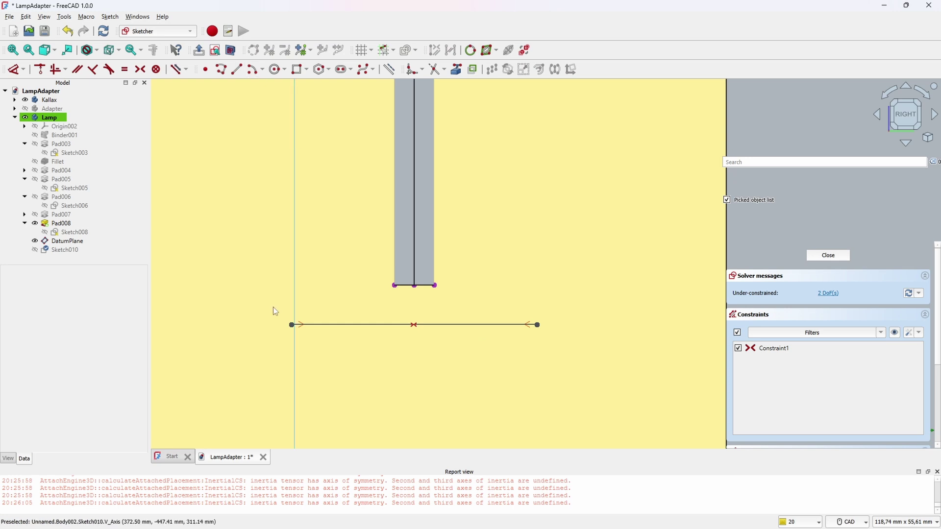
Step: Close the profile with a three-point arc joining the line's ends and peaking just above the screw's lower end, then finish the sketch
{"action": "left_click", "coordinate": [251, 75]}
{"action": "scroll", "coordinate": [395, 357], "scroll_direction": "down", "scroll_amount": 2}
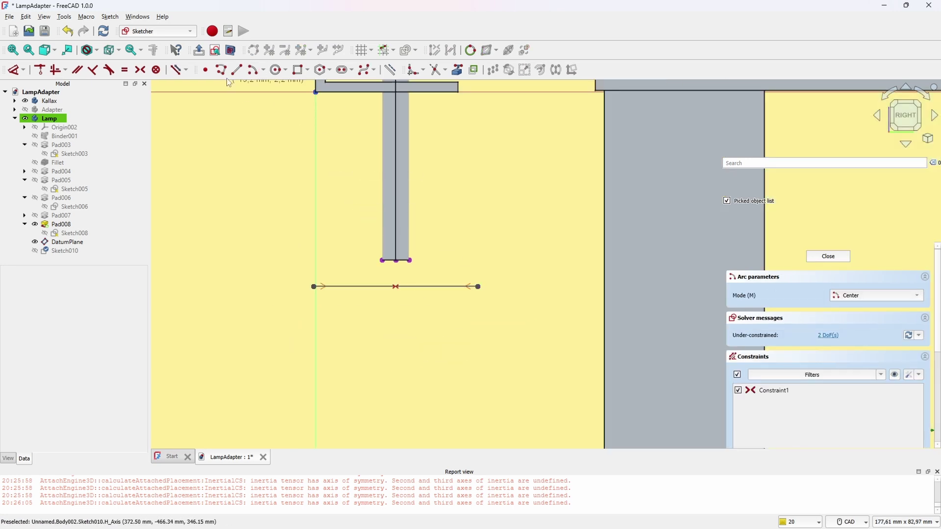
{"action": "left_click", "coordinate": [264, 70]}
{"action": "left_click", "coordinate": [277, 95]}
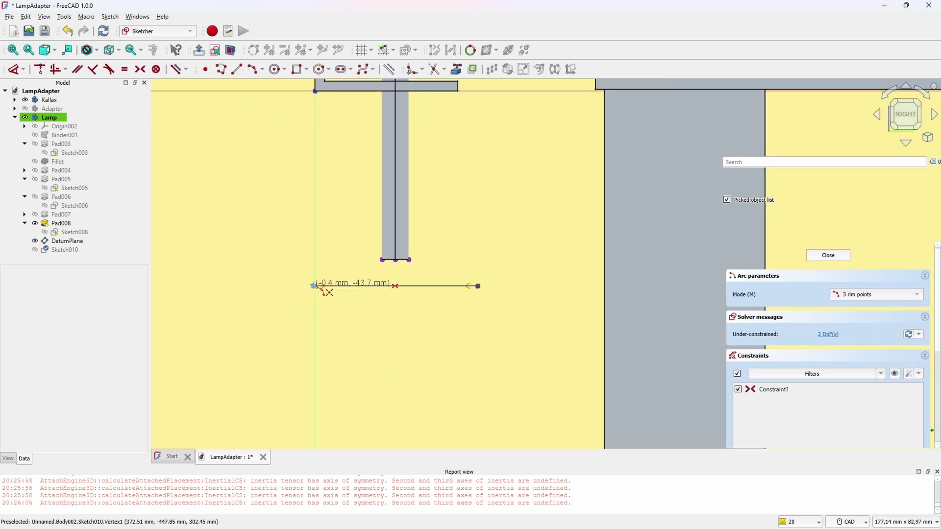
{"action": "left_click", "coordinate": [314, 286]}
{"action": "left_click", "coordinate": [479, 286]}
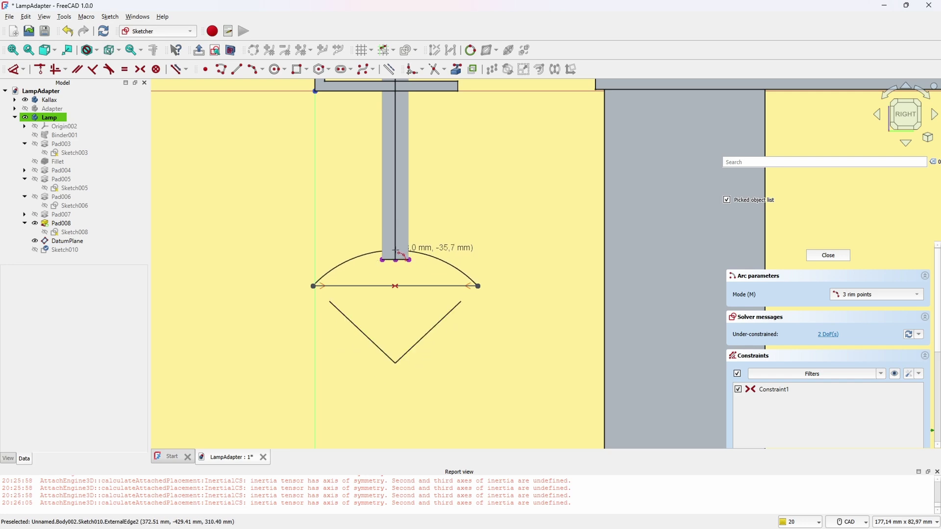
{"action": "key", "text": "Escape"}
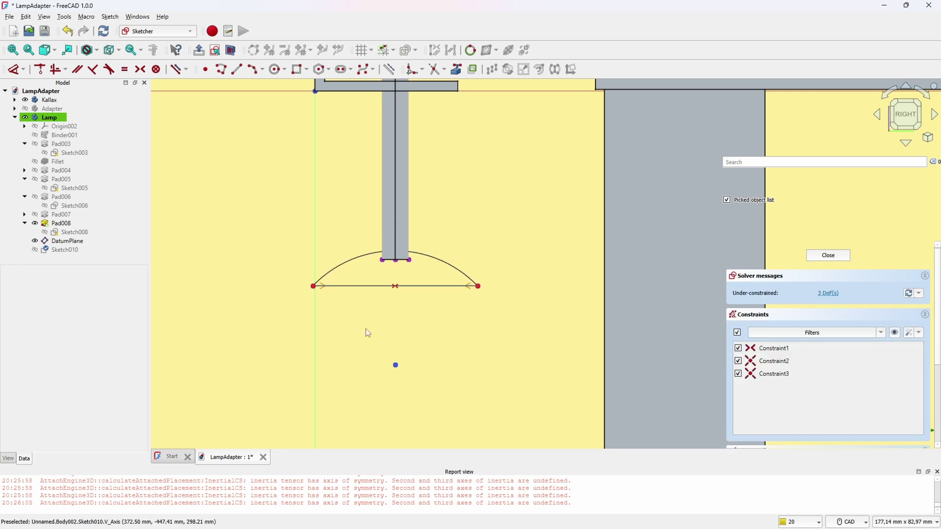
{"action": "left_click", "coordinate": [834, 257]}
Step: Pad the arc-shaped profile 3 mm symmetrically to its sketch plane
{"action": "scroll", "coordinate": [407, 277], "scroll_direction": "up", "scroll_amount": 4}
{"action": "middle_click_drag", "start_coordinate": [410, 279], "coordinate": [499, 313]}
{"action": "left_click", "coordinate": [742, 277]}
{"action": "middle_click_drag", "start_coordinate": [456, 284], "coordinate": [581, 241]}
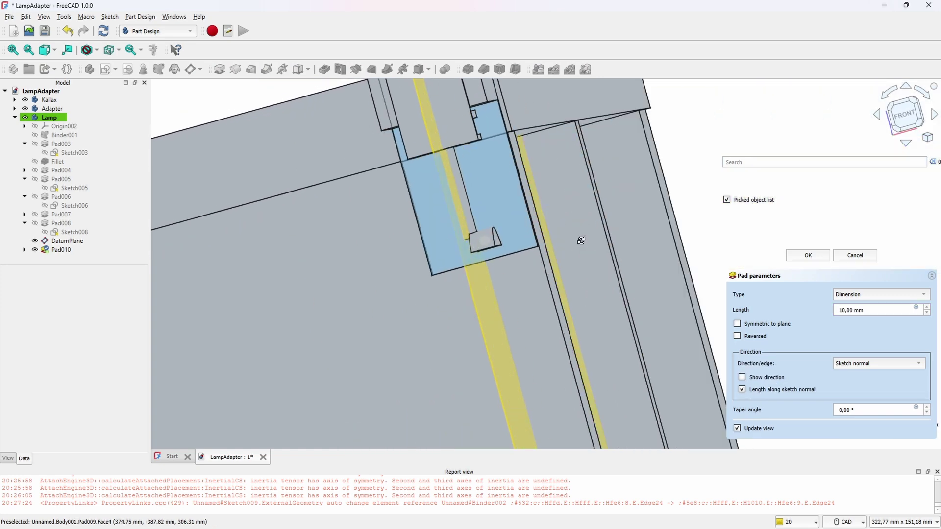
{"action": "left_click", "coordinate": [737, 324]}
{"action": "left_click", "coordinate": [866, 295]}
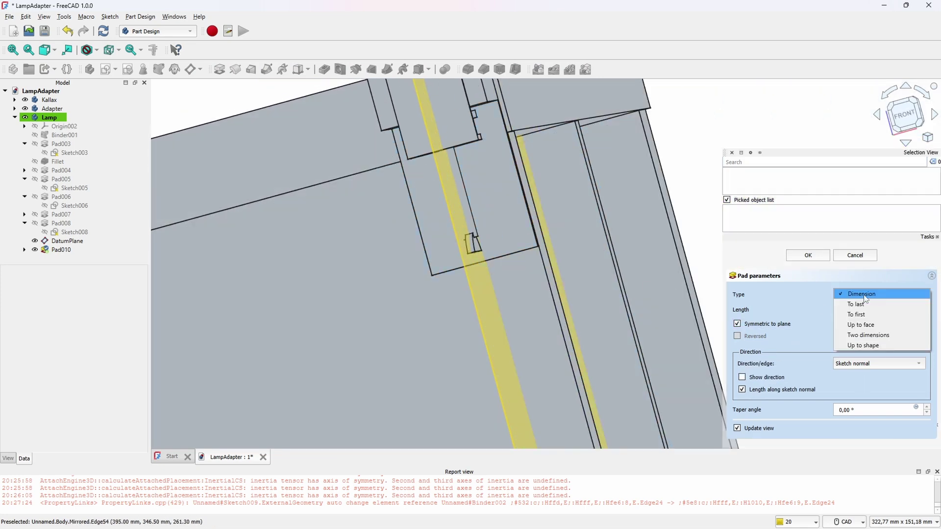
{"action": "left_click", "coordinate": [814, 258]}
Step: Hide the Lamp body's datum plane
{"action": "scroll", "coordinate": [520, 265], "scroll_direction": "up", "scroll_amount": 3}
{"action": "middle_click_drag", "start_coordinate": [502, 264], "coordinate": [498, 235]}
{"action": "left_click", "coordinate": [74, 241]}
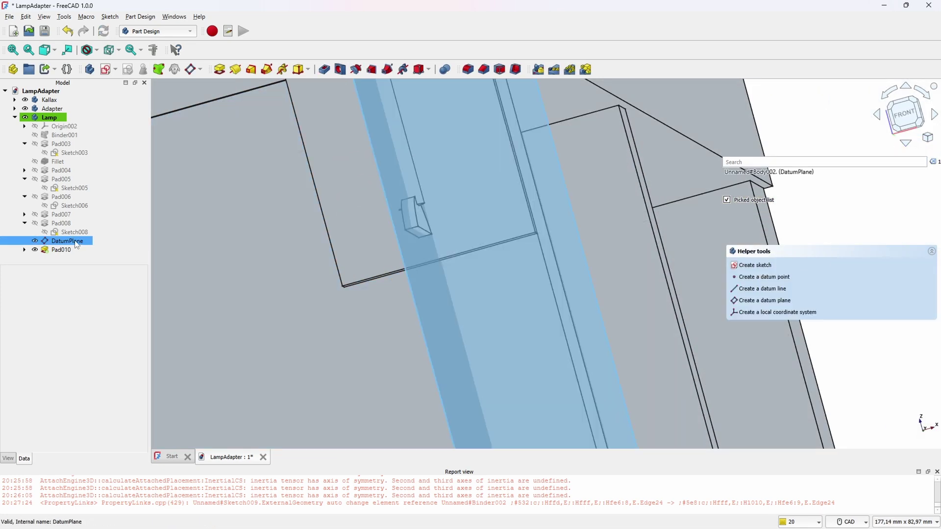
{"action": "key", "text": "space"}
Step: Fillet the two pointed end edges of the screw's arc-shaped handle with a 1 mm radius
{"action": "scroll", "coordinate": [417, 228], "scroll_direction": "up", "scroll_amount": 3}
{"action": "left_click", "coordinate": [398, 226]}
{"action": "scroll", "coordinate": [398, 226], "scroll_direction": "down", "scroll_amount": 4}
{"action": "middle_click_drag", "start_coordinate": [403, 229], "coordinate": [280, 231]}
{"action": "scroll", "coordinate": [441, 211], "scroll_direction": "up", "scroll_amount": 9}
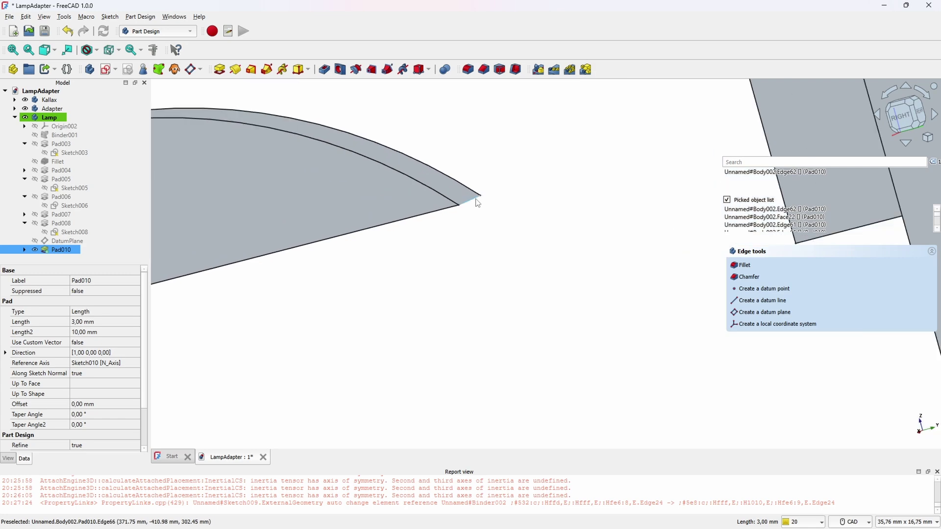
{"action": "left_click", "coordinate": [477, 202], "text": "ctrl"}
{"action": "scroll", "coordinate": [477, 204], "scroll_direction": "down", "scroll_amount": 7}
{"action": "middle_click_drag", "start_coordinate": [403, 292], "coordinate": [520, 284]}
{"action": "left_click", "coordinate": [468, 70]}
{"action": "left_click", "coordinate": [816, 257]}
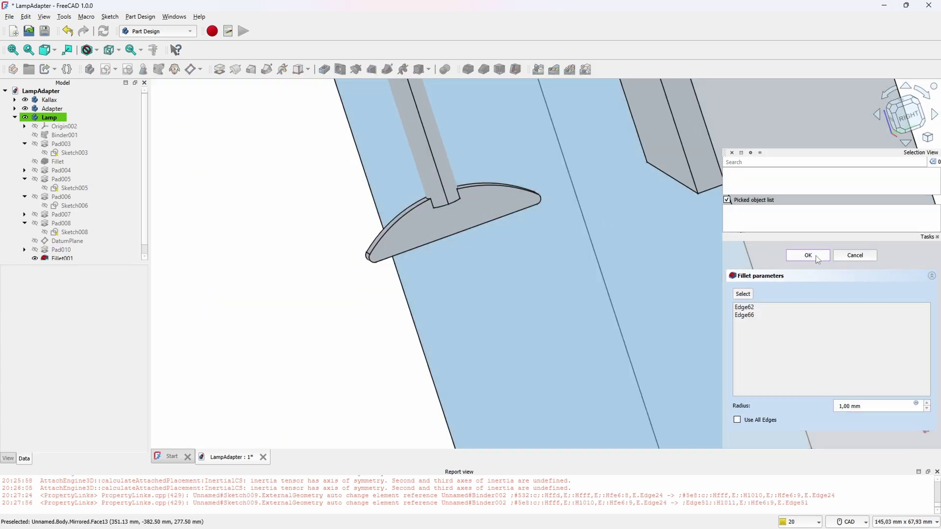
Step: Make the Adapter body the active body
{"action": "scroll", "coordinate": [599, 203], "scroll_direction": "down", "scroll_amount": 6}
{"action": "mouse_move", "coordinate": [550, 231]}
{"action": "middle_mouse_down"}
{"action": "mouse_move", "coordinate": [544, 256]}
{"action": "mouse_move", "coordinate": [557, 242]}
{"action": "mouse_move", "coordinate": [365, 262]}
{"action": "mouse_move", "coordinate": [694, 233]}
{"action": "mouse_move", "coordinate": [462, 242]}
{"action": "mouse_move", "coordinate": [456, 250]}
{"action": "mouse_move", "coordinate": [530, 244]}
{"action": "middle_mouse_up"}
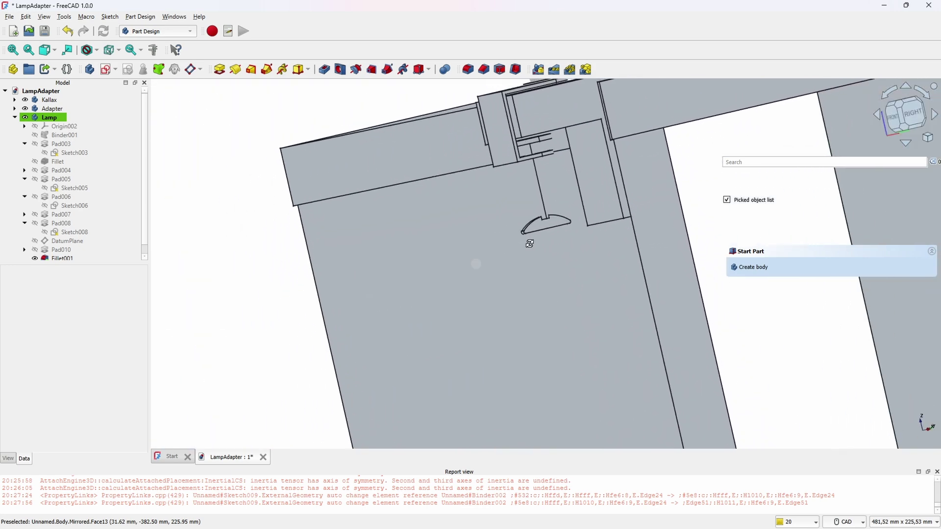
{"action": "left_click", "coordinate": [578, 222]}
{"action": "scroll", "coordinate": [564, 231], "scroll_direction": "up", "scroll_amount": 5}
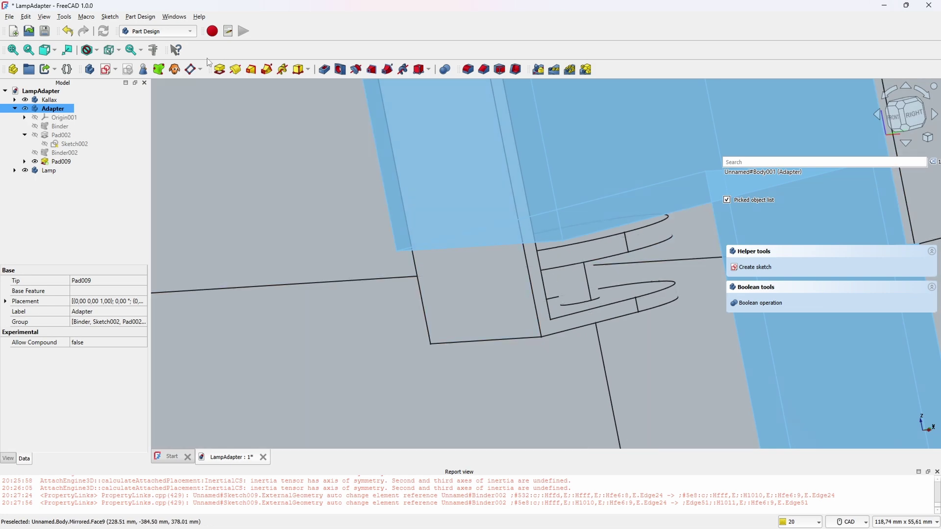
{"action": "middle_click_drag", "start_coordinate": [264, 296], "coordinate": [254, 281]}
{"action": "scroll", "coordinate": [331, 255], "scroll_direction": "down", "scroll_amount": 3}
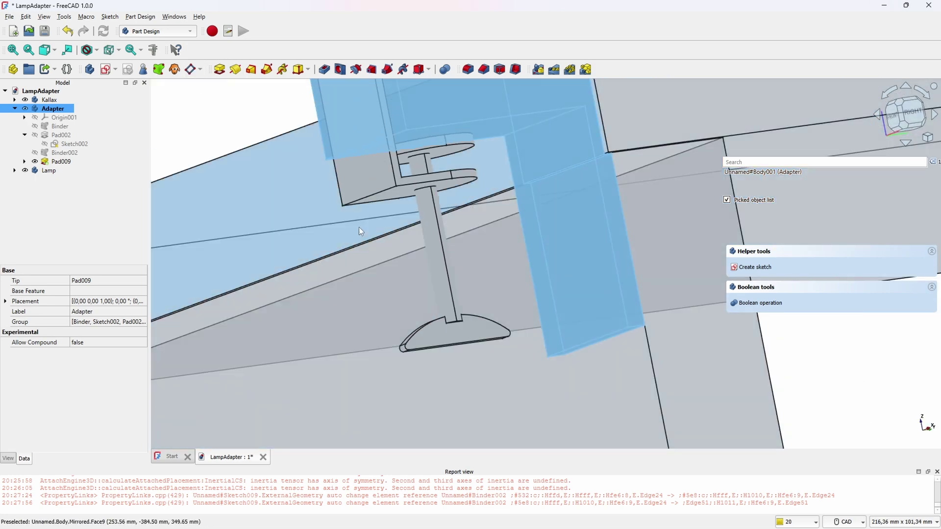
Step: Create a datum plane in the Adapter body midway between two opposite lower corners across the adapter's width, and hide the plane
{"action": "left_click", "coordinate": [408, 132]}
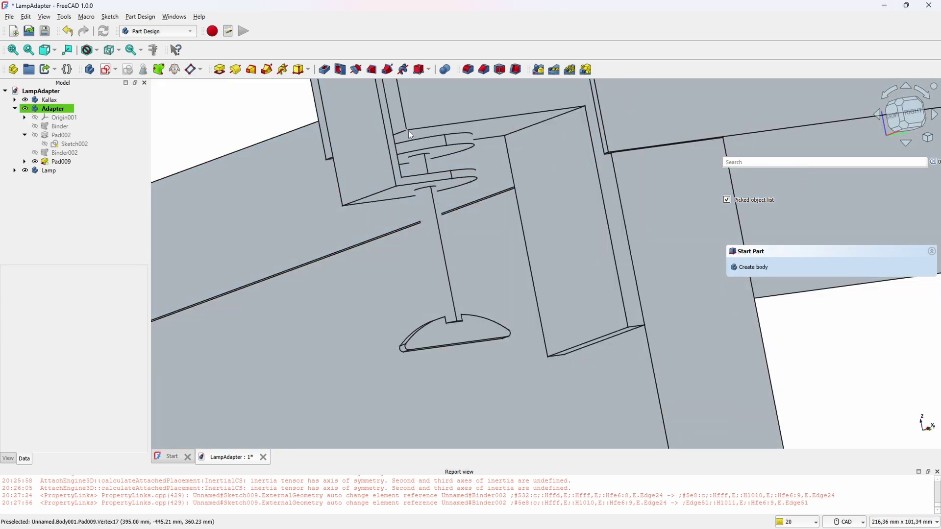
{"action": "left_click", "coordinate": [326, 160], "text": "ctrl"}
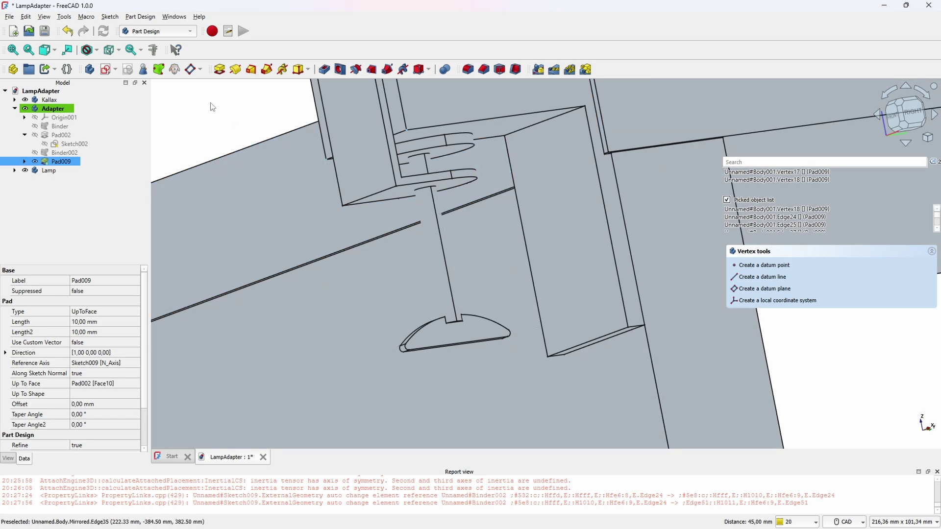
{"action": "left_click", "coordinate": [192, 71]}
{"action": "scroll", "coordinate": [217, 155], "scroll_direction": "down", "scroll_amount": 3}
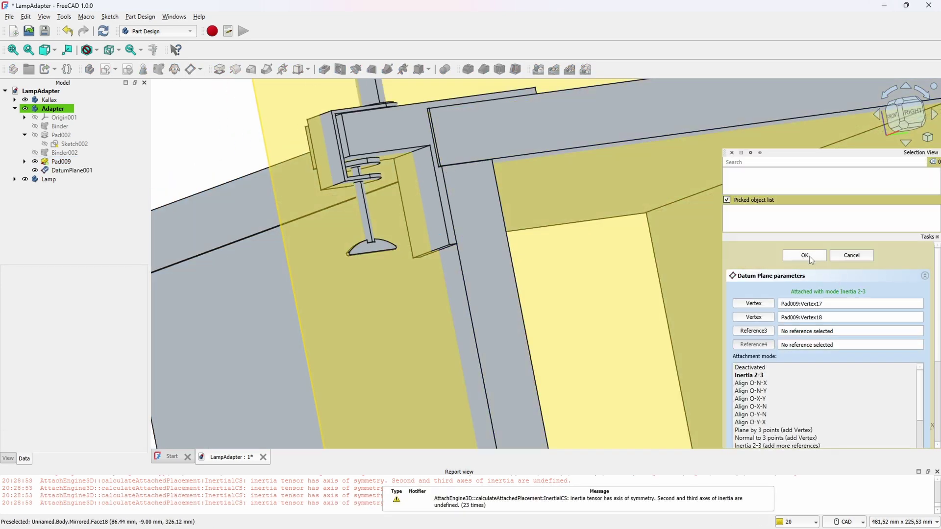
{"action": "left_click", "coordinate": [804, 255]}
{"action": "left_click", "coordinate": [43, 172]}
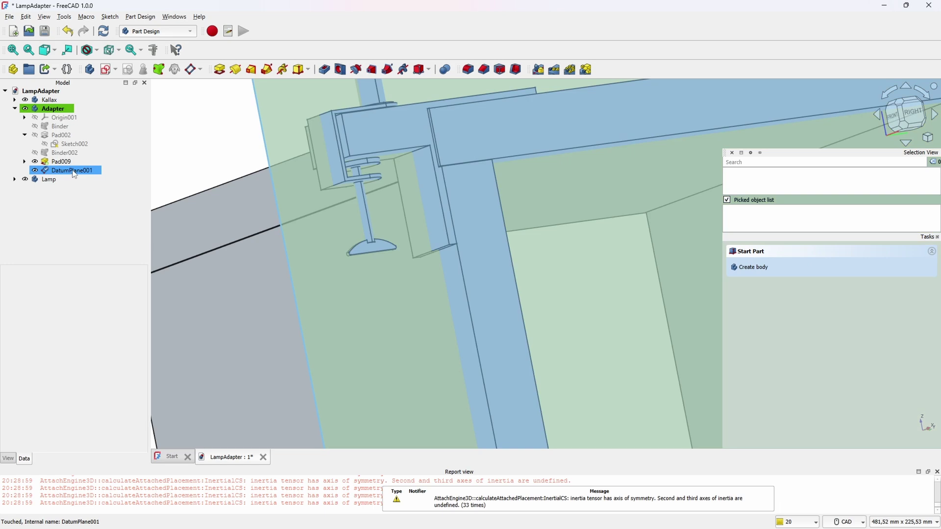
{"action": "left_click", "coordinate": [84, 172]}
{"action": "key", "text": "space"}
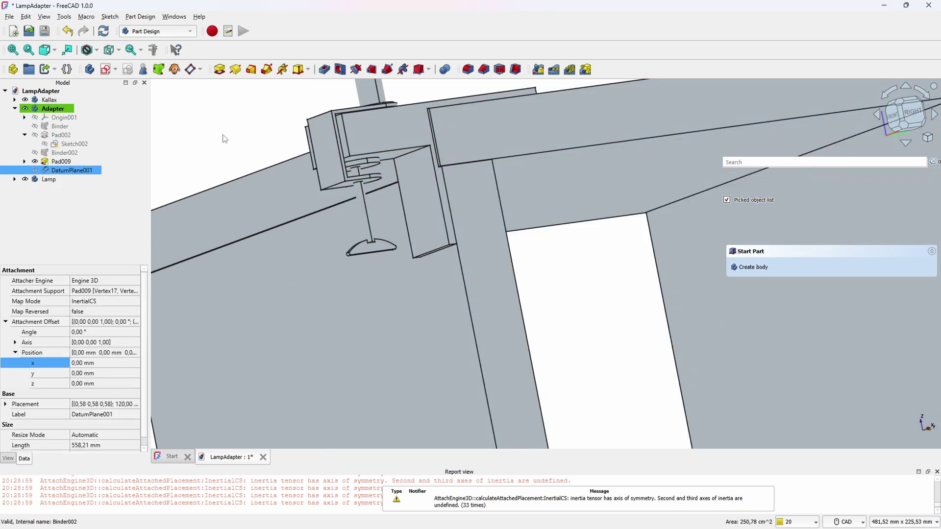
Step: Create a new sketch on the side face of the adapter, next to the lamp clamp
{"action": "left_click", "coordinate": [225, 139]}
{"action": "mouse_move", "coordinate": [225, 139]}
{"action": "middle_mouse_down"}
{"action": "mouse_move", "coordinate": [230, 196]}
{"action": "mouse_move", "coordinate": [294, 242]}
{"action": "middle_mouse_up"}
{"action": "middle_click_drag", "start_coordinate": [345, 303], "coordinate": [268, 378]}
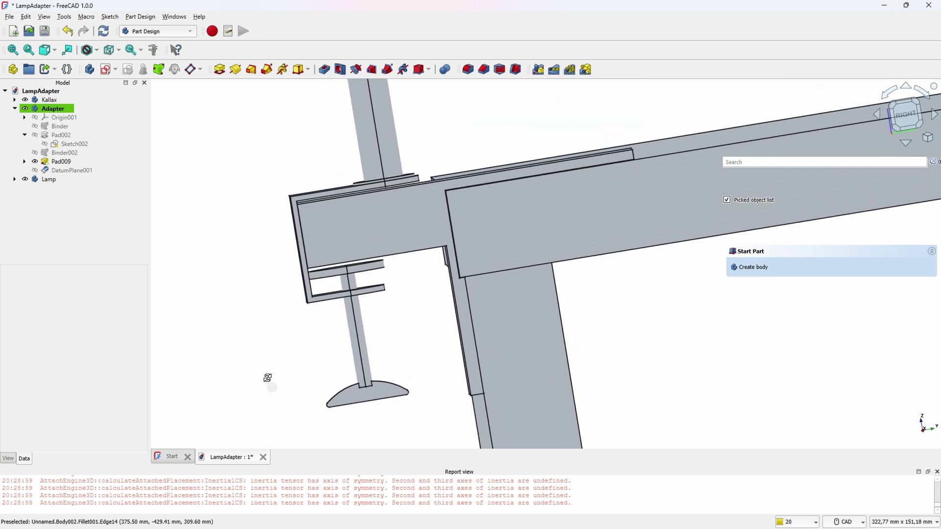
{"action": "left_click", "coordinate": [329, 227]}
{"action": "left_click", "coordinate": [106, 70]}
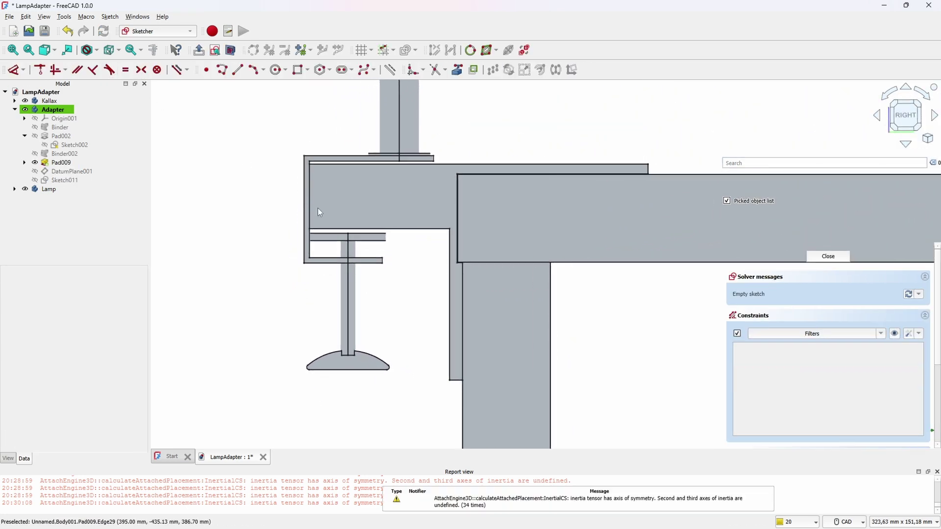
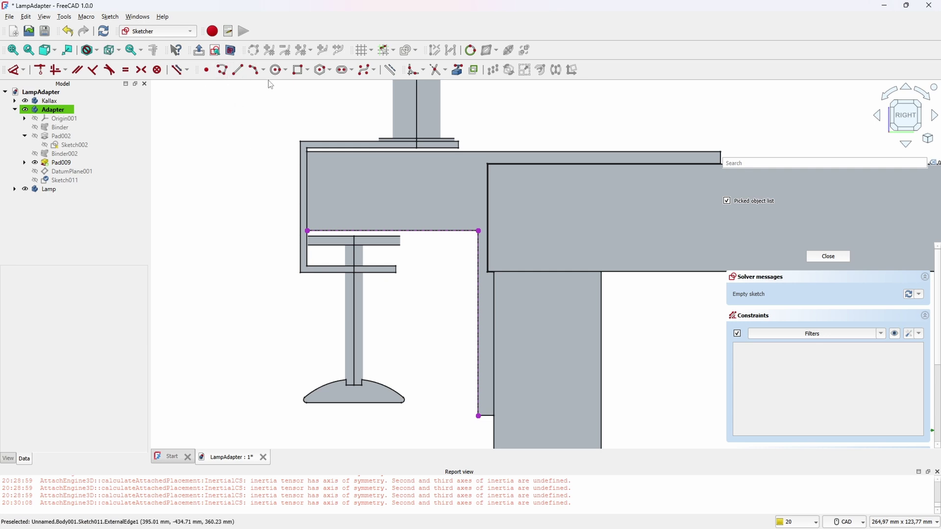
Step: Draw a closed polyline triangle along the projected underside and vertical leg edges of the adapter, joining their far ends diagonally, and finish the sketch
{"action": "left_click", "coordinate": [236, 72]}
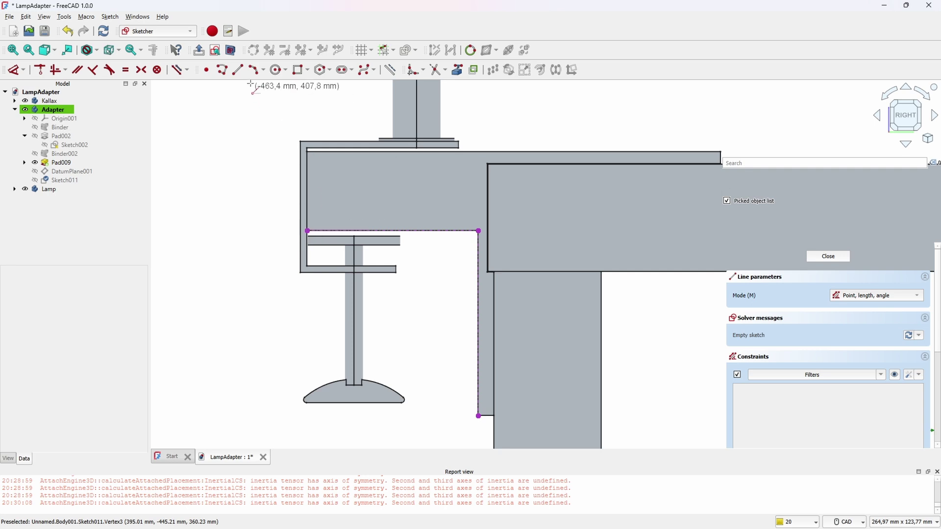
{"action": "left_click", "coordinate": [223, 71]}
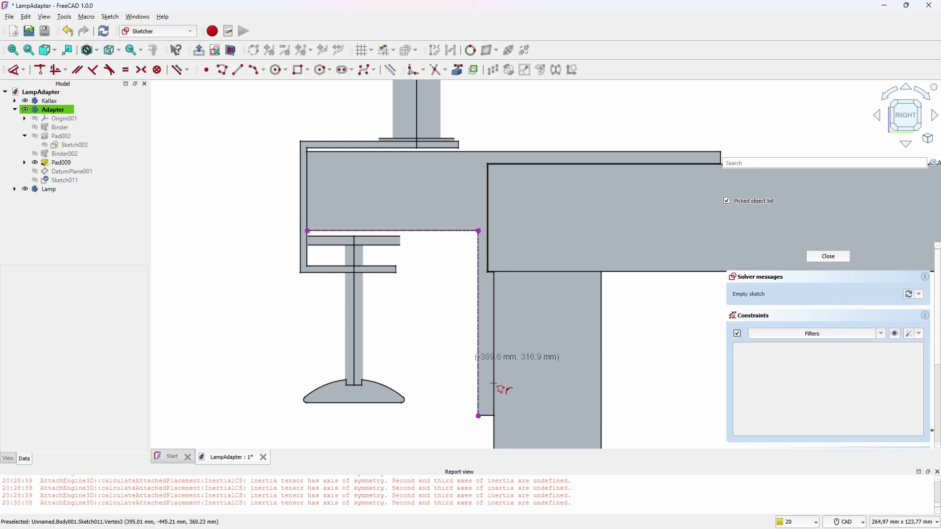
{"action": "left_click", "coordinate": [479, 231]}
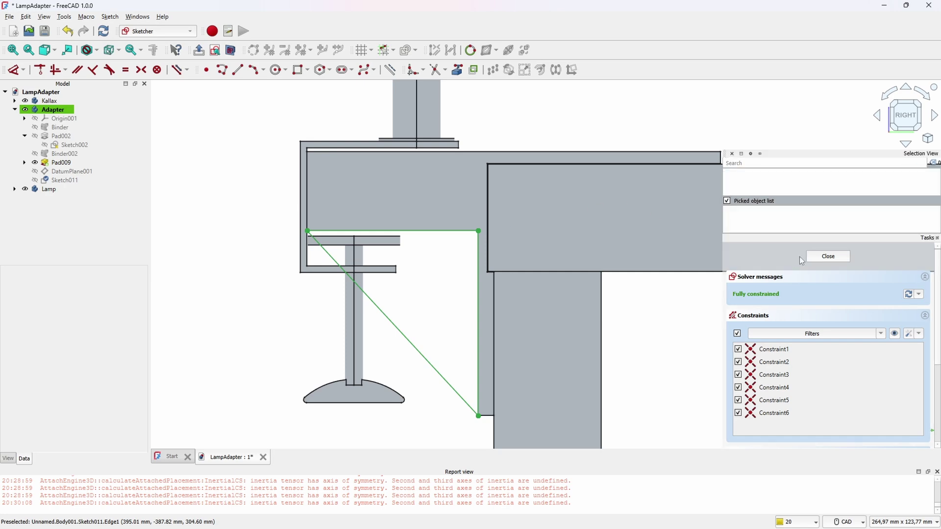
{"action": "left_click", "coordinate": [824, 257]}
Step: Pad the triangular sketch 3 mm in the reversed direction to form a support rib on the adapter
{"action": "scroll", "coordinate": [362, 343], "scroll_direction": "down", "scroll_amount": 2}
{"action": "mouse_move", "coordinate": [270, 336]}
{"action": "middle_mouse_down"}
{"action": "mouse_move", "coordinate": [375, 302]}
{"action": "mouse_move", "coordinate": [297, 244]}
{"action": "mouse_move", "coordinate": [410, 323]}
{"action": "middle_mouse_up"}
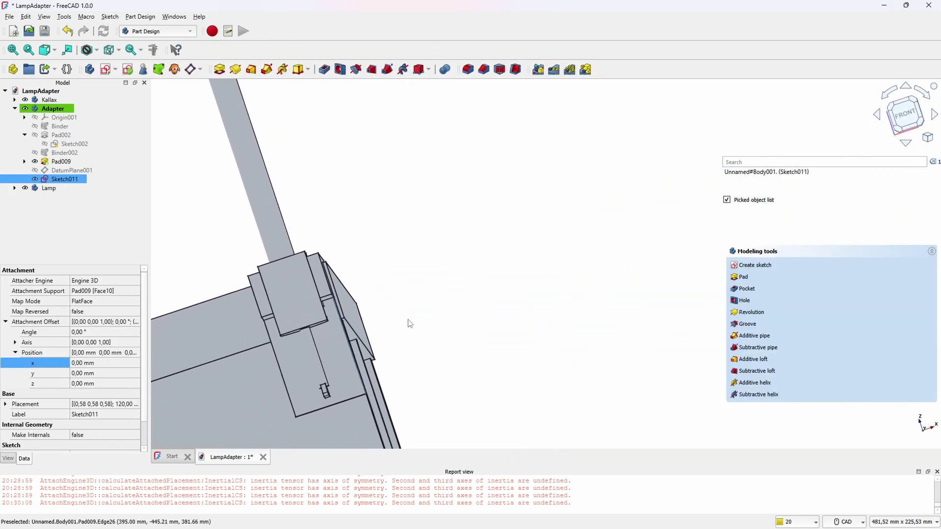
{"action": "left_click", "coordinate": [221, 74]}
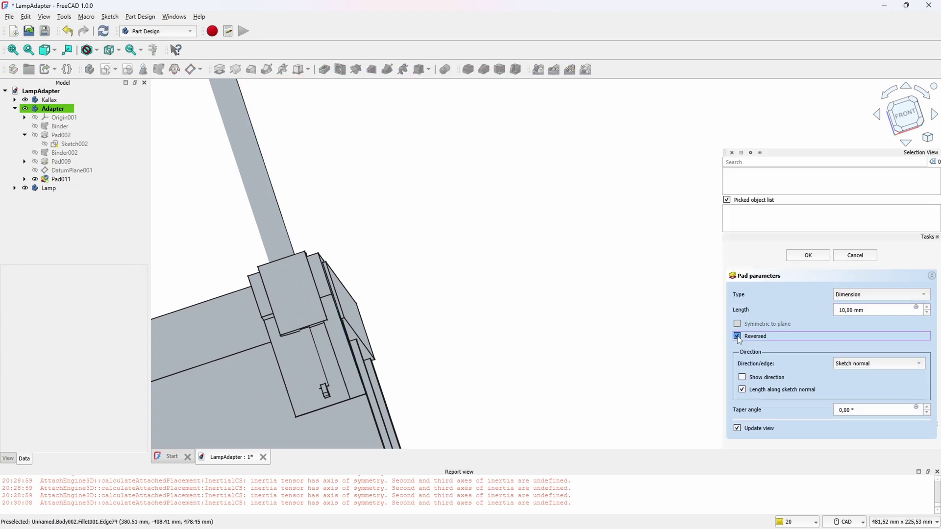
{"action": "scroll", "coordinate": [389, 361], "scroll_direction": "up", "scroll_amount": 1}
{"action": "middle_click_drag", "start_coordinate": [432, 336], "coordinate": [404, 348]}
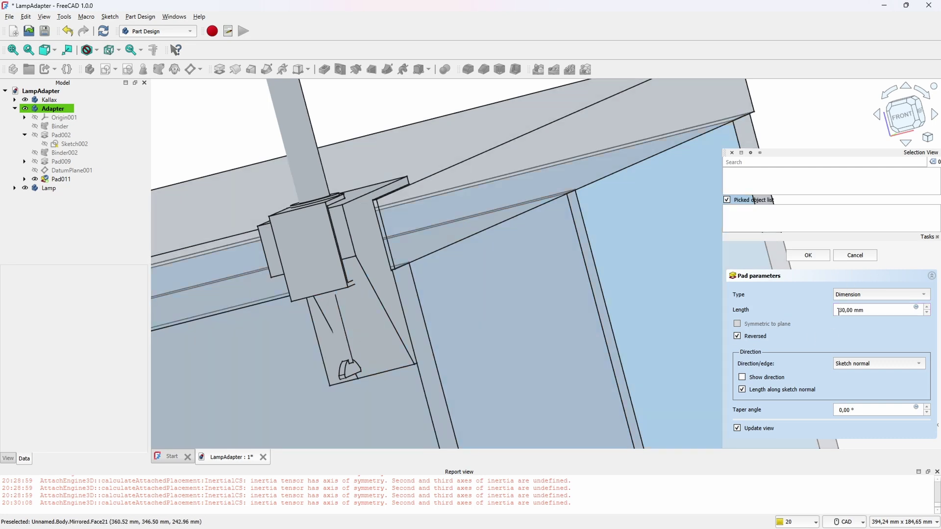
{"action": "key", "text": "Return"}
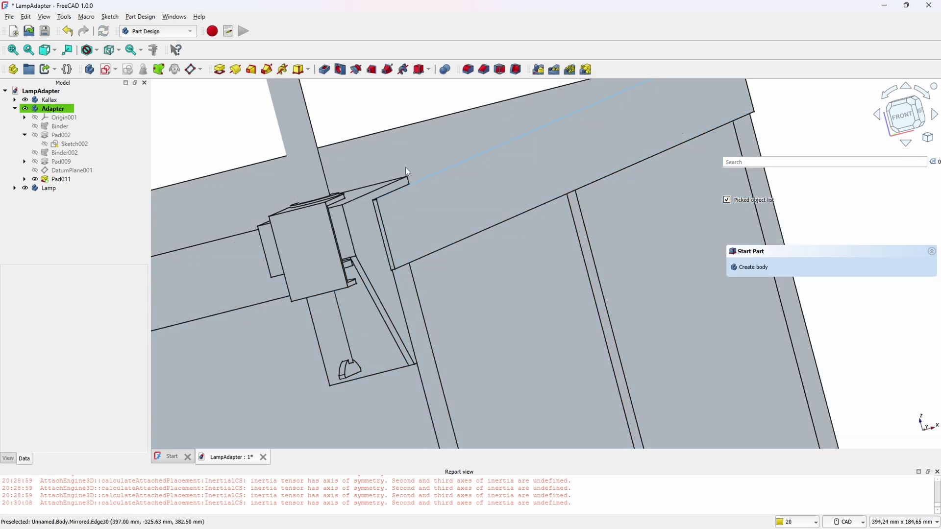
Step: Mirror the triangular support rib Pad011 about the adapter's mid datum plane DatumPlane001, and hide the plane
{"action": "middle_click_drag", "start_coordinate": [405, 167], "coordinate": [606, 286]}
{"action": "left_click", "coordinate": [61, 179]}
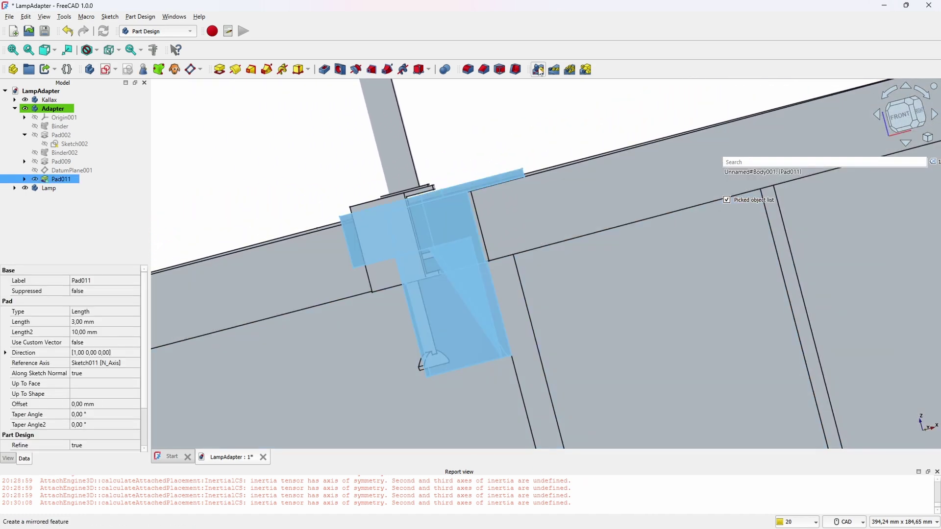
{"action": "left_click", "coordinate": [59, 170]}
{"action": "key", "text": "space"}
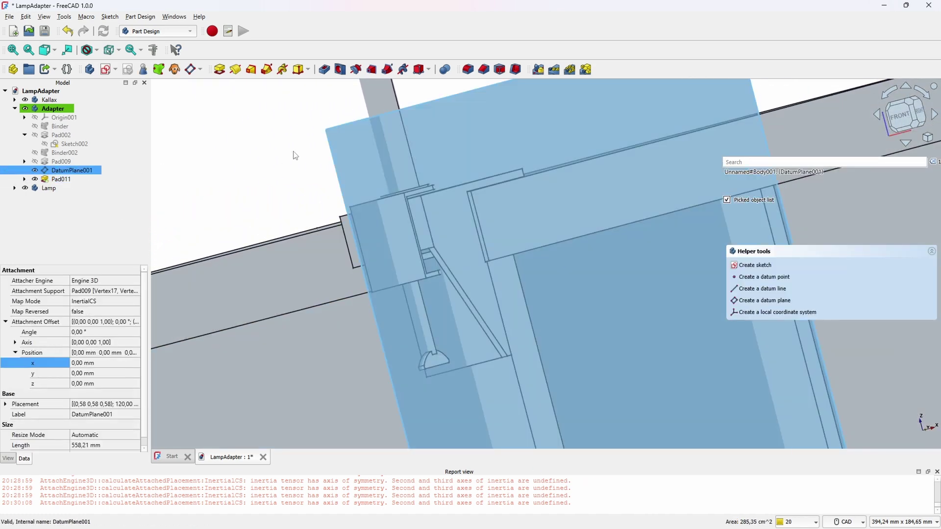
{"action": "left_click", "coordinate": [76, 179]}
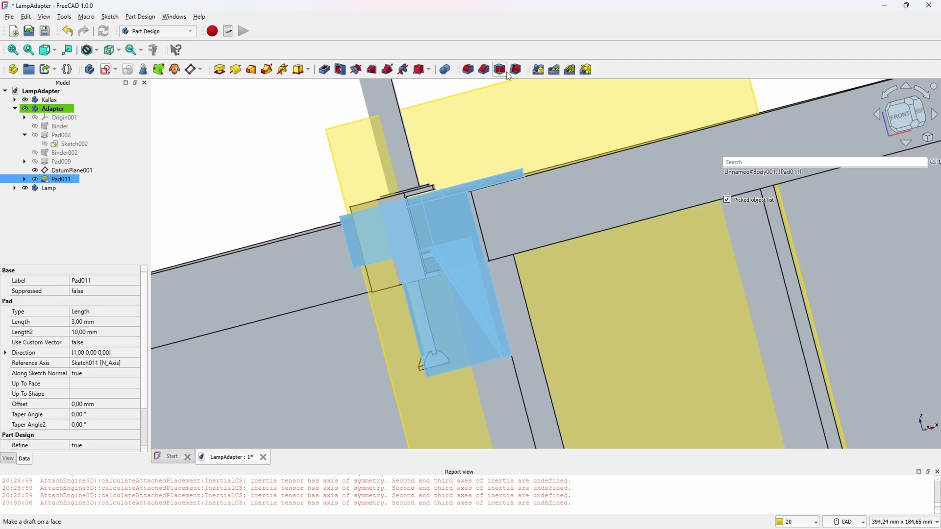
{"action": "left_click", "coordinate": [538, 70]}
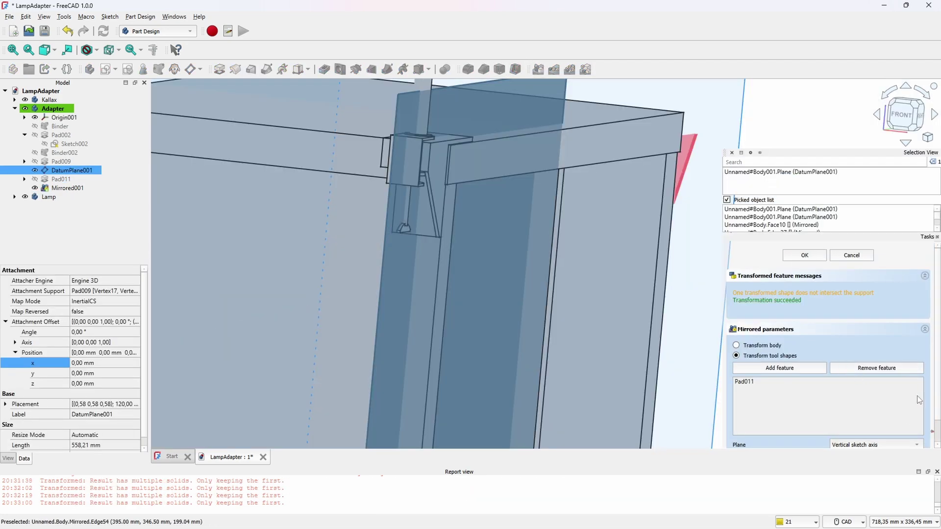
{"action": "scroll", "coordinate": [918, 399], "scroll_direction": "down", "scroll_amount": 2}
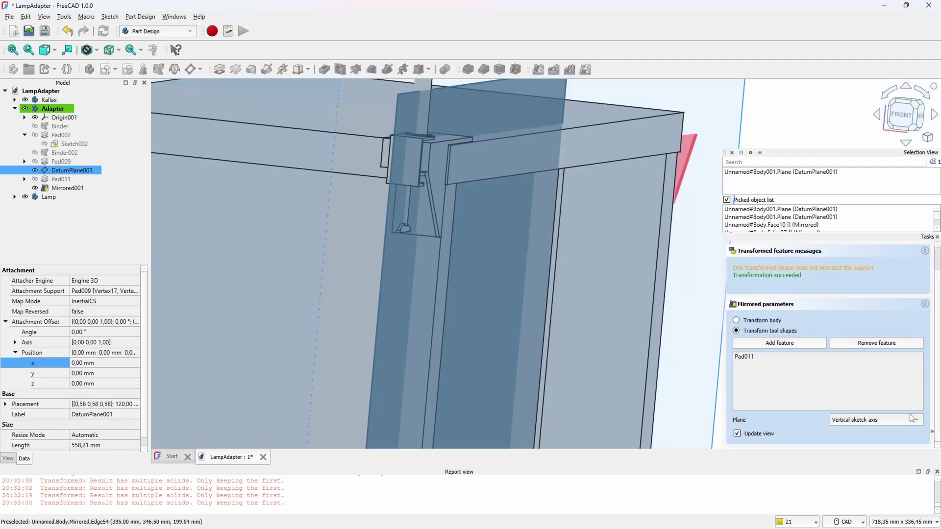
{"action": "left_click", "coordinate": [877, 419]}
{"action": "left_click", "coordinate": [885, 472]}
{"action": "left_click", "coordinate": [513, 102]}
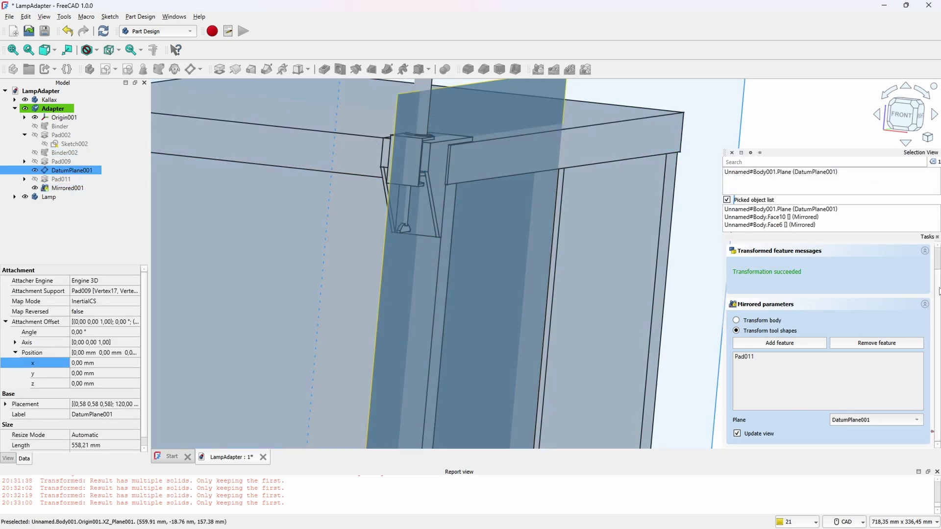
{"action": "scroll", "coordinate": [830, 259], "scroll_direction": "up", "scroll_amount": 2}
{"action": "left_click", "coordinate": [800, 254]}
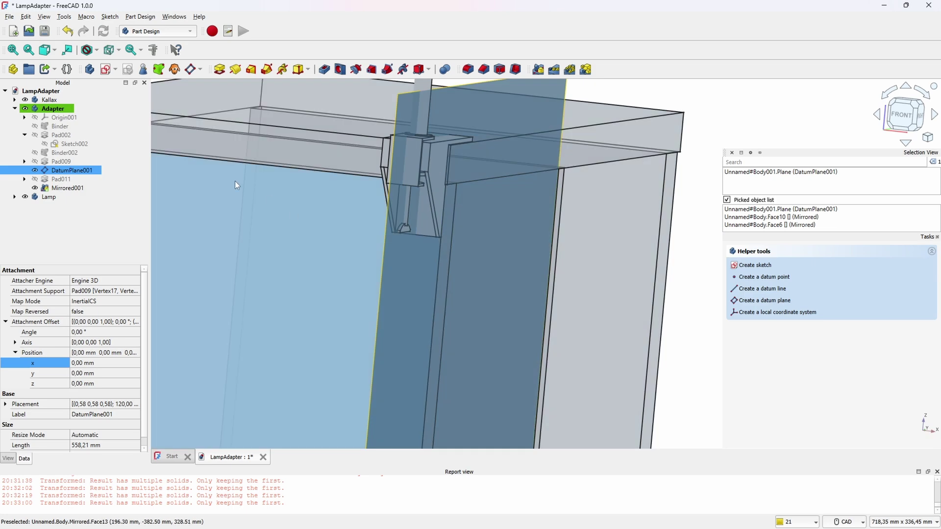
{"action": "key", "text": "space"}
Step: Set the z attachment offset of the adapter's base sketch, Sketch002, to 4 mm
{"action": "middle_click_drag", "start_coordinate": [325, 239], "coordinate": [257, 130]}
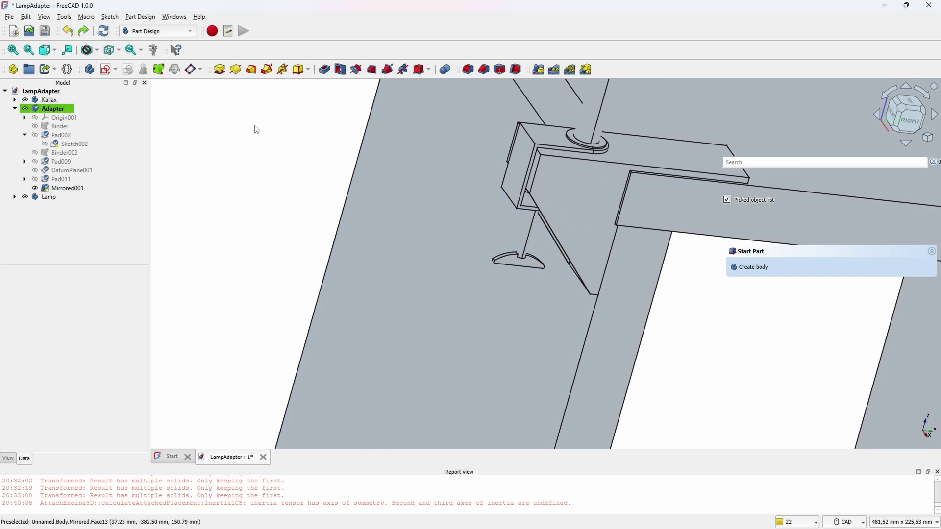
{"action": "left_click", "coordinate": [72, 144]}
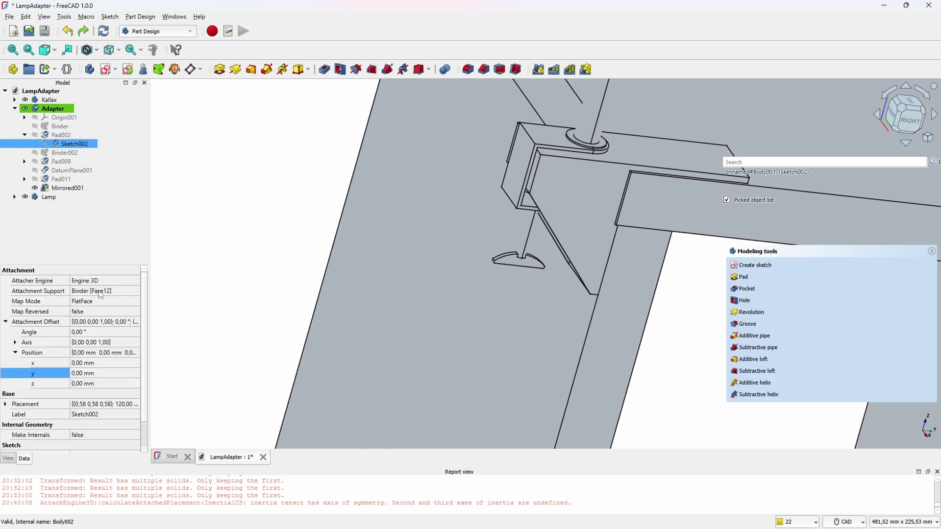
{"action": "left_click", "coordinate": [116, 373]}
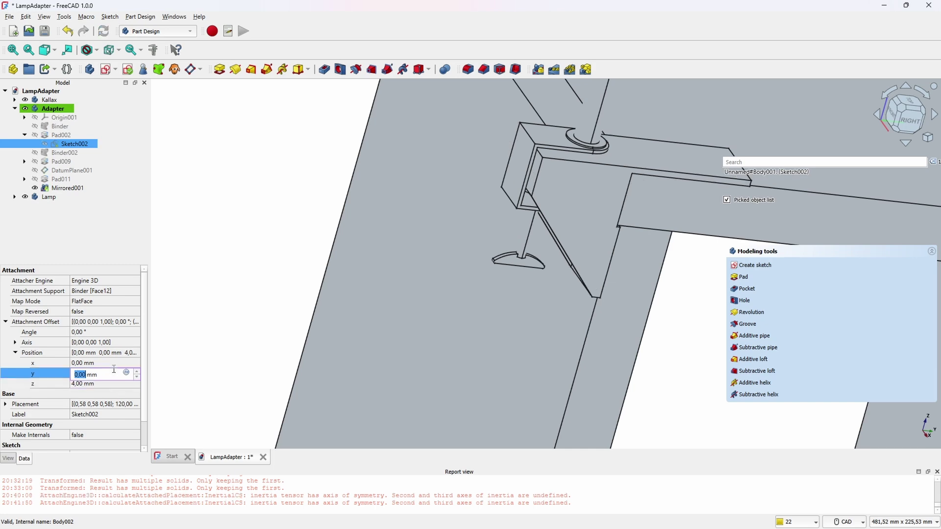
Step: Create a sketch on the adapter's side face and project its inner profile edges along the shelf top and leg as external geometry
{"action": "middle_click_drag", "start_coordinate": [483, 201], "coordinate": [429, 265]}
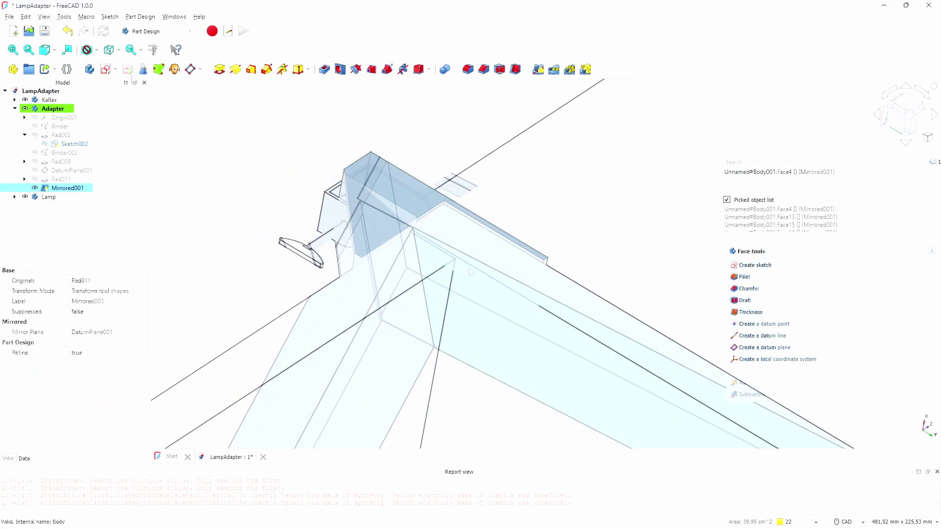
{"action": "left_click", "coordinate": [105, 69]}
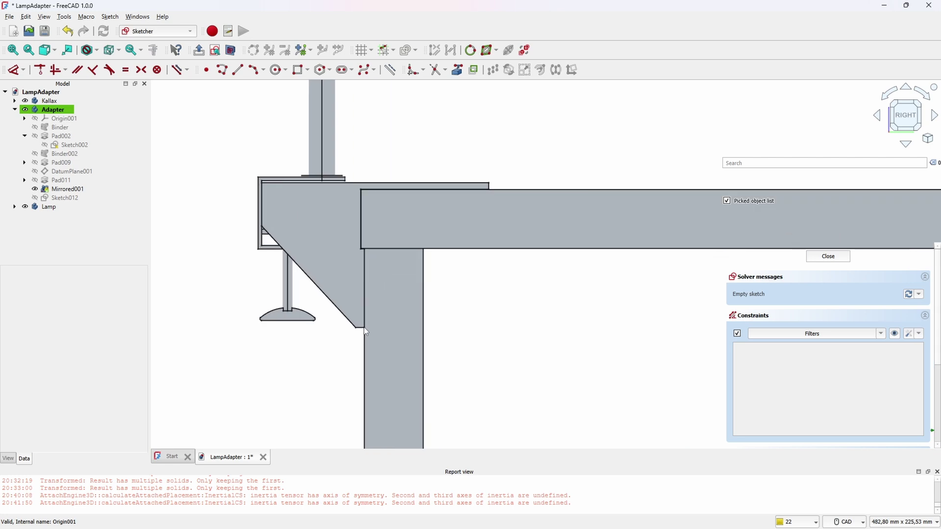
{"action": "scroll", "coordinate": [357, 249], "scroll_direction": "up", "scroll_amount": 10}
{"action": "scroll", "coordinate": [352, 198], "scroll_direction": "down", "scroll_amount": 8}
{"action": "left_click", "coordinate": [457, 70]}
{"action": "scroll", "coordinate": [435, 163], "scroll_direction": "up", "scroll_amount": 8}
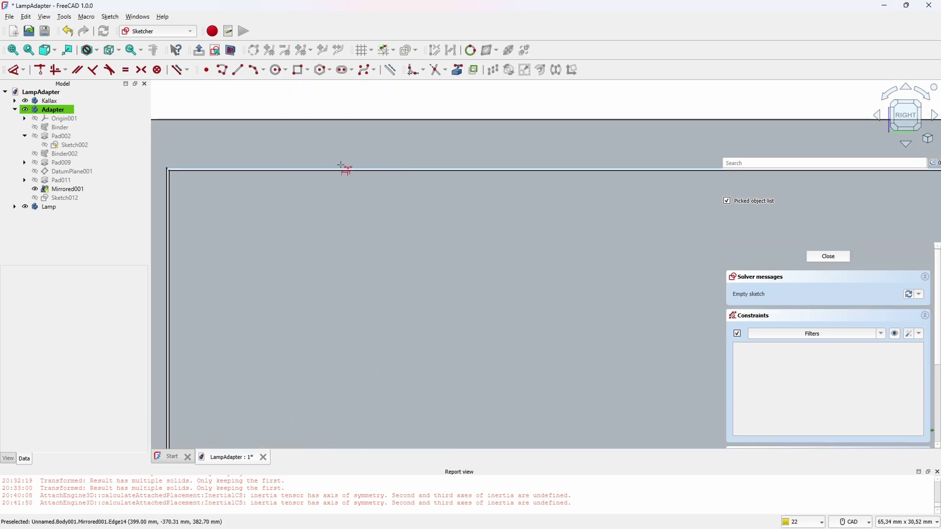
{"action": "left_click", "coordinate": [341, 166]}
{"action": "scroll", "coordinate": [338, 167], "scroll_direction": "down", "scroll_amount": 6}
{"action": "scroll", "coordinate": [287, 194], "scroll_direction": "up", "scroll_amount": 6}
{"action": "left_click", "coordinate": [311, 189]}
{"action": "scroll", "coordinate": [375, 266], "scroll_direction": "down", "scroll_amount": 7}
{"action": "scroll", "coordinate": [366, 358], "scroll_direction": "up", "scroll_amount": 11}
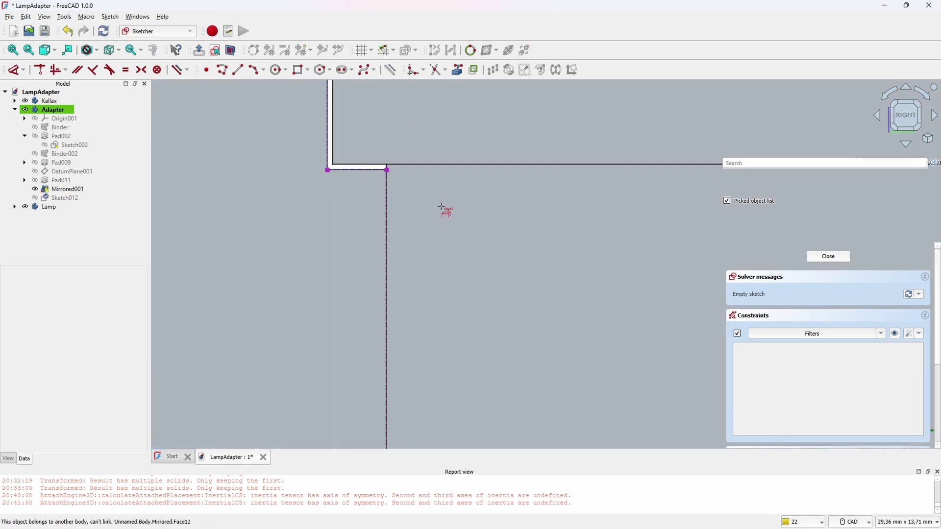
{"action": "scroll", "coordinate": [441, 206], "scroll_direction": "down", "scroll_amount": 12}
Step: Trace the projected inner edges with a polyline, from the top plate's far end around the shelf corner down to the leg's lower point
{"action": "left_click", "coordinate": [237, 71]}
{"action": "left_click", "coordinate": [222, 70]}
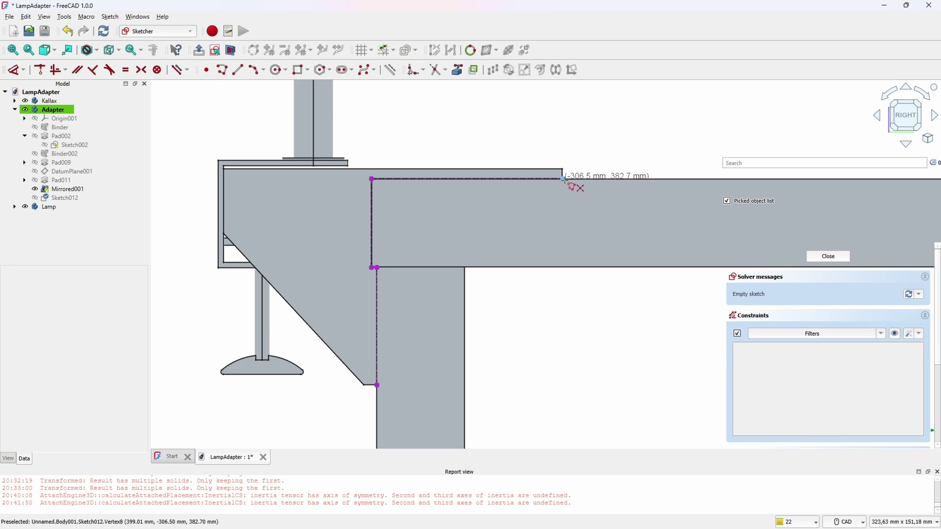
{"action": "left_click", "coordinate": [564, 180]}
{"action": "scroll", "coordinate": [371, 180], "scroll_direction": "up", "scroll_amount": 13}
{"action": "left_click", "coordinate": [397, 169]}
{"action": "scroll", "coordinate": [427, 277], "scroll_direction": "down", "scroll_amount": 4}
{"action": "scroll", "coordinate": [378, 235], "scroll_direction": "down", "scroll_amount": 4}
{"action": "scroll", "coordinate": [364, 290], "scroll_direction": "up", "scroll_amount": 7}
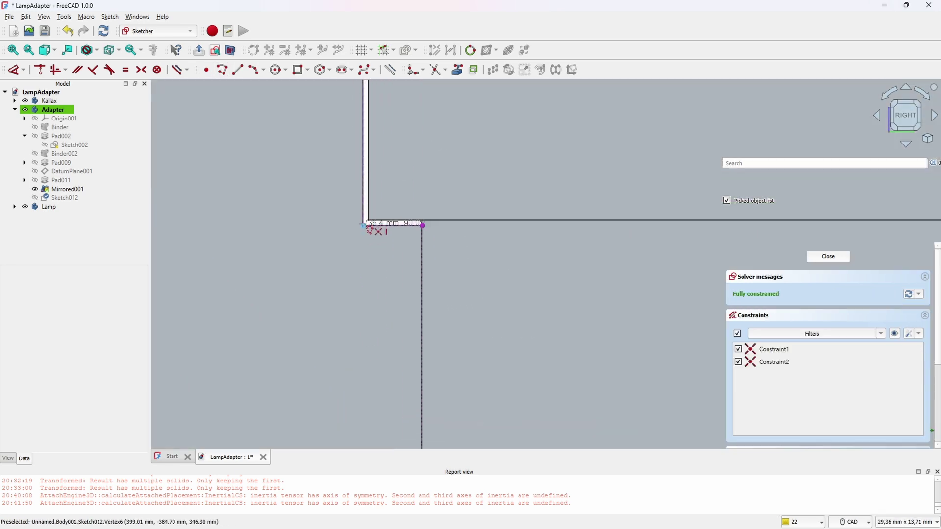
{"action": "left_click", "coordinate": [364, 226]}
{"action": "left_click", "coordinate": [422, 226]}
{"action": "scroll", "coordinate": [423, 229], "scroll_direction": "down", "scroll_amount": 8}
{"action": "scroll", "coordinate": [432, 304], "scroll_direction": "up", "scroll_amount": 5}
{"action": "scroll", "coordinate": [365, 147], "scroll_direction": "down", "scroll_amount": 4}
{"action": "scroll", "coordinate": [349, 251], "scroll_direction": "up", "scroll_amount": 7}
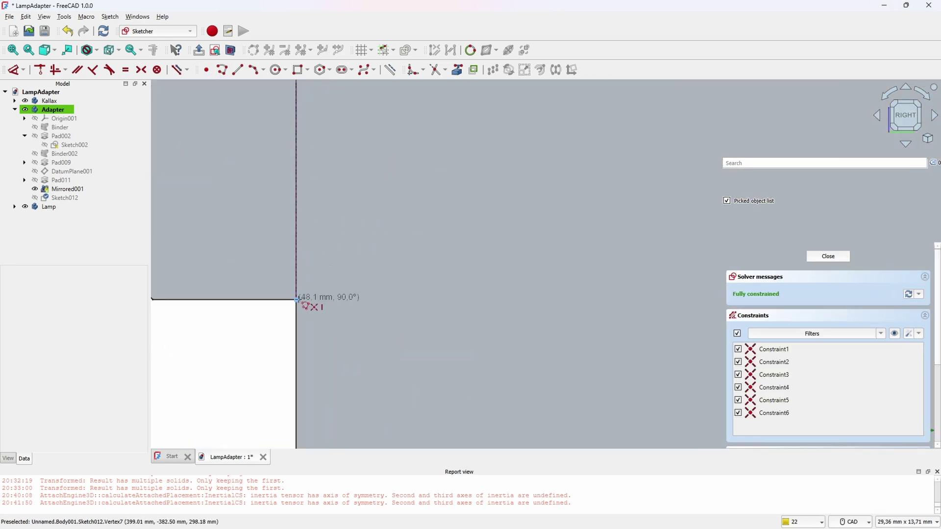
{"action": "left_click", "coordinate": [297, 299]}
Step: Complete the polyline as a closed L-shaped outline across the leg, up its inner side, along beneath the shelf top and back to its start
{"action": "scroll", "coordinate": [573, 242], "scroll_direction": "down", "scroll_amount": 3}
{"action": "scroll", "coordinate": [447, 257], "scroll_direction": "up", "scroll_amount": 5}
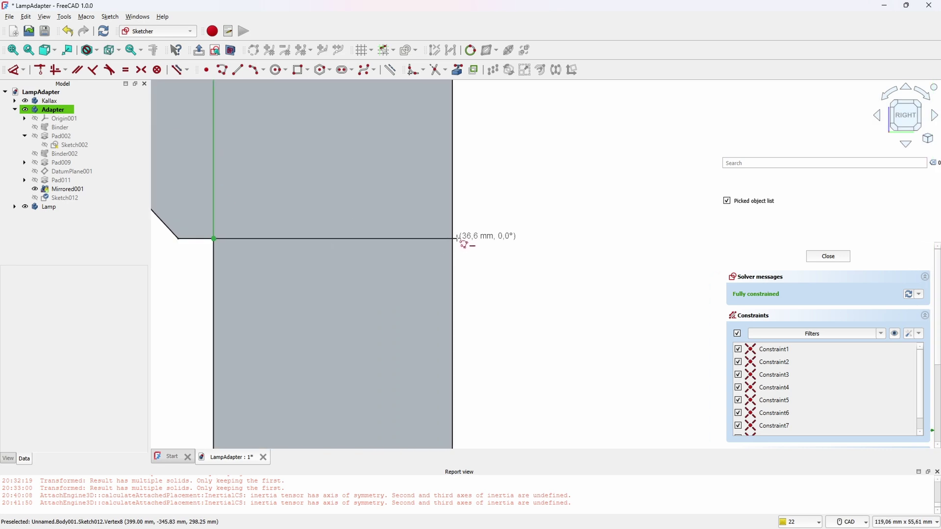
{"action": "left_click", "coordinate": [482, 239]}
{"action": "scroll", "coordinate": [461, 265], "scroll_direction": "down", "scroll_amount": 3}
{"action": "scroll", "coordinate": [445, 236], "scroll_direction": "up", "scroll_amount": 4}
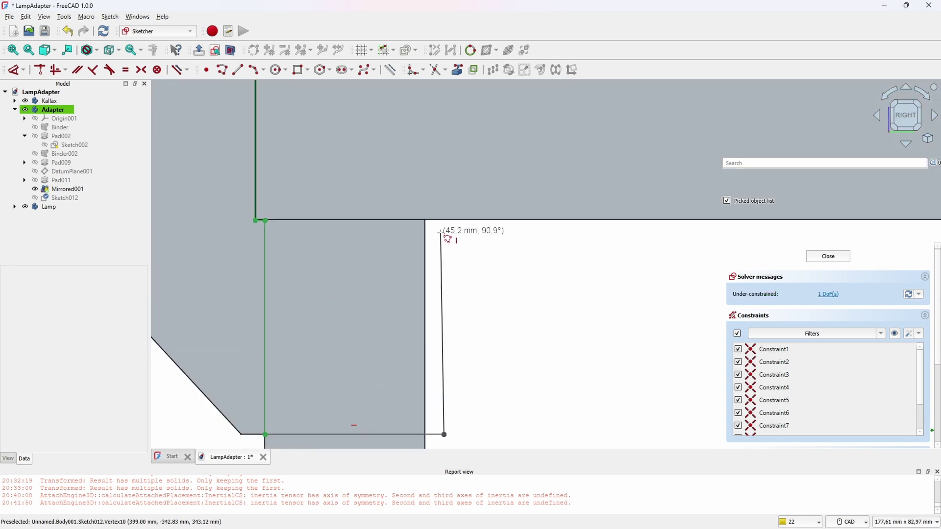
{"action": "left_click", "coordinate": [445, 242]}
{"action": "scroll", "coordinate": [529, 242], "scroll_direction": "down", "scroll_amount": 4}
{"action": "scroll", "coordinate": [583, 243], "scroll_direction": "up", "scroll_amount": 2}
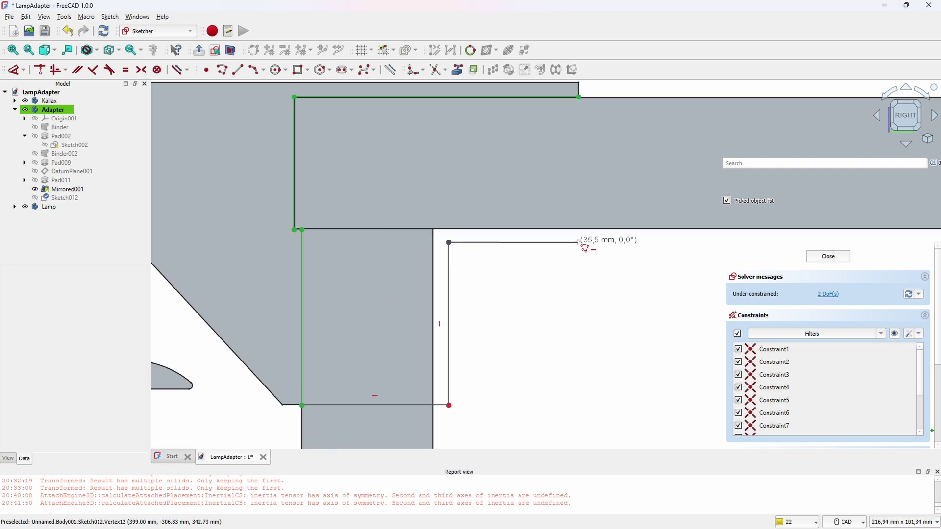
{"action": "left_click", "coordinate": [580, 242]}
{"action": "scroll", "coordinate": [453, 245], "scroll_direction": "up", "scroll_amount": 5}
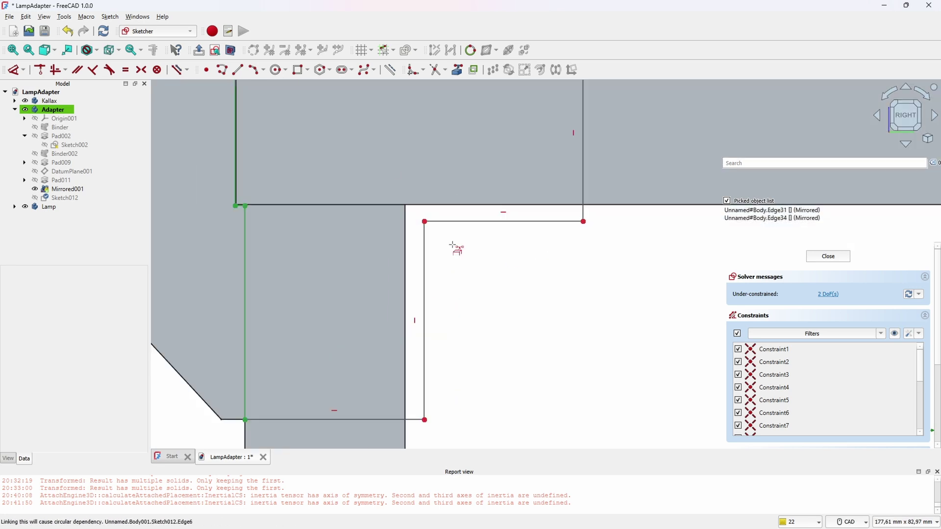
{"action": "key", "text": "Escape"}
Step: Constrain the L-profile's inner corner horizontally level with the projected corner at the top of the leg
{"action": "middle_click_drag", "start_coordinate": [647, 266], "coordinate": [485, 250]}
{"action": "scroll", "coordinate": [503, 245], "scroll_direction": "up", "scroll_amount": 2}
{"action": "scroll", "coordinate": [503, 245], "scroll_direction": "down", "scroll_amount": 1}
{"action": "left_click", "coordinate": [557, 231]}
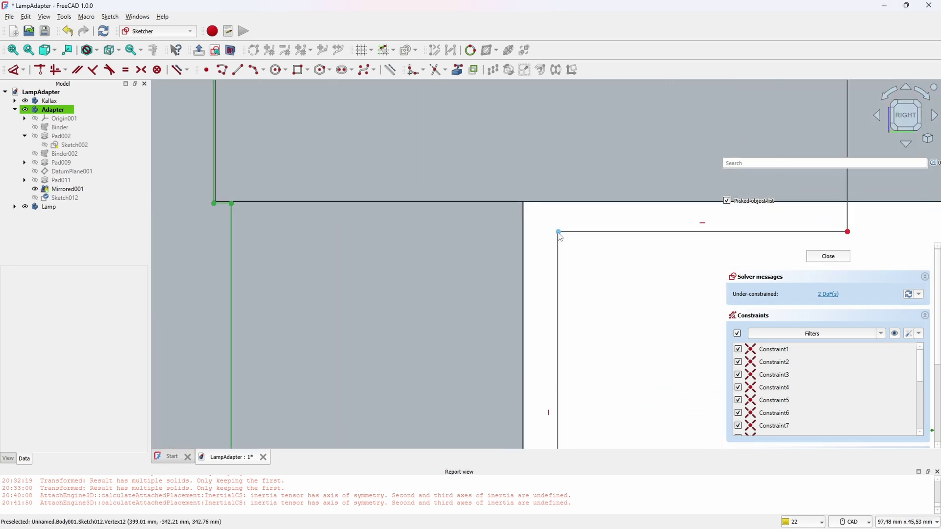
{"action": "left_click", "coordinate": [232, 204]}
{"action": "left_click", "coordinate": [56, 72]}
{"action": "scroll", "coordinate": [586, 246], "scroll_direction": "down", "scroll_amount": 6}
{"action": "middle_click_drag", "start_coordinate": [596, 357], "coordinate": [593, 307]}
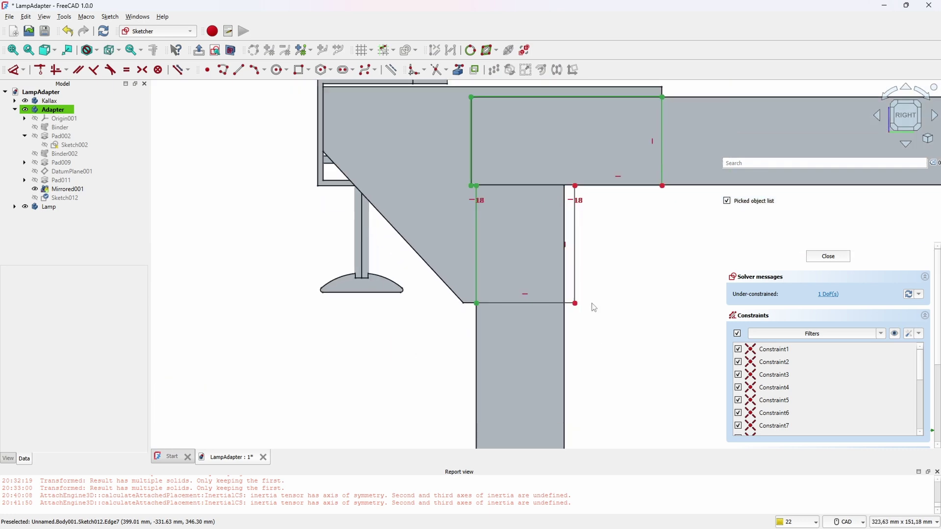
{"action": "scroll", "coordinate": [584, 301], "scroll_direction": "up", "scroll_amount": 4}
{"action": "middle_click_drag", "start_coordinate": [573, 272], "coordinate": [609, 282]}
{"action": "key", "text": "Escape"}
{"action": "scroll", "coordinate": [593, 328], "scroll_direction": "down", "scroll_amount": 4}
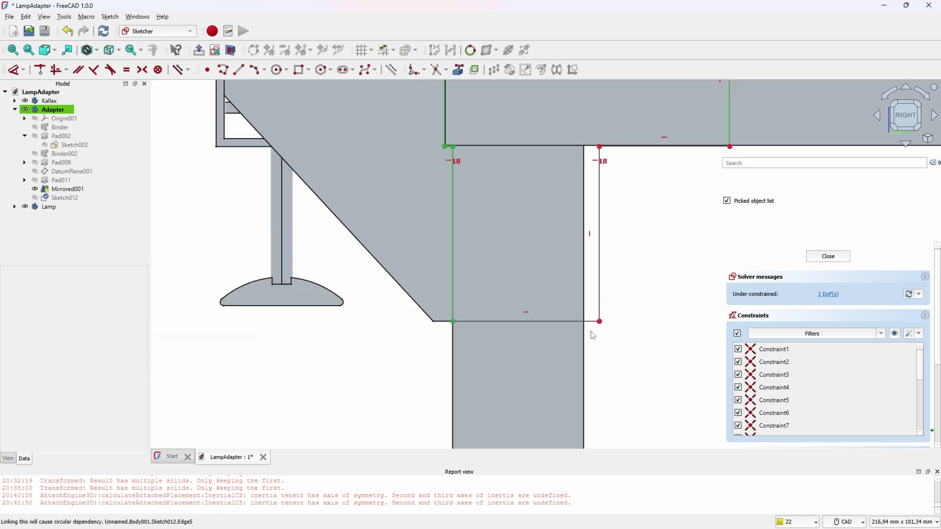
Step: Show the shelf Binder in the Adapter body and hide the Kallax body, keeping the sketch in right view
{"action": "left_click", "coordinate": [59, 127]}
{"action": "key", "text": "space"}
{"action": "left_click", "coordinate": [49, 101]}
{"action": "key", "text": "space"}
{"action": "middle_click_drag", "start_coordinate": [343, 245], "coordinate": [383, 295]}
{"action": "scroll", "coordinate": [431, 304], "scroll_direction": "down", "scroll_amount": 2}
{"action": "left_click", "coordinate": [907, 113]}
{"action": "scroll", "coordinate": [459, 295], "scroll_direction": "up", "scroll_amount": 3}
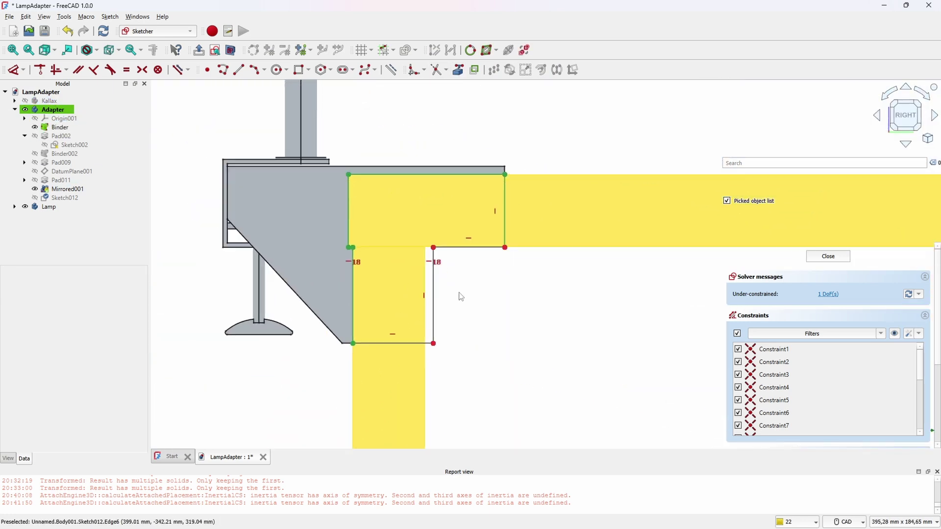
Step: Project the Binder leg's inner vertical edge into the sketch as external geometry
{"action": "left_click", "coordinate": [458, 70]}
{"action": "left_click", "coordinate": [422, 369]}
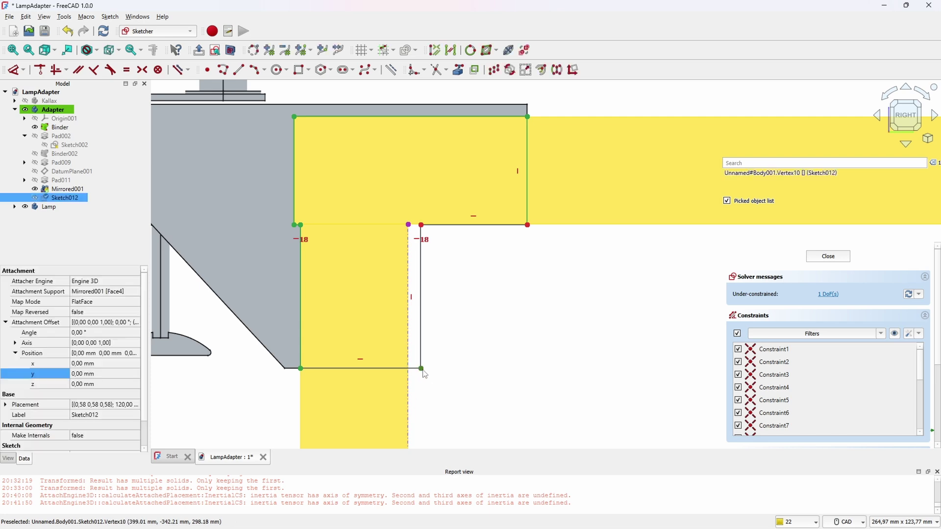
{"action": "left_click", "coordinate": [467, 276]}
Step: Constrain the distance between the L-profile's inner corner and the projected Binder corner to 0.2 mm
{"action": "scroll", "coordinate": [420, 230], "scroll_direction": "up", "scroll_amount": 7}
{"action": "left_click", "coordinate": [424, 209]}
{"action": "left_click", "coordinate": [372, 207]}
{"action": "key", "text": "d"}
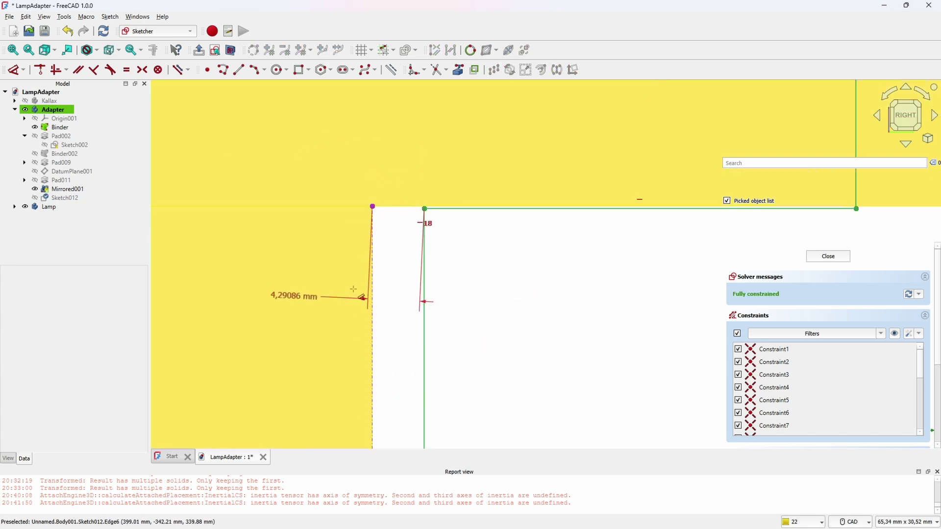
{"action": "left_click", "coordinate": [414, 263]}
{"action": "type", "text": "0,2"}
{"action": "key", "text": "Return"}
{"action": "scroll", "coordinate": [393, 248], "scroll_direction": "down", "scroll_amount": 6}
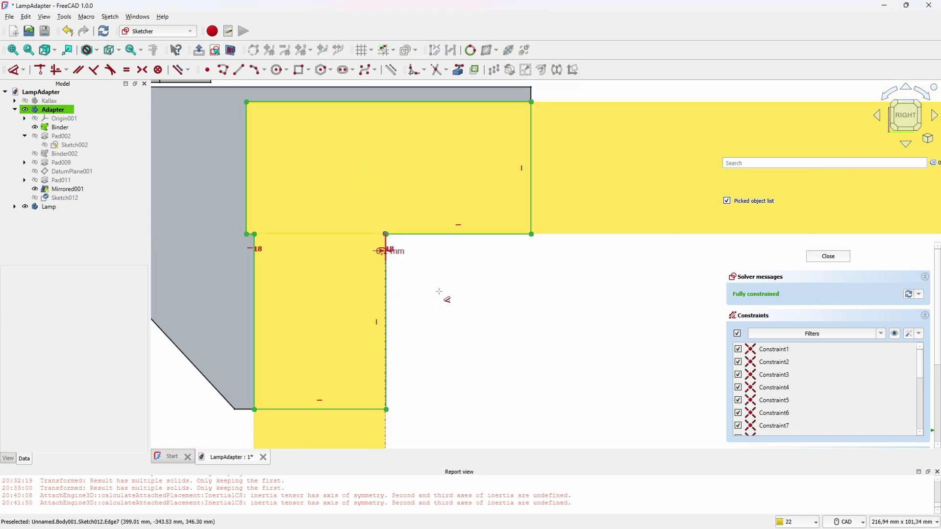
Step: Delete the horizontal alignment and the 0.2 mm dimension at the inner corner, and move the corner away from the Binder
{"action": "left_click", "coordinate": [250, 249]}
{"action": "key", "text": "Delete"}
{"action": "left_click_drag", "start_coordinate": [401, 235], "coordinate": [403, 246]}
Step: Constrain the vertical distance between the projected Binder corner and the L-profile's inner corner to 3.2 mm
{"action": "left_click", "coordinate": [386, 234]}
{"action": "key", "text": "d"}
{"action": "left_click", "coordinate": [402, 246]}
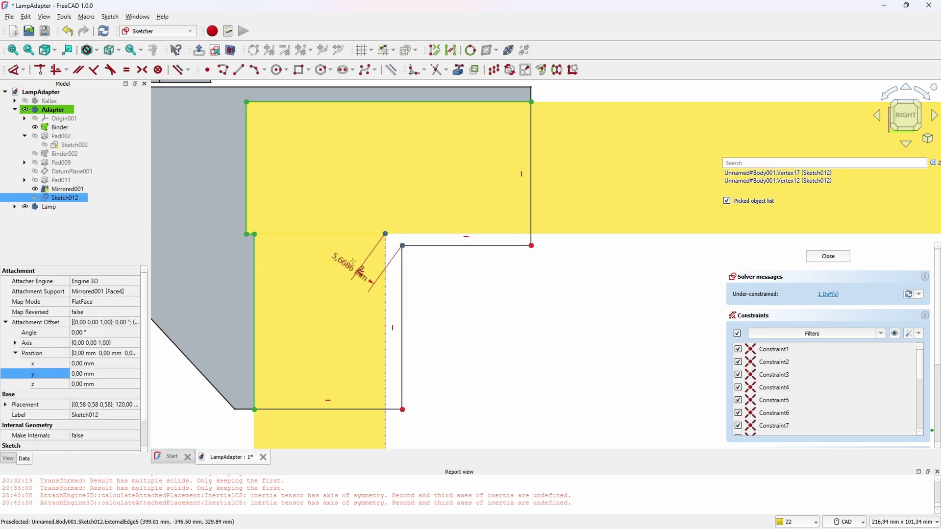
{"action": "left_click", "coordinate": [371, 260]}
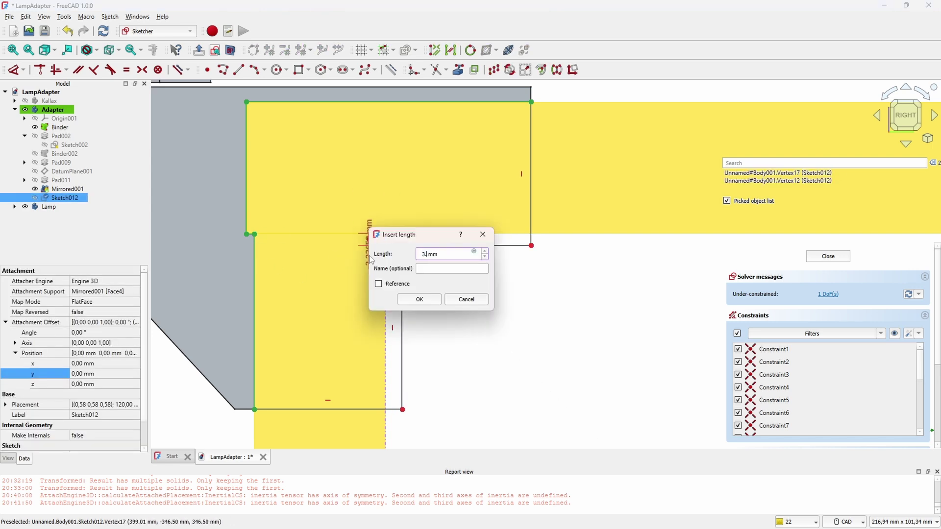
{"action": "key", "text": "Return"}
{"action": "scroll", "coordinate": [446, 291], "scroll_direction": "down", "scroll_amount": 2}
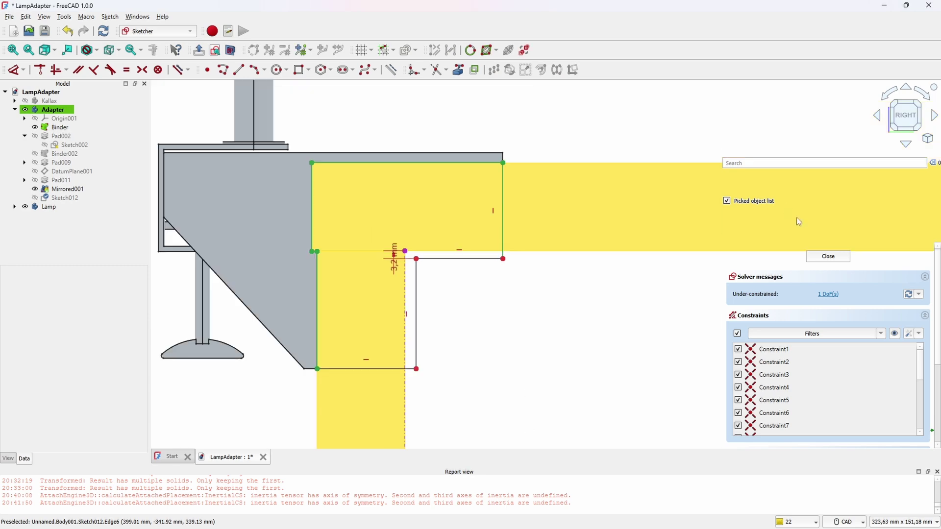
Step: Finish the sketch and pad the L-shaped side profile 2 mm in the reversed direction
{"action": "left_click", "coordinate": [825, 256]}
{"action": "mouse_move", "coordinate": [468, 353]}
{"action": "middle_mouse_down"}
{"action": "mouse_move", "coordinate": [486, 310]}
{"action": "mouse_move", "coordinate": [432, 304]}
{"action": "middle_mouse_up"}
{"action": "left_click", "coordinate": [220, 69]}
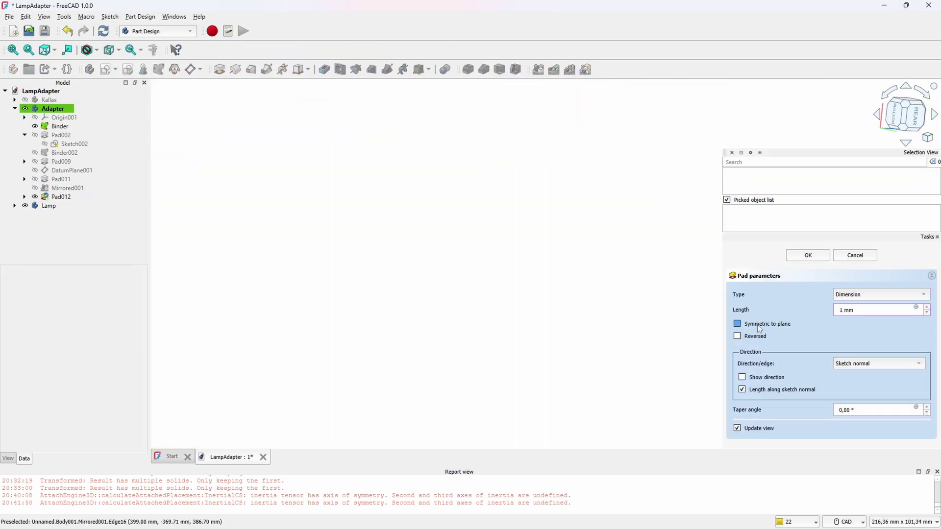
{"action": "middle_click_drag", "start_coordinate": [483, 256], "coordinate": [330, 366]}
{"action": "scroll", "coordinate": [331, 366], "scroll_direction": "up", "scroll_amount": 3}
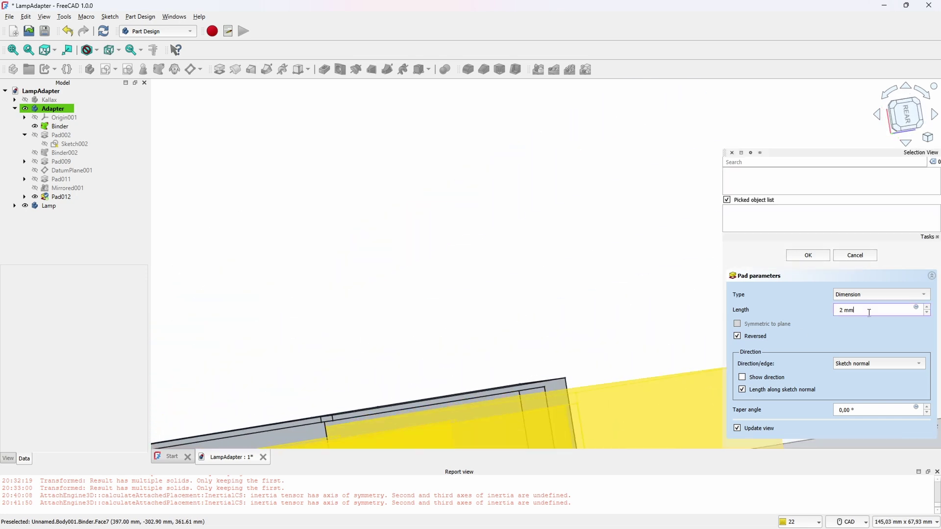
{"action": "left_click", "coordinate": [870, 296]}
{"action": "left_click", "coordinate": [345, 328]}
{"action": "scroll", "coordinate": [601, 297], "scroll_direction": "down", "scroll_amount": 2}
{"action": "middle_click_drag", "start_coordinate": [600, 297], "coordinate": [397, 272]}
{"action": "left_click", "coordinate": [808, 255]}
{"action": "left_click", "coordinate": [907, 123]}
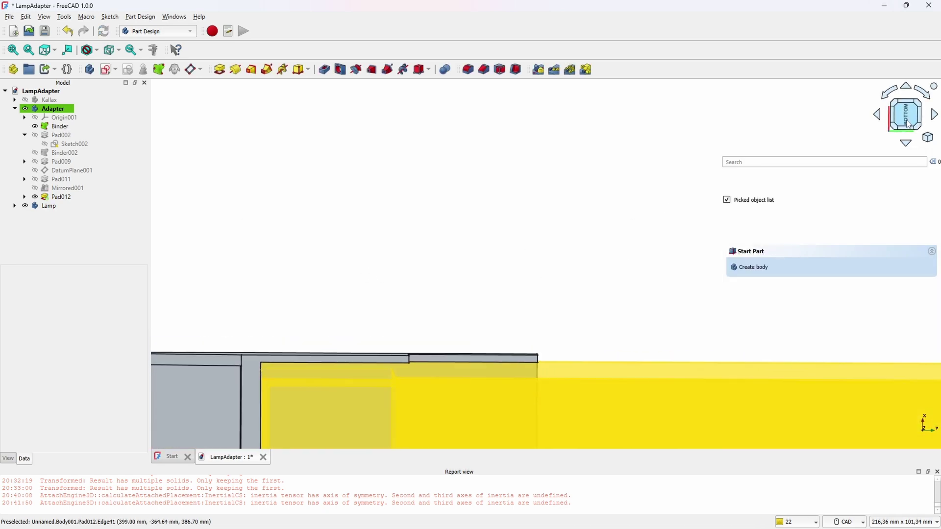
{"action": "middle_click_drag", "start_coordinate": [908, 124], "coordinate": [222, 382]}
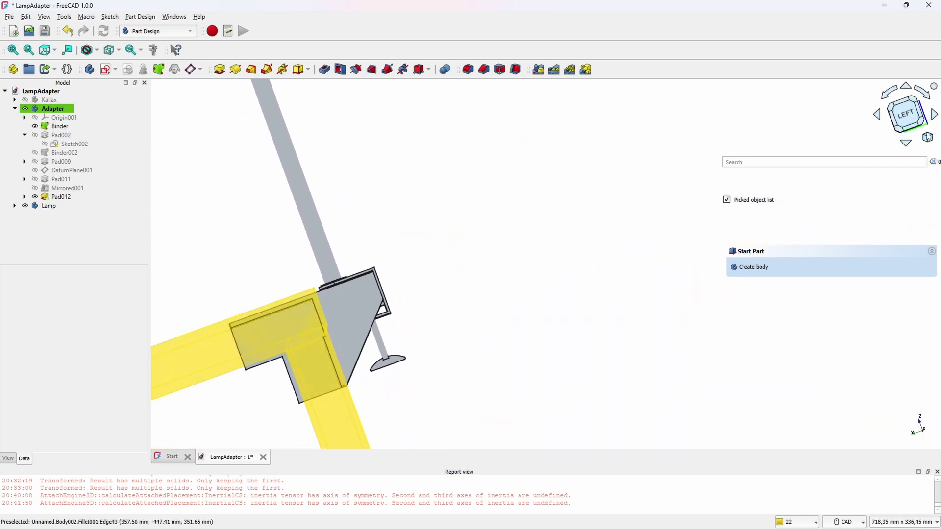
Step: Create a sketch on the inner face of the L-shaped side wall, viewed from the left
{"action": "left_click", "coordinate": [907, 114]}
{"action": "scroll", "coordinate": [253, 278], "scroll_direction": "up", "scroll_amount": 4}
{"action": "mouse_move", "coordinate": [253, 279]}
{"action": "middle_mouse_down"}
{"action": "mouse_move", "coordinate": [372, 344]}
{"action": "mouse_move", "coordinate": [355, 302]}
{"action": "middle_mouse_up"}
{"action": "left_click", "coordinate": [375, 298]}
{"action": "scroll", "coordinate": [320, 314], "scroll_direction": "down", "scroll_amount": 2}
{"action": "left_click", "coordinate": [105, 69]}
Step: Project the side wall's inner-corner and end edges and the Binder's corner edges into the sketch as external geometry
{"action": "scroll", "coordinate": [327, 350], "scroll_direction": "up", "scroll_amount": 5}
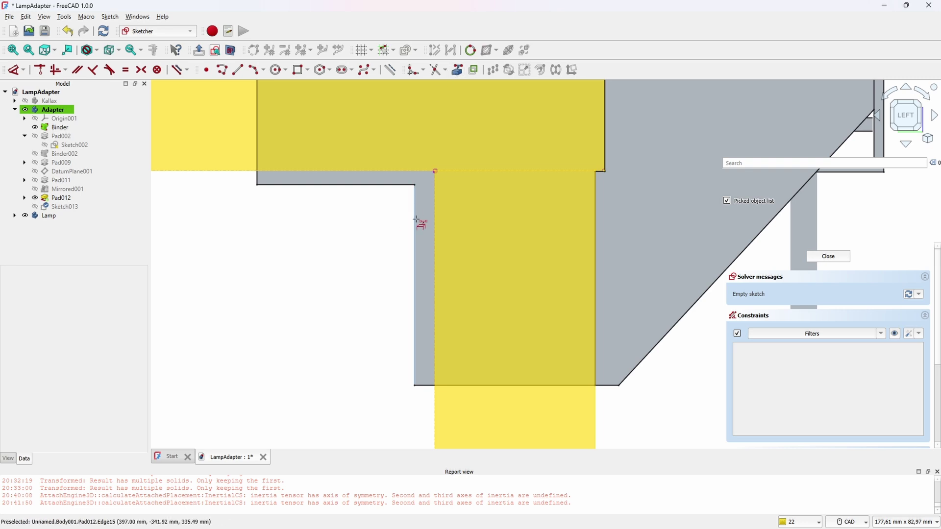
{"action": "left_click", "coordinate": [256, 178]}
{"action": "left_click", "coordinate": [425, 386]}
{"action": "scroll", "coordinate": [255, 242], "scroll_direction": "down", "scroll_amount": 2}
{"action": "scroll", "coordinate": [257, 197], "scroll_direction": "up", "scroll_amount": 7}
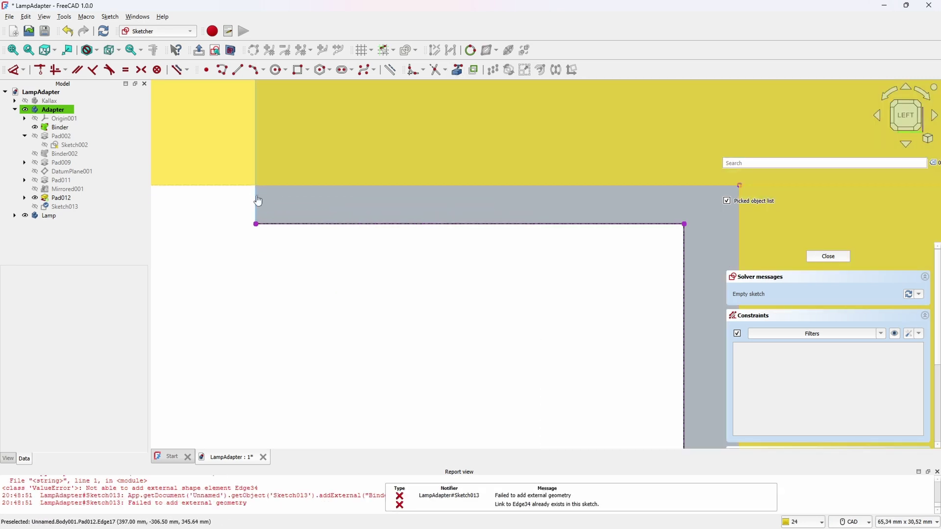
{"action": "left_click", "coordinate": [257, 198]}
{"action": "scroll", "coordinate": [327, 289], "scroll_direction": "down", "scroll_amount": 6}
{"action": "right_click", "coordinate": [294, 287]}
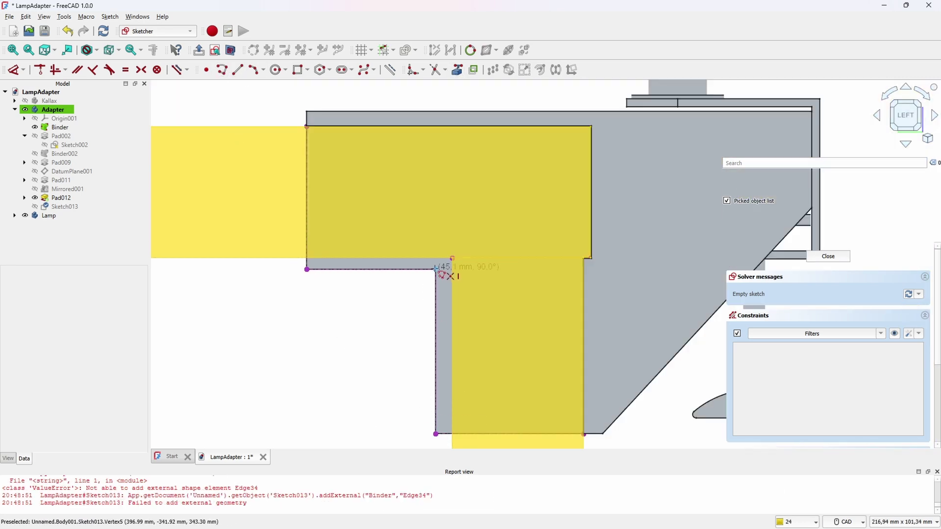
Step: Draw an L-shaped strip with the Polyline tool along the wall's inner-corner edges, placing its second corner near the projected Binder corner
{"action": "left_click", "coordinate": [435, 269]}
{"action": "left_click", "coordinate": [307, 269]}
{"action": "scroll", "coordinate": [307, 268], "scroll_direction": "up", "scroll_amount": 7}
{"action": "left_click", "coordinate": [309, 229]}
{"action": "scroll", "coordinate": [439, 262], "scroll_direction": "down", "scroll_amount": 5}
{"action": "scroll", "coordinate": [603, 261], "scroll_direction": "up", "scroll_amount": 4}
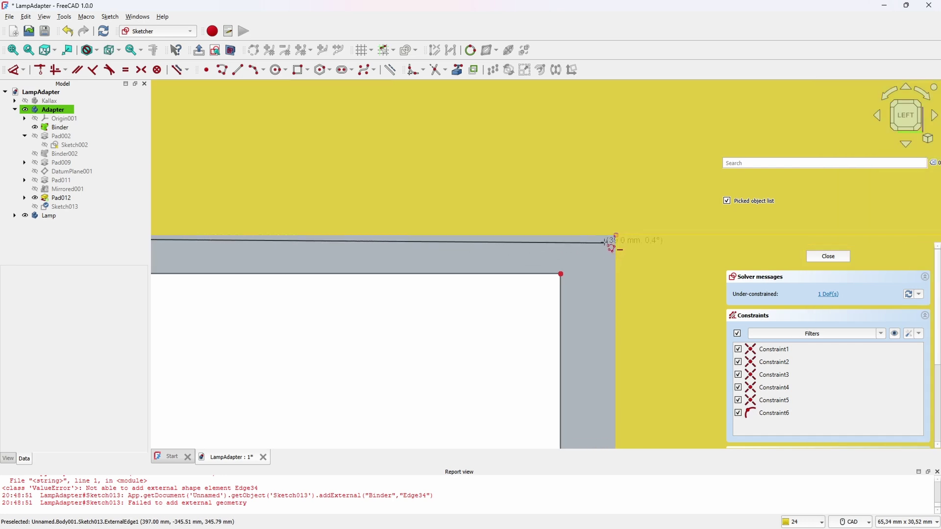
{"action": "left_click", "coordinate": [609, 243]}
{"action": "scroll", "coordinate": [316, 290], "scroll_direction": "down", "scroll_amount": 3}
{"action": "scroll", "coordinate": [580, 432], "scroll_direction": "up", "scroll_amount": 4}
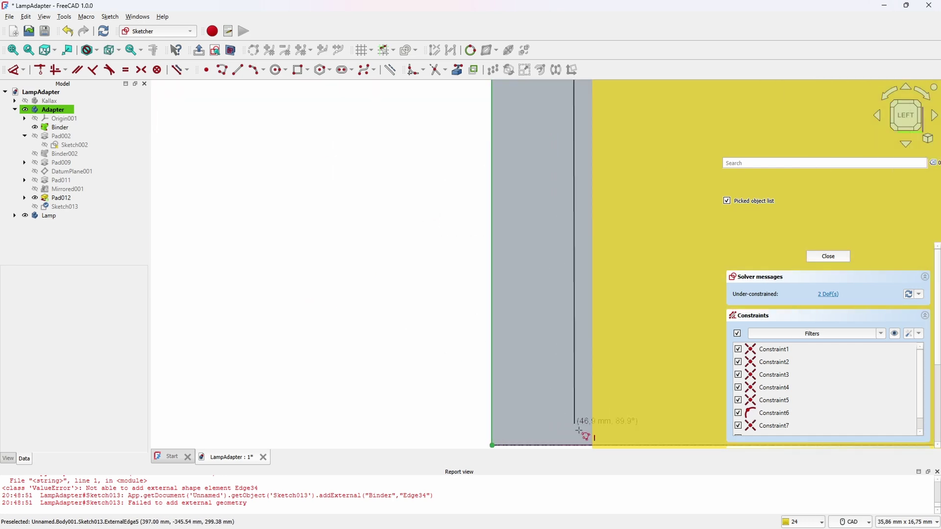
{"action": "right_click", "coordinate": [541, 336]}
{"action": "right_click", "coordinate": [543, 367]}
{"action": "scroll", "coordinate": [542, 369], "scroll_direction": "down", "scroll_amount": 5}
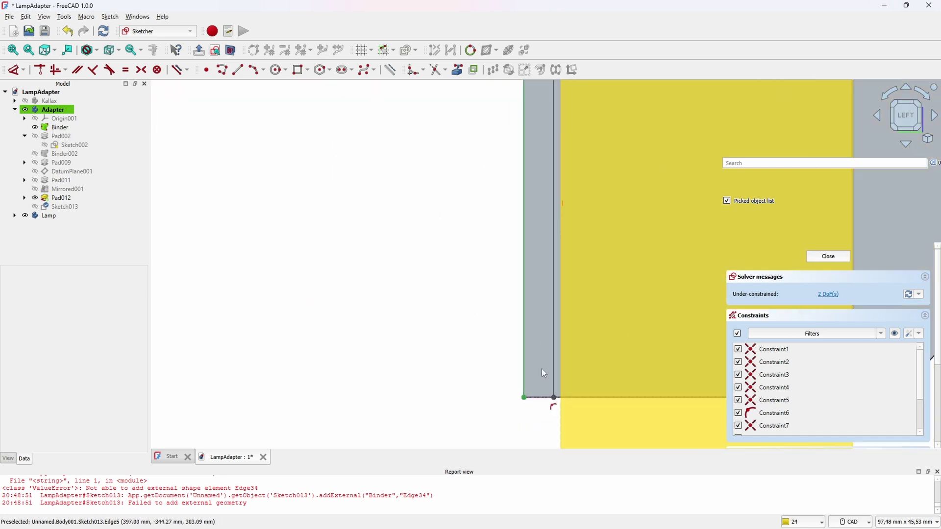
Step: Constrain the horizontal distance between the strip's corner and the projected Binder corner to 0.2 mm
{"action": "scroll", "coordinate": [532, 228], "scroll_direction": "down", "scroll_amount": 6}
{"action": "scroll", "coordinate": [524, 185], "scroll_direction": "up", "scroll_amount": 8}
{"action": "scroll", "coordinate": [531, 273], "scroll_direction": "down", "scroll_amount": 4}
{"action": "scroll", "coordinate": [549, 203], "scroll_direction": "up", "scroll_amount": 9}
{"action": "left_click", "coordinate": [540, 285]}
{"action": "left_click", "coordinate": [570, 273]}
{"action": "key", "text": "d"}
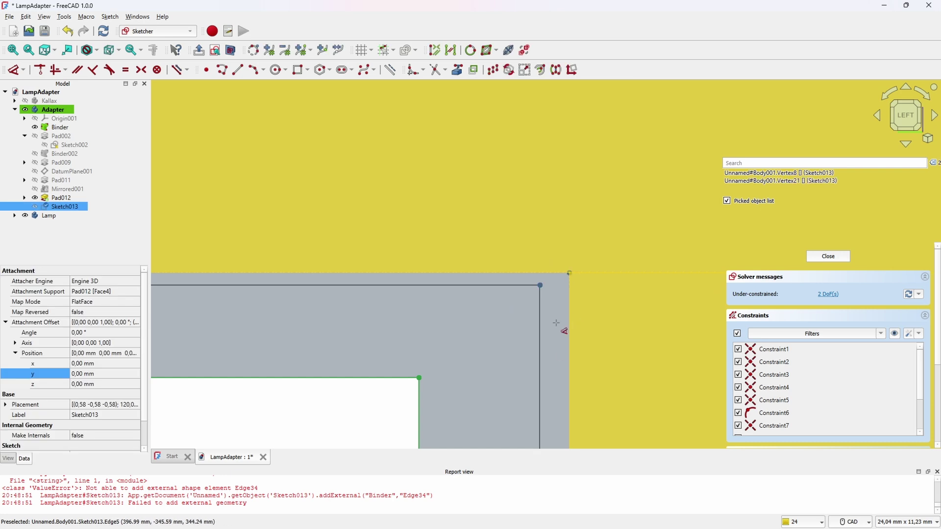
{"action": "left_click", "coordinate": [570, 354]}
{"action": "left_click", "coordinate": [538, 290]}
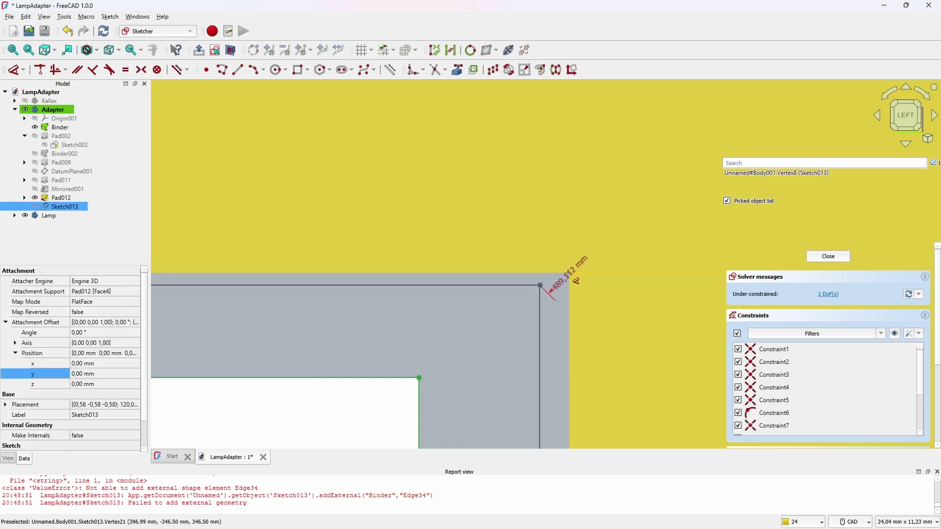
{"action": "left_click", "coordinate": [553, 346]}
{"action": "type", "text": "0,2"}
{"action": "key", "text": "Return"}
{"action": "scroll", "coordinate": [463, 288], "scroll_direction": "down", "scroll_amount": 4}
{"action": "scroll", "coordinate": [465, 287], "scroll_direction": "up", "scroll_amount": 4}
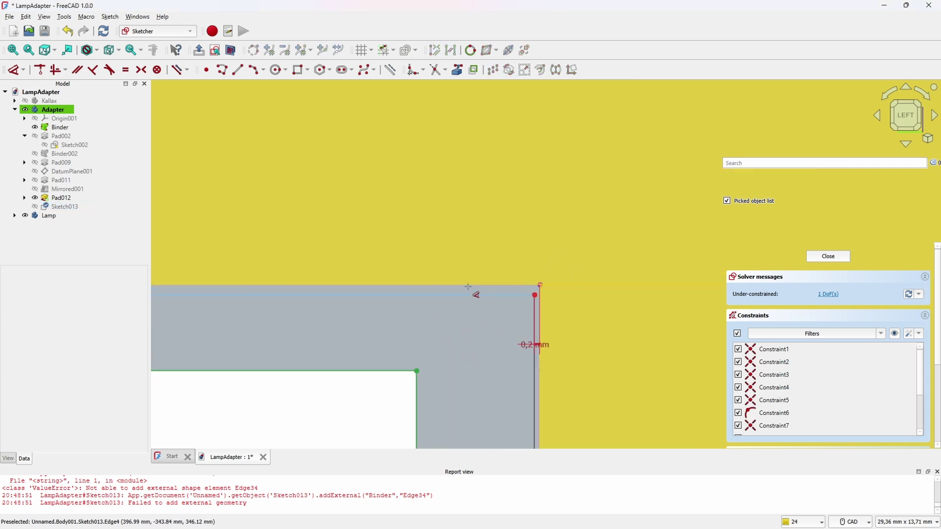
Step: Try to dimension the strip's corner vertically against the projected Binder corner with the Dimension tool, and undo the attempt
{"action": "left_click", "coordinate": [549, 297]}
{"action": "scroll", "coordinate": [417, 289], "scroll_direction": "down", "scroll_amount": 6}
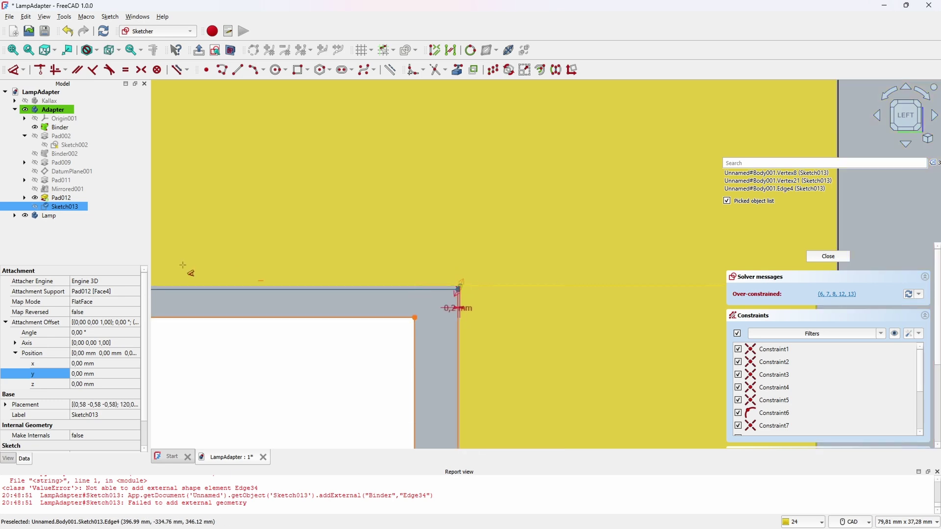
{"action": "key", "text": "Escape"}
{"action": "scroll", "coordinate": [459, 293], "scroll_direction": "up", "scroll_amount": 8}
{"action": "left_click", "coordinate": [450, 283]}
{"action": "key", "text": "Escape"}
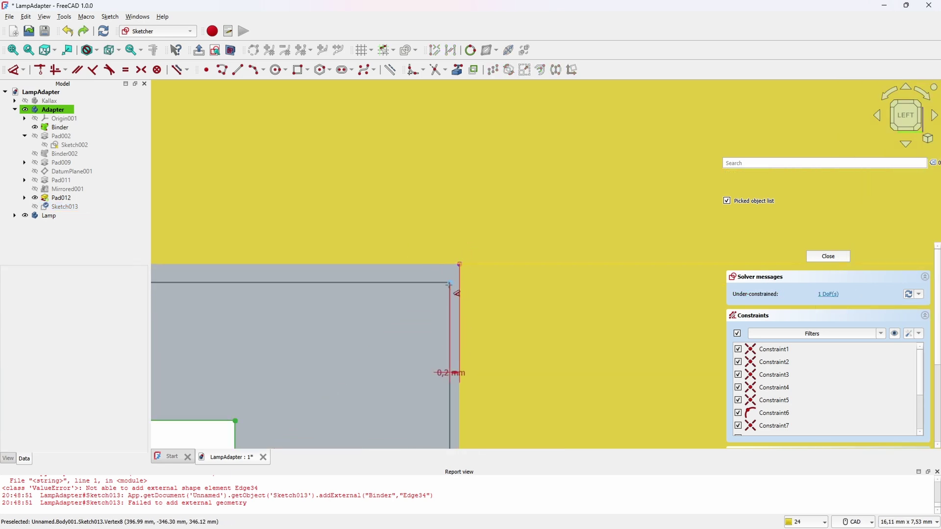
{"action": "left_click", "coordinate": [450, 283]}
{"action": "left_click", "coordinate": [460, 265]}
{"action": "key", "text": "ctrl+z"}
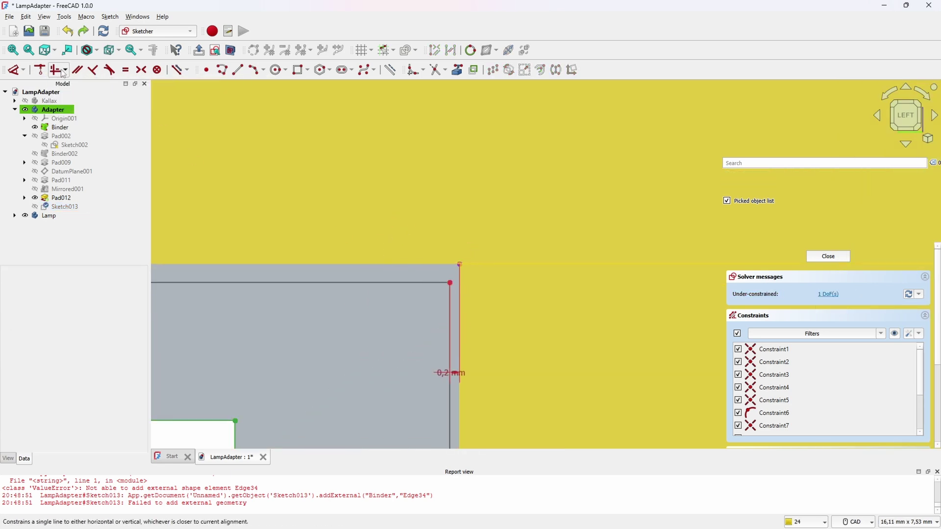
Step: Constrain the vertical distance between the strip's corner and the projected Binder corner to 0.2 mm
{"action": "left_click", "coordinate": [54, 108]}
{"action": "left_click", "coordinate": [450, 283]}
{"action": "left_click", "coordinate": [460, 264]}
{"action": "type", "text": "0,2"}
{"action": "key", "text": "Return"}
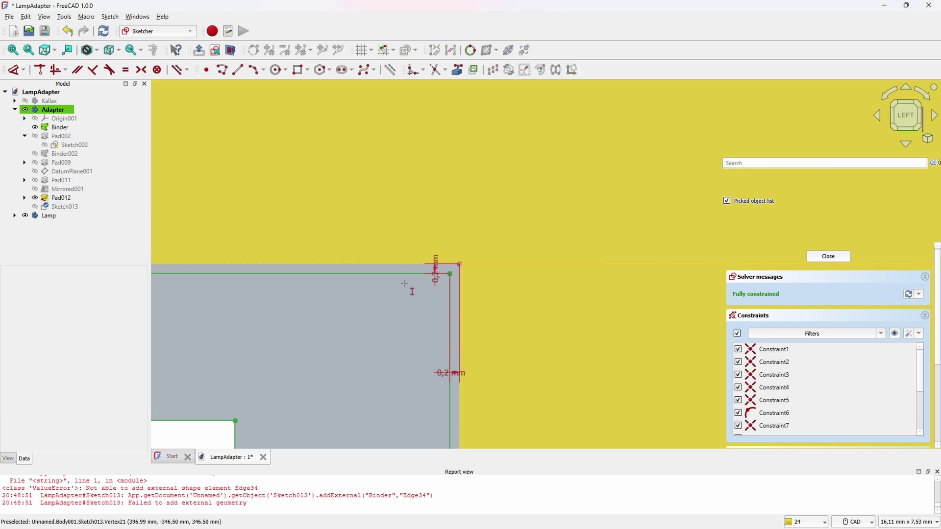
Step: Finish the strip sketch and hide the Binder
{"action": "scroll", "coordinate": [406, 282], "scroll_direction": "down", "scroll_amount": 4}
{"action": "middle_click_drag", "start_coordinate": [408, 280], "coordinate": [830, 278]}
{"action": "scroll", "coordinate": [539, 299], "scroll_direction": "down", "scroll_amount": 5}
{"action": "middle_click_drag", "start_coordinate": [632, 343], "coordinate": [426, 113]}
{"action": "left_click", "coordinate": [827, 257]}
{"action": "scroll", "coordinate": [392, 363], "scroll_direction": "down", "scroll_amount": 10}
{"action": "scroll", "coordinate": [434, 345], "scroll_direction": "down", "scroll_amount": 1}
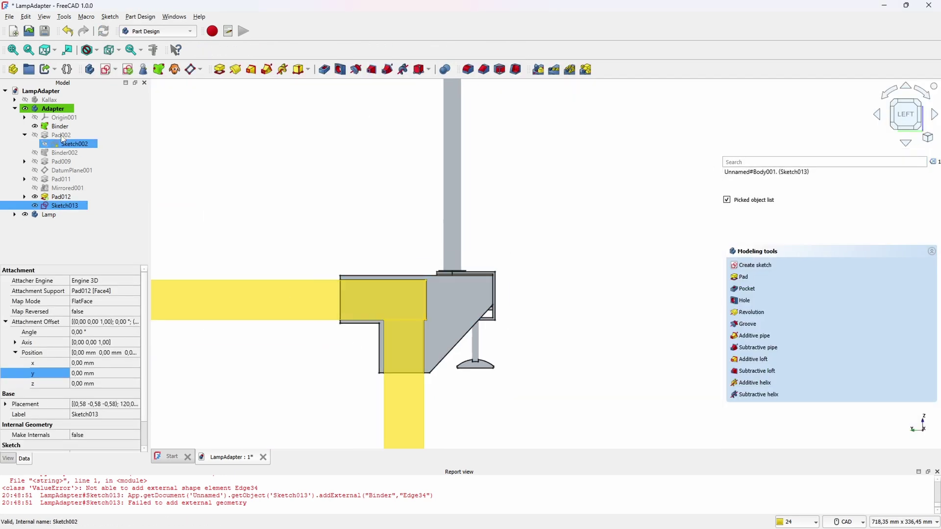
{"action": "left_click", "coordinate": [59, 127]}
{"action": "key", "text": "space"}
Step: Try to pad the L-shaped strip sketch, and cancel the operation
{"action": "middle_click_drag", "start_coordinate": [217, 311], "coordinate": [366, 317]}
{"action": "left_click", "coordinate": [220, 70]}
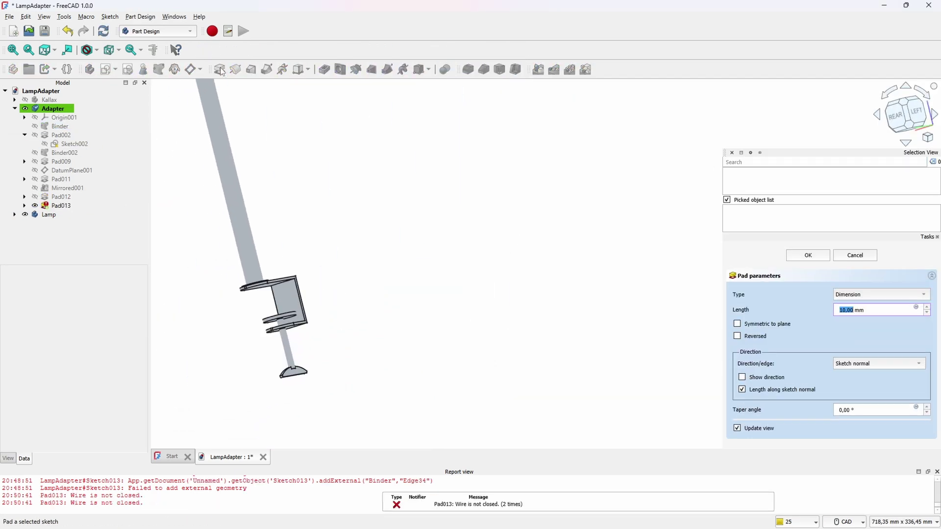
{"action": "left_click", "coordinate": [855, 255]}
Step: Reopen the strip sketch, examine the corner and lower end of its profile for a gap, and leave the sketch
{"action": "double_click", "coordinate": [65, 206]}
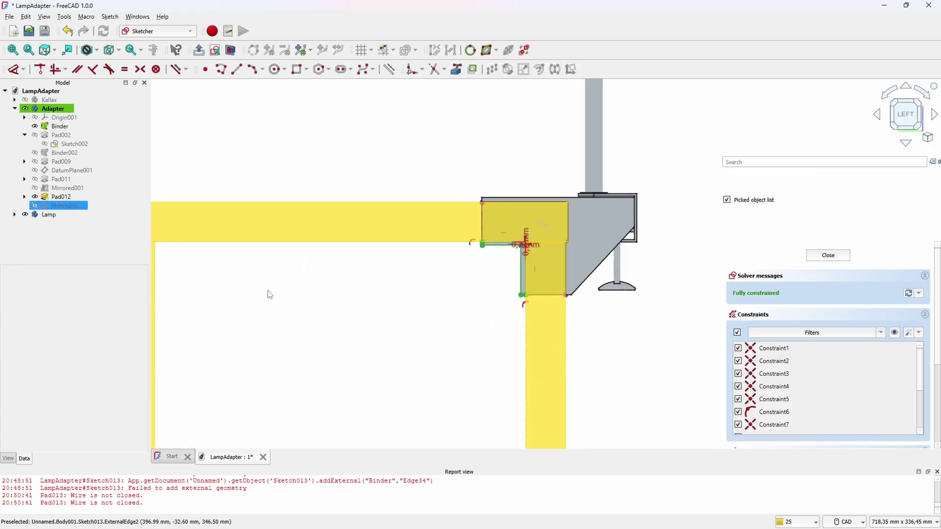
{"action": "scroll", "coordinate": [489, 270], "scroll_direction": "up", "scroll_amount": 7}
{"action": "mouse_move", "coordinate": [489, 270]}
{"action": "middle_mouse_down"}
{"action": "mouse_move", "coordinate": [523, 227]}
{"action": "mouse_move", "coordinate": [425, 367]}
{"action": "middle_mouse_up"}
{"action": "scroll", "coordinate": [425, 367], "scroll_direction": "up", "scroll_amount": 3}
{"action": "mouse_move", "coordinate": [536, 316]}
{"action": "middle_mouse_down"}
{"action": "mouse_move", "coordinate": [419, 164]}
{"action": "mouse_move", "coordinate": [387, 141]}
{"action": "middle_mouse_up"}
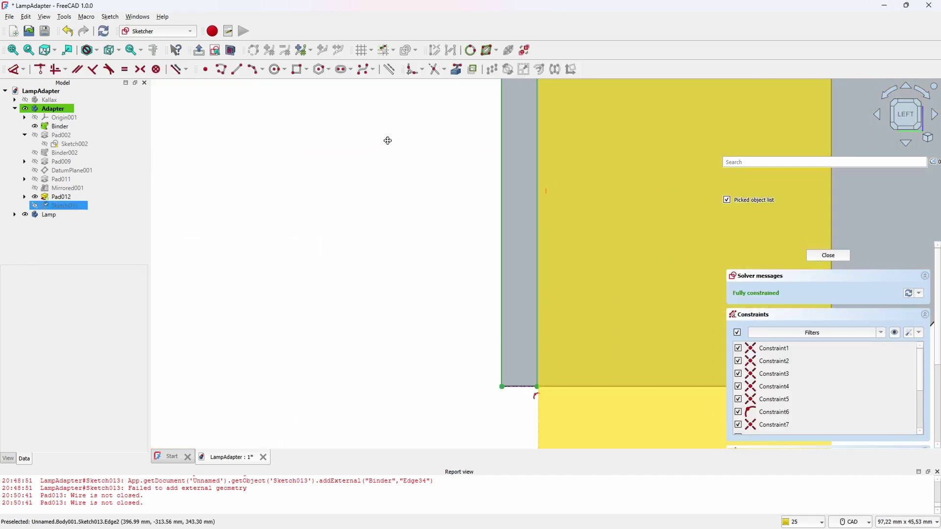
{"action": "left_click", "coordinate": [110, 17]}
{"action": "left_click", "coordinate": [128, 110]}
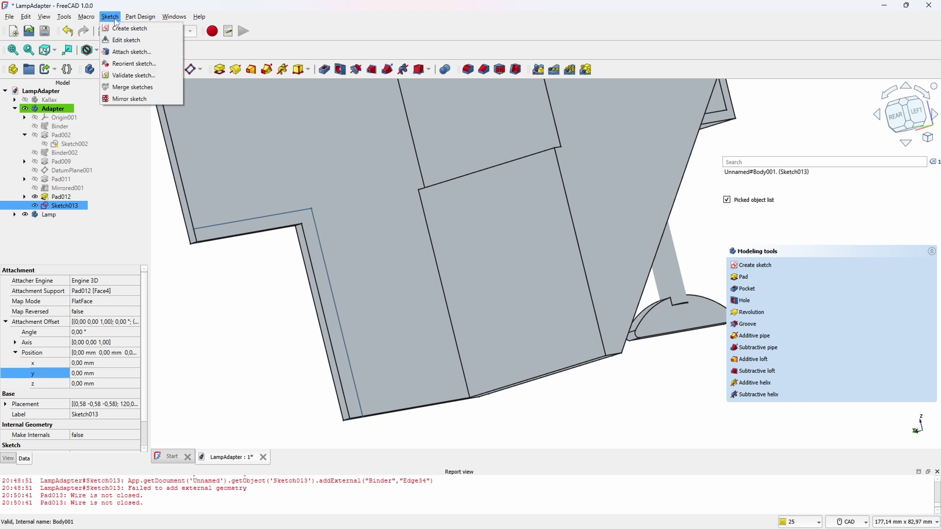
Step: Validate the strip sketch, inspect the open vertices at the profile's lower end, and close the validation
{"action": "left_click", "coordinate": [134, 75]}
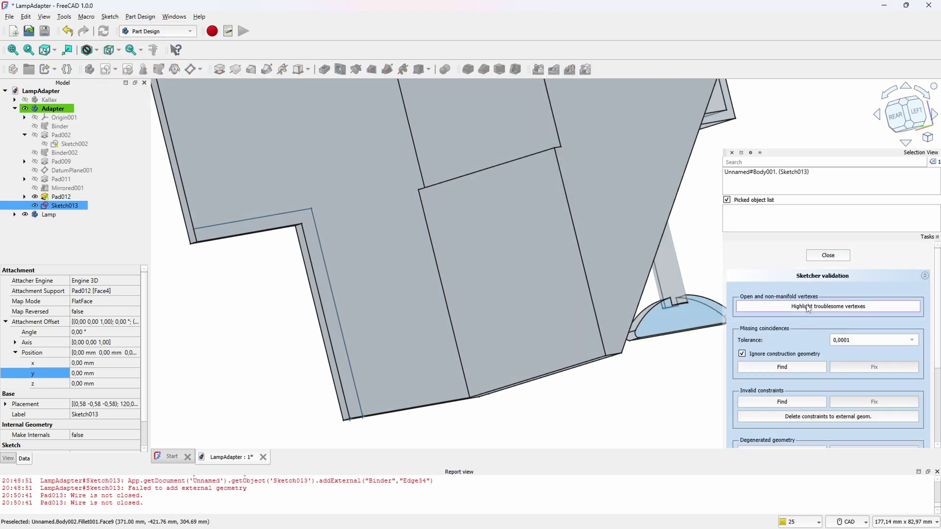
{"action": "middle_click_drag", "start_coordinate": [384, 343], "coordinate": [382, 239]}
{"action": "scroll", "coordinate": [328, 314], "scroll_direction": "up", "scroll_amount": 12}
{"action": "middle_click_drag", "start_coordinate": [361, 284], "coordinate": [300, 303]}
{"action": "scroll", "coordinate": [590, 352], "scroll_direction": "up", "scroll_amount": 4}
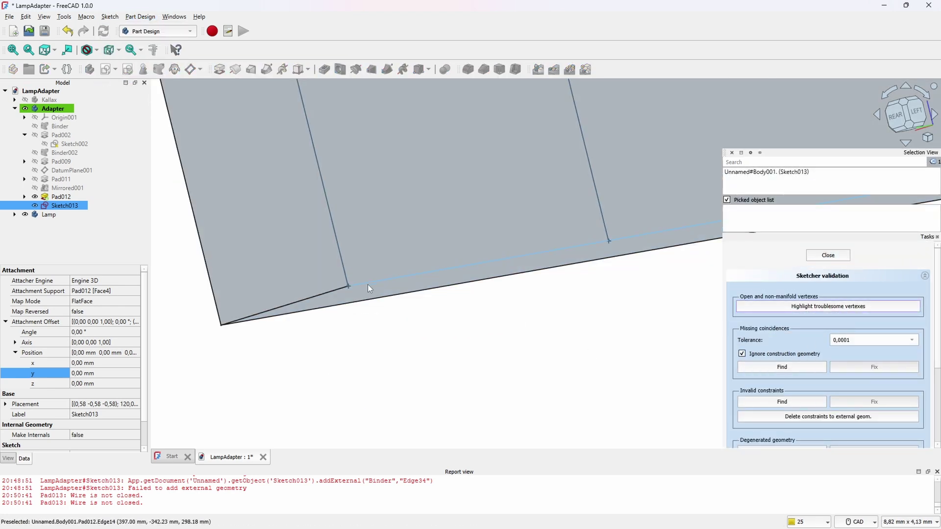
{"action": "scroll", "coordinate": [355, 273], "scroll_direction": "down", "scroll_amount": 4}
{"action": "left_click", "coordinate": [828, 256]}
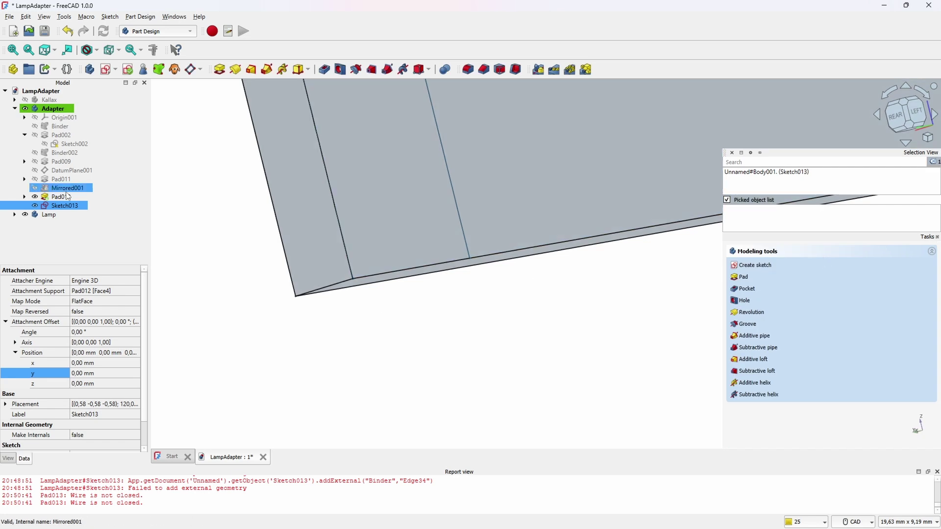
Step: Reopen the strip sketch with the Binder hidden, close the profile's open lower end with a line, and finish the sketch
{"action": "double_click", "coordinate": [65, 206]}
{"action": "left_click", "coordinate": [59, 126]}
{"action": "scroll", "coordinate": [617, 261], "scroll_direction": "down", "scroll_amount": 15}
{"action": "middle_click_drag", "start_coordinate": [725, 248], "coordinate": [471, 314]}
{"action": "scroll", "coordinate": [489, 309], "scroll_direction": "up", "scroll_amount": 12}
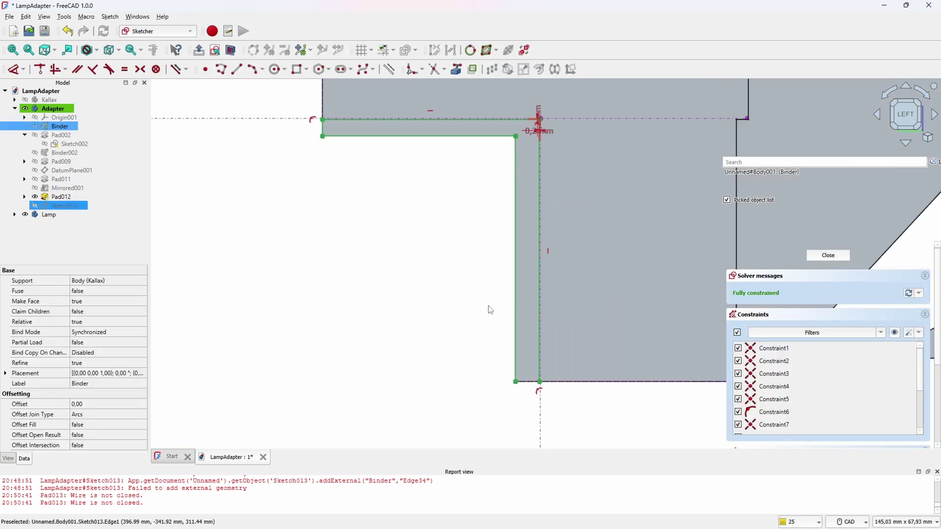
{"action": "mouse_move", "coordinate": [468, 250]}
{"action": "middle_mouse_down"}
{"action": "mouse_move", "coordinate": [421, 359]}
{"action": "mouse_move", "coordinate": [565, 358]}
{"action": "mouse_move", "coordinate": [348, 147]}
{"action": "middle_mouse_up"}
{"action": "scroll", "coordinate": [436, 231], "scroll_direction": "up", "scroll_amount": 6}
{"action": "middle_click_drag", "start_coordinate": [431, 220], "coordinate": [359, 161]}
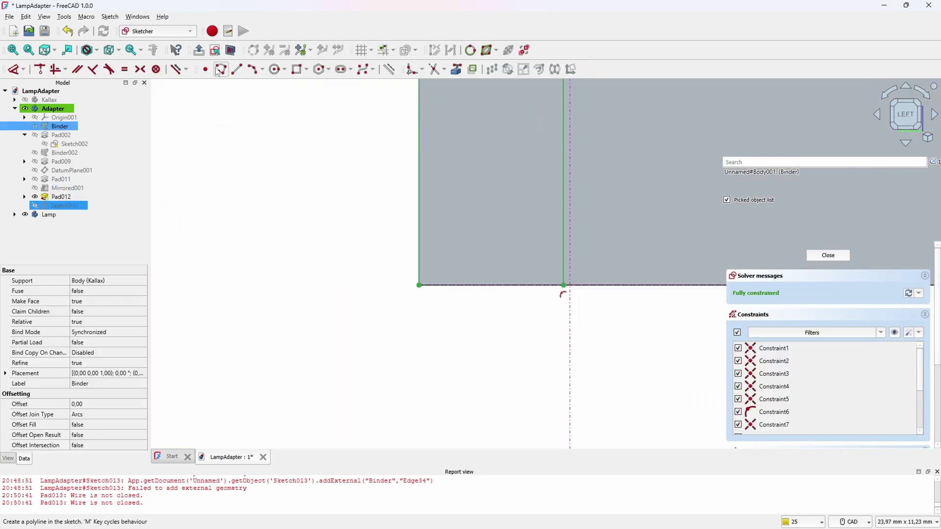
{"action": "left_click", "coordinate": [236, 69]}
{"action": "key", "text": "Escape"}
{"action": "key", "text": "Escape"}
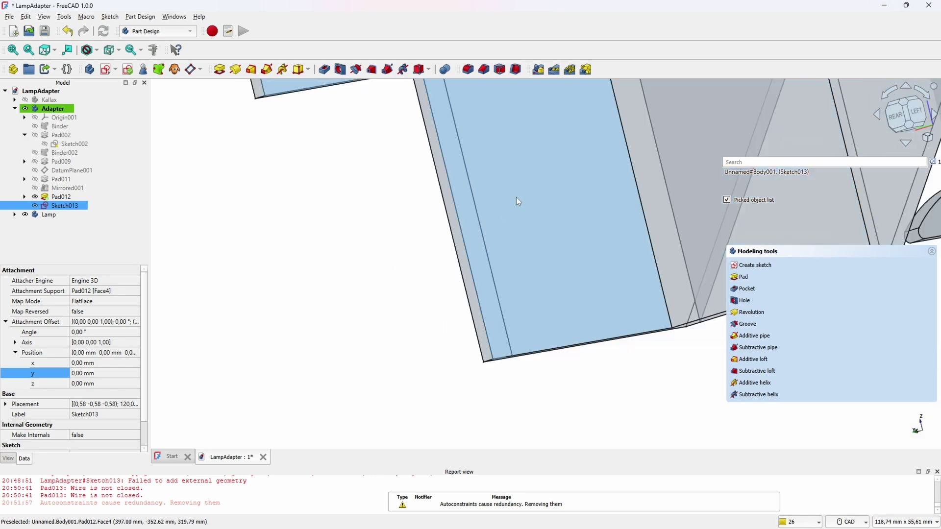
Step: Pad the closed L-shaped strip 40 mm along the sketch normal, showing the Kallax body for reference
{"action": "scroll", "coordinate": [440, 265], "scroll_direction": "down", "scroll_amount": 1}
{"action": "mouse_move", "coordinate": [439, 265]}
{"action": "middle_mouse_down"}
{"action": "mouse_move", "coordinate": [494, 254]}
{"action": "mouse_move", "coordinate": [436, 259]}
{"action": "middle_mouse_up"}
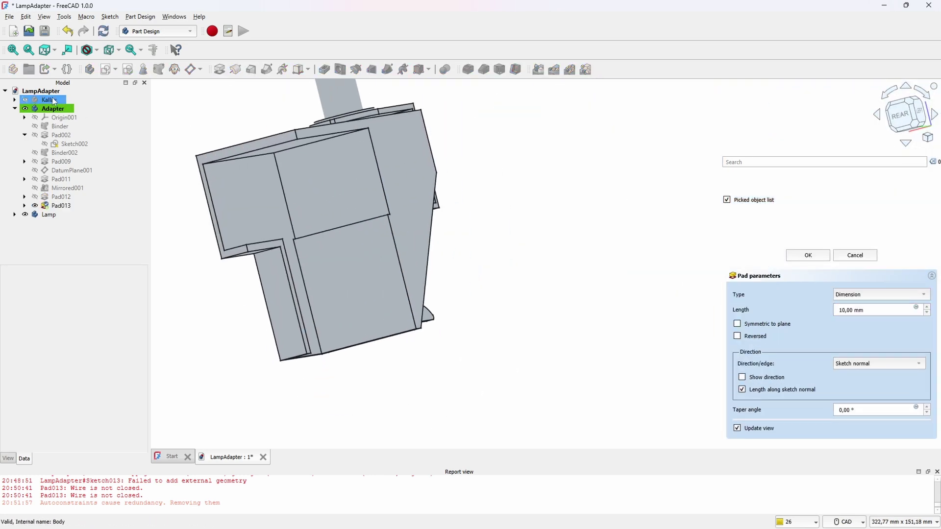
{"action": "left_click", "coordinate": [50, 101]}
{"action": "key", "text": "space"}
{"action": "scroll", "coordinate": [487, 151], "scroll_direction": "down", "scroll_amount": 6}
{"action": "middle_click_drag", "start_coordinate": [375, 132], "coordinate": [547, 165]}
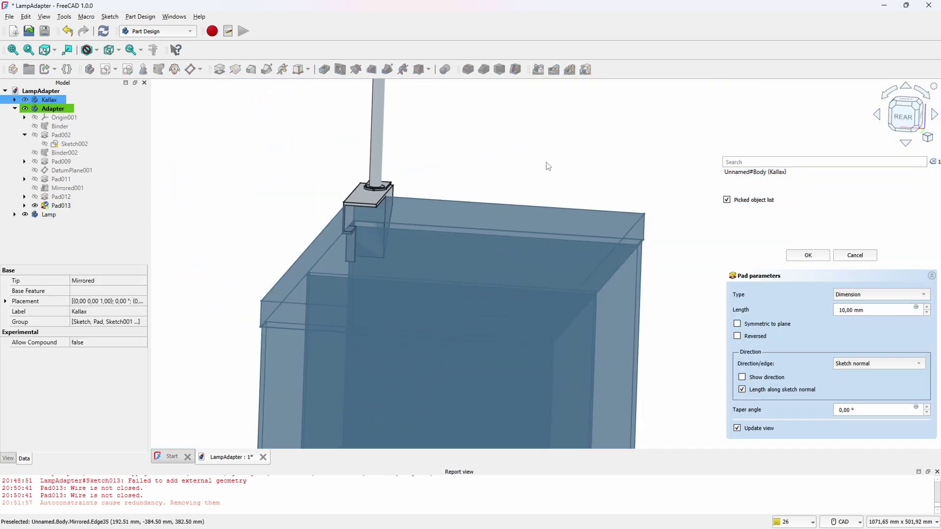
{"action": "type", "text": "4"}
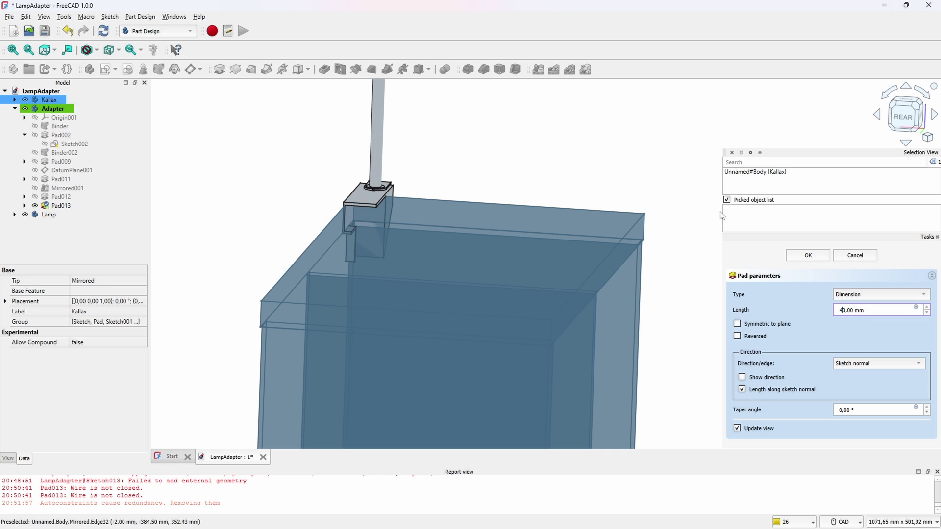
{"action": "left_click", "coordinate": [605, 176]}
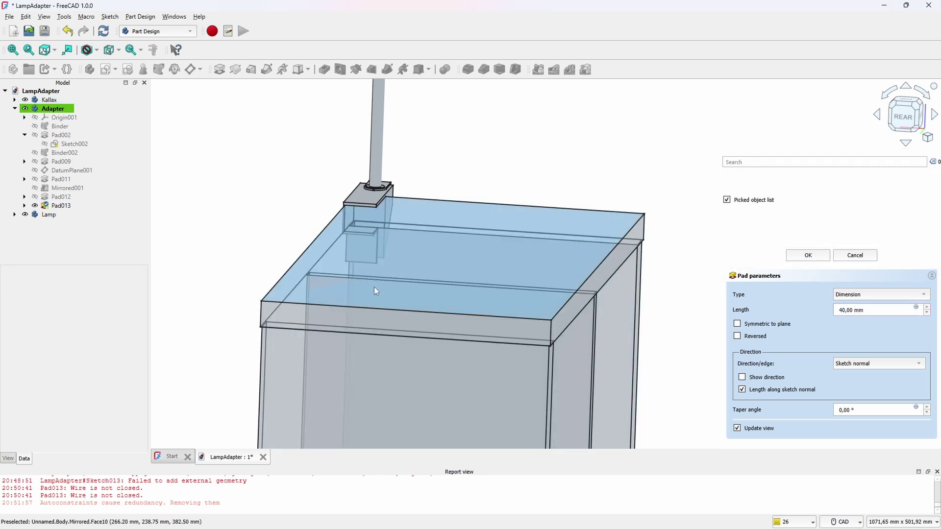
{"action": "middle_click_drag", "start_coordinate": [370, 280], "coordinate": [448, 304]}
{"action": "scroll", "coordinate": [441, 313], "scroll_direction": "up", "scroll_amount": 5}
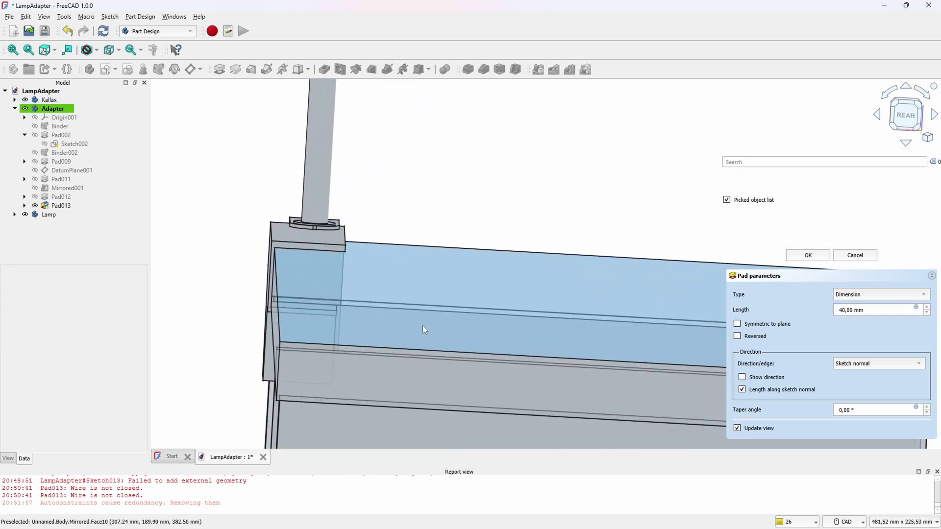
{"action": "mouse_move", "coordinate": [406, 326]}
{"action": "middle_mouse_down"}
{"action": "mouse_move", "coordinate": [374, 323]}
{"action": "mouse_move", "coordinate": [408, 324]}
{"action": "middle_mouse_up"}
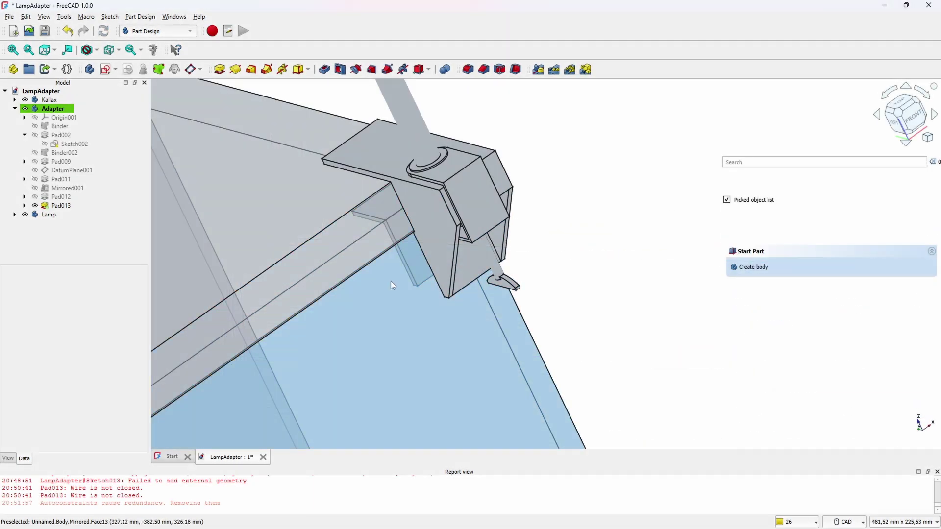
Step: Set the z attachment offset of the Lamp's base sketch, Sketch003, to -22.5 mm using the expression -45 / 2
{"action": "left_click", "coordinate": [68, 118]}
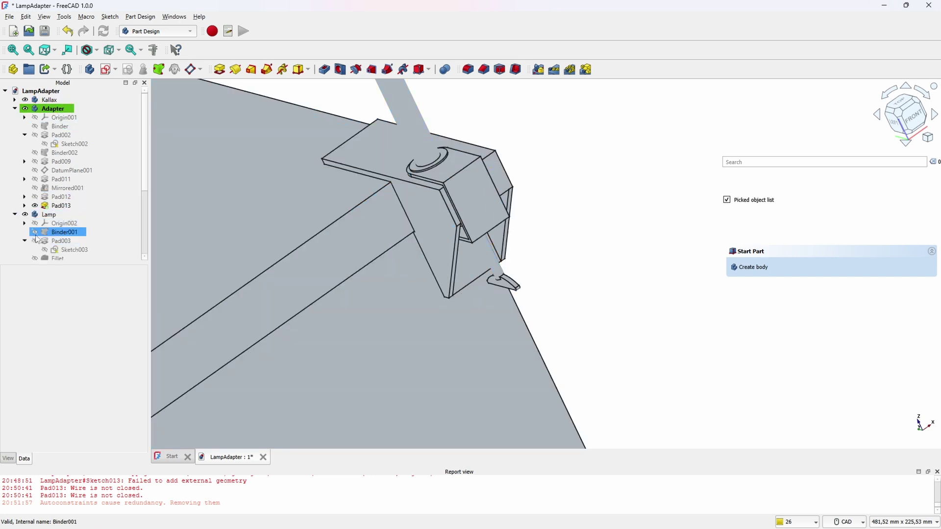
{"action": "left_click", "coordinate": [79, 233]}
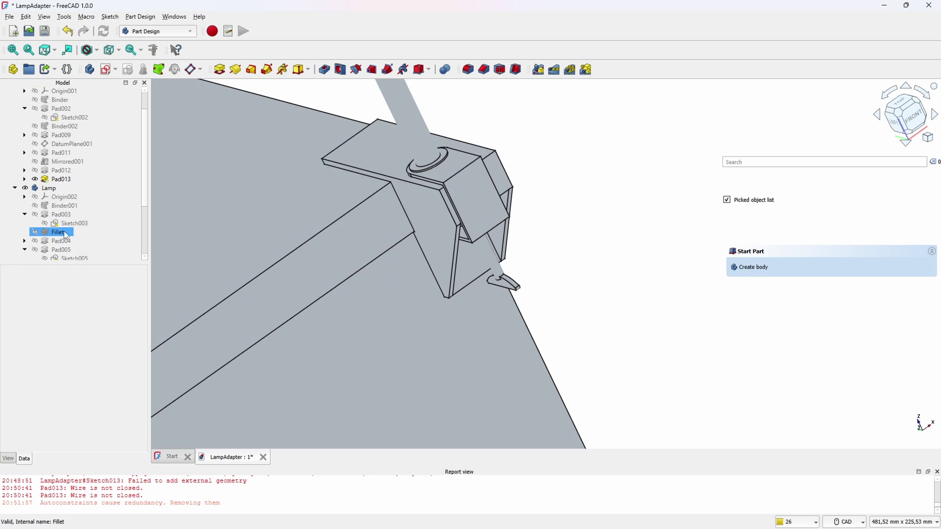
{"action": "double_click", "coordinate": [73, 223]}
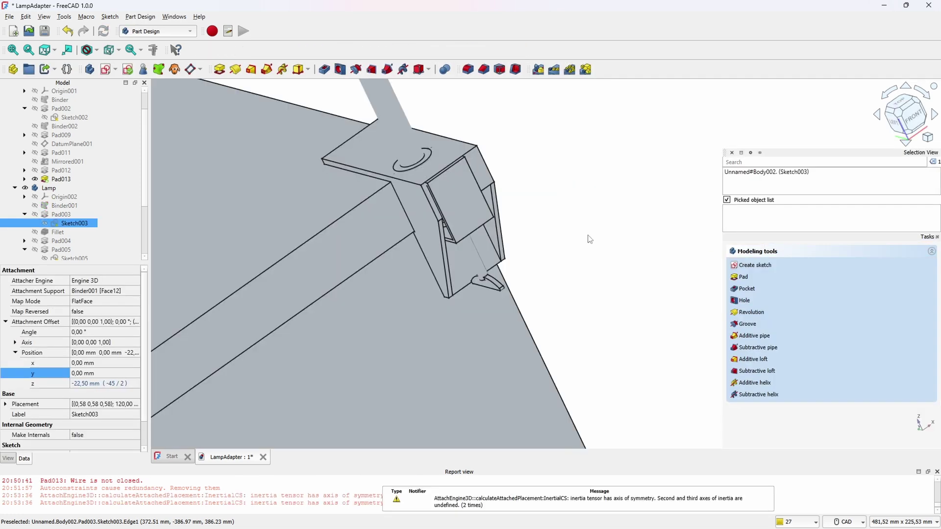
{"action": "middle_click_drag", "start_coordinate": [599, 224], "coordinate": [388, 265]}
{"action": "middle_click_drag", "start_coordinate": [659, 143], "coordinate": [477, 292]}
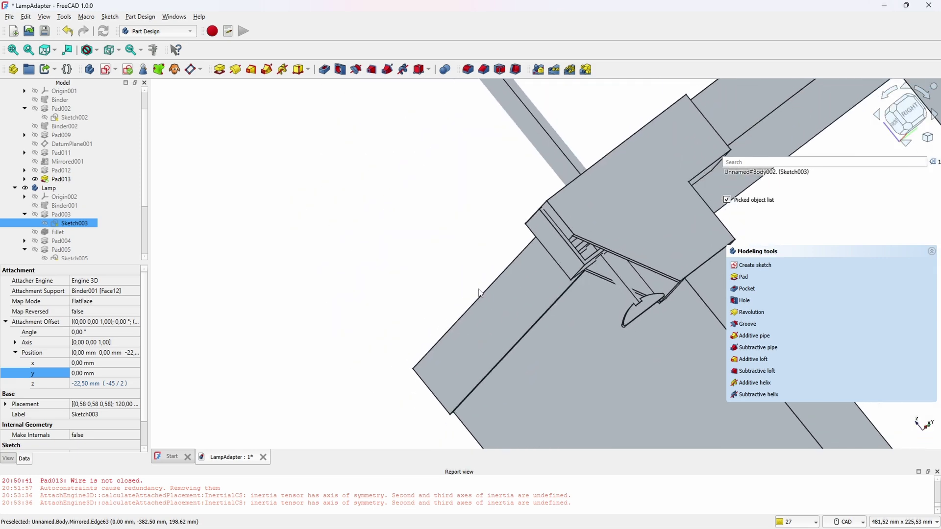
{"action": "middle_click_drag", "start_coordinate": [369, 176], "coordinate": [586, 196]}
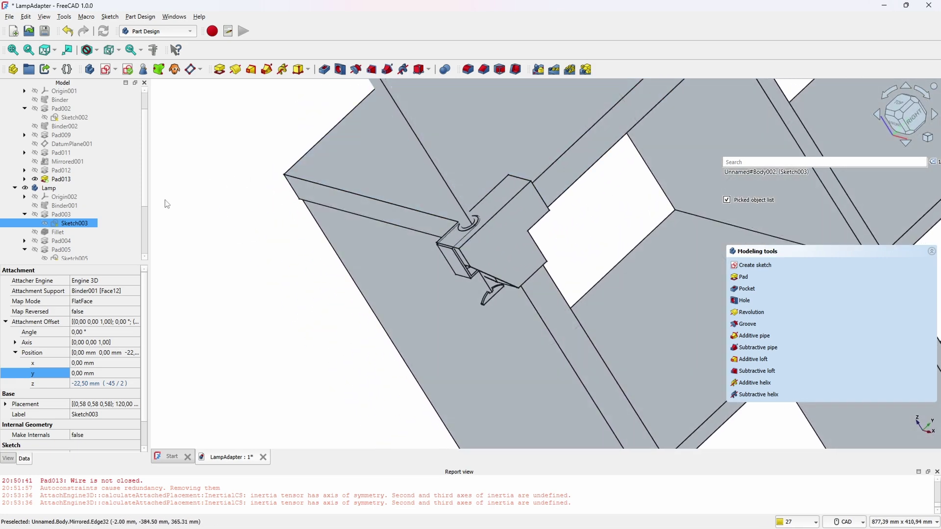
Step: Open the Lamp's base sketch, Sketch003, examine its position against the Kallax panels, and close it
{"action": "double_click", "coordinate": [70, 224]}
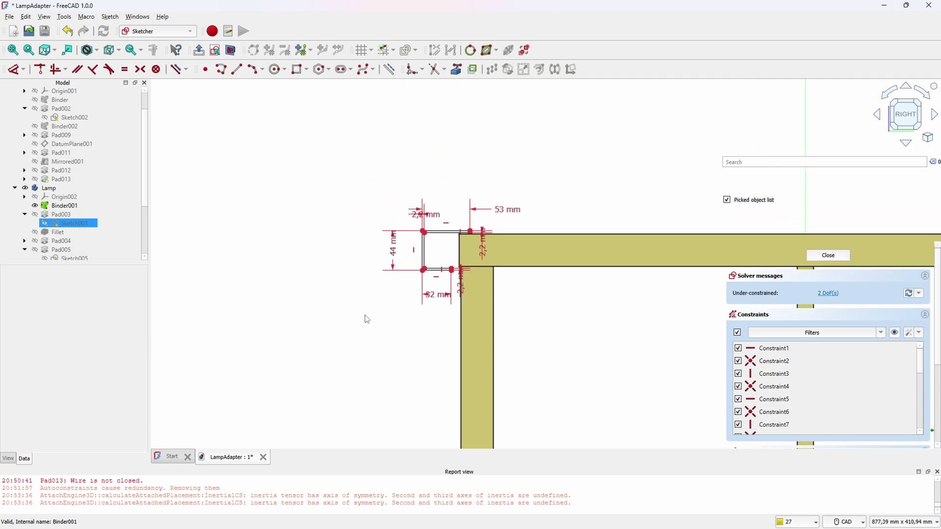
{"action": "middle_click_drag", "start_coordinate": [589, 203], "coordinate": [498, 192]}
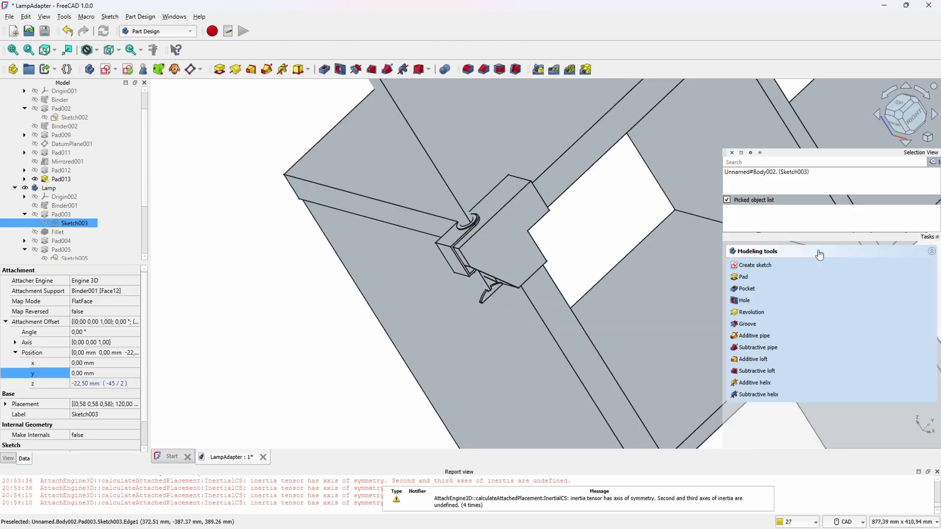
{"action": "mouse_move", "coordinate": [685, 289]}
{"action": "middle_mouse_down"}
{"action": "mouse_move", "coordinate": [591, 273]}
{"action": "mouse_move", "coordinate": [692, 288]}
{"action": "mouse_move", "coordinate": [495, 290]}
{"action": "mouse_move", "coordinate": [292, 233]}
{"action": "mouse_move", "coordinate": [300, 216]}
{"action": "mouse_move", "coordinate": [363, 242]}
{"action": "mouse_move", "coordinate": [389, 231]}
{"action": "mouse_move", "coordinate": [368, 221]}
{"action": "mouse_move", "coordinate": [380, 182]}
{"action": "mouse_move", "coordinate": [368, 196]}
{"action": "mouse_move", "coordinate": [412, 260]}
{"action": "mouse_move", "coordinate": [545, 179]}
{"action": "mouse_move", "coordinate": [481, 310]}
{"action": "mouse_move", "coordinate": [332, 337]}
{"action": "mouse_move", "coordinate": [322, 333]}
{"action": "mouse_move", "coordinate": [671, 268]}
{"action": "mouse_move", "coordinate": [430, 311]}
{"action": "middle_mouse_up"}
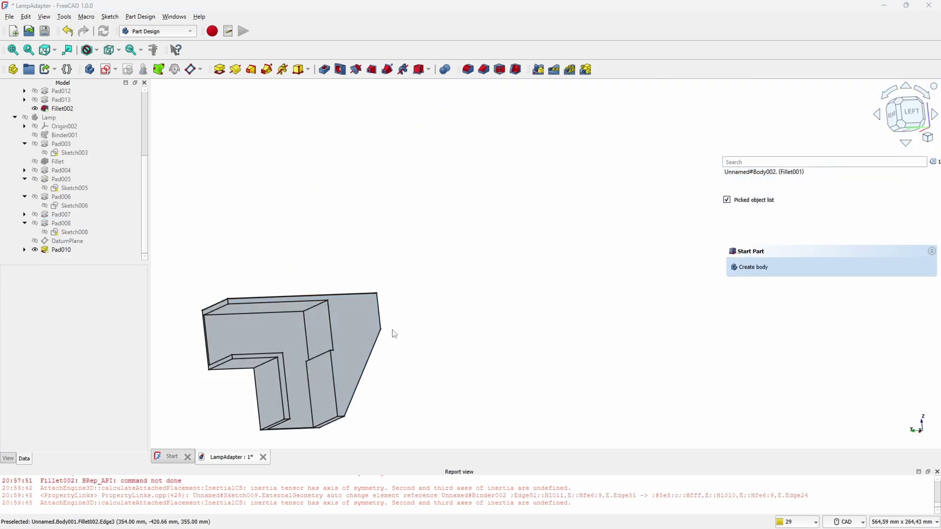
Step: Fillet the concave corner edge of the adapter's L-shaped inner strip with a 3 mm radius
{"action": "scroll", "coordinate": [393, 329], "scroll_direction": "up", "scroll_amount": 5}
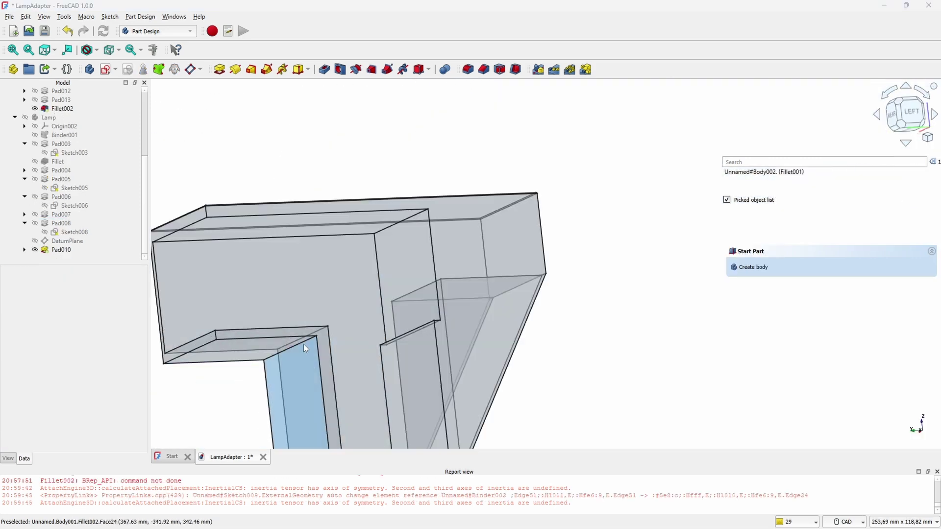
{"action": "left_click", "coordinate": [299, 345]}
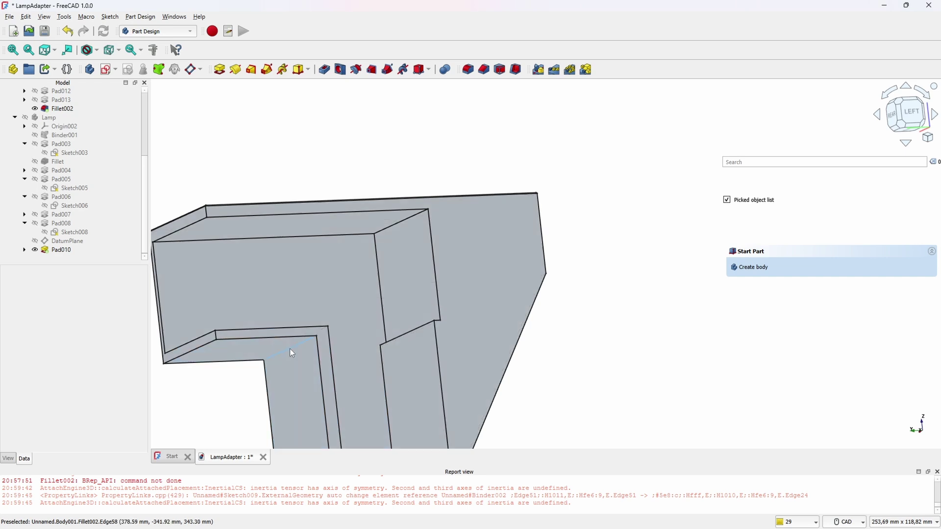
{"action": "left_click", "coordinate": [290, 349]}
{"action": "left_click", "coordinate": [469, 71]}
{"action": "scroll", "coordinate": [562, 322], "scroll_direction": "down", "scroll_amount": 4}
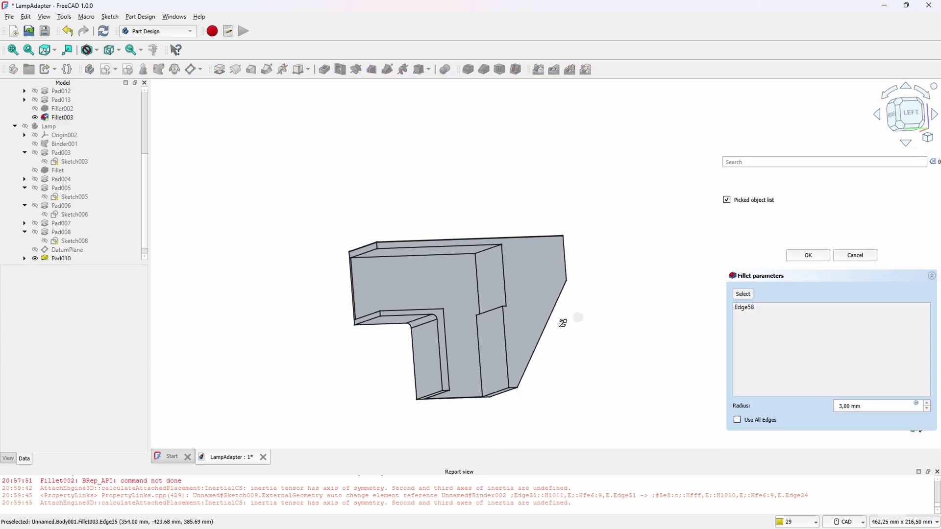
{"action": "middle_click_drag", "start_coordinate": [563, 321], "coordinate": [519, 298]}
{"action": "key", "text": "Return"}
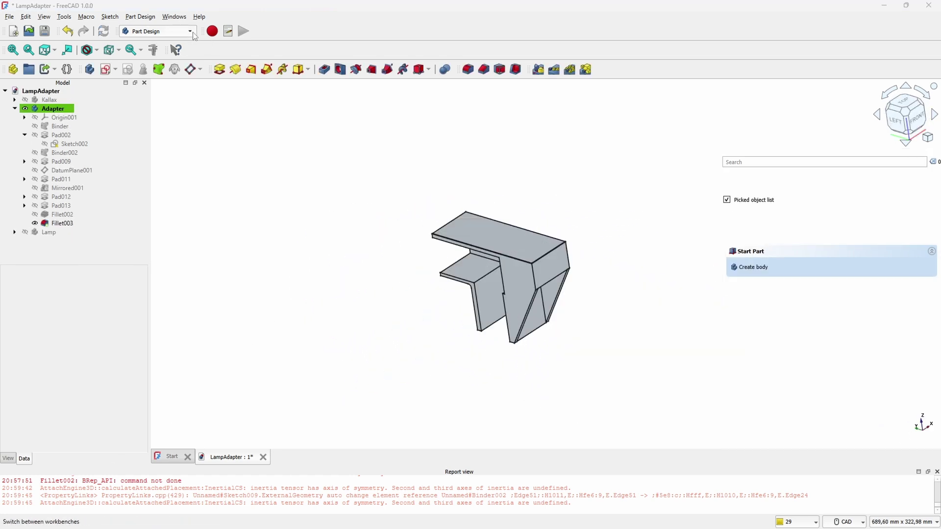
Step: Switch to the Mesh workbench and start creating a mesh from the adapter's final shape, Fillet003
{"action": "left_click", "coordinate": [192, 33]}
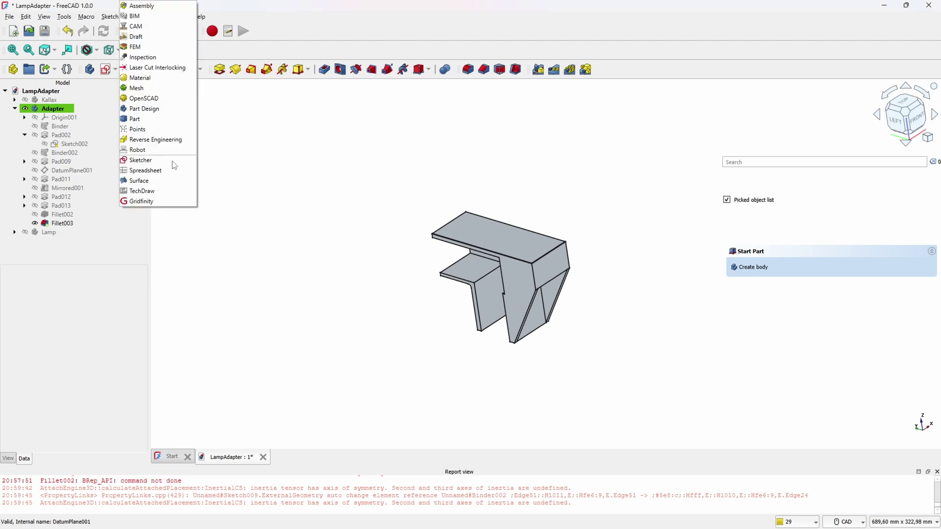
{"action": "left_click", "coordinate": [163, 88]}
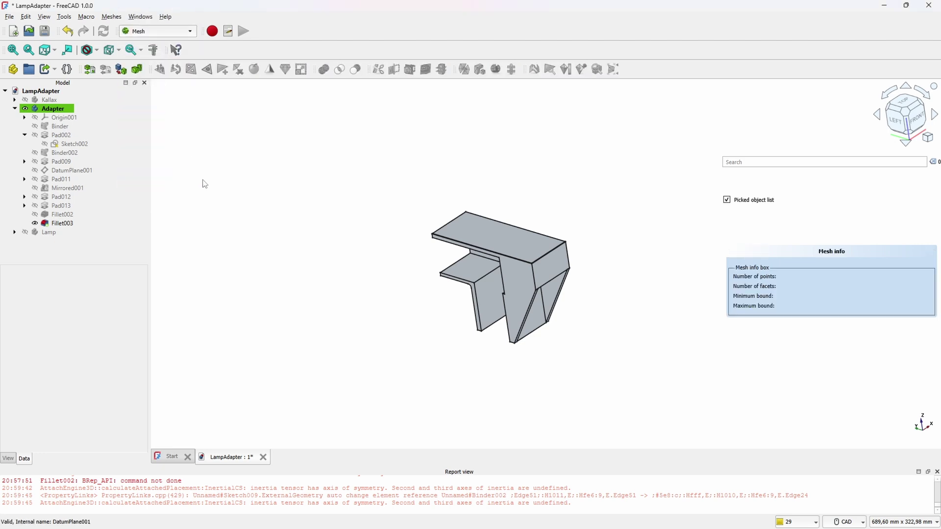
{"action": "left_click", "coordinate": [63, 223]}
{"action": "left_click", "coordinate": [63, 214], "text": "ctrl"}
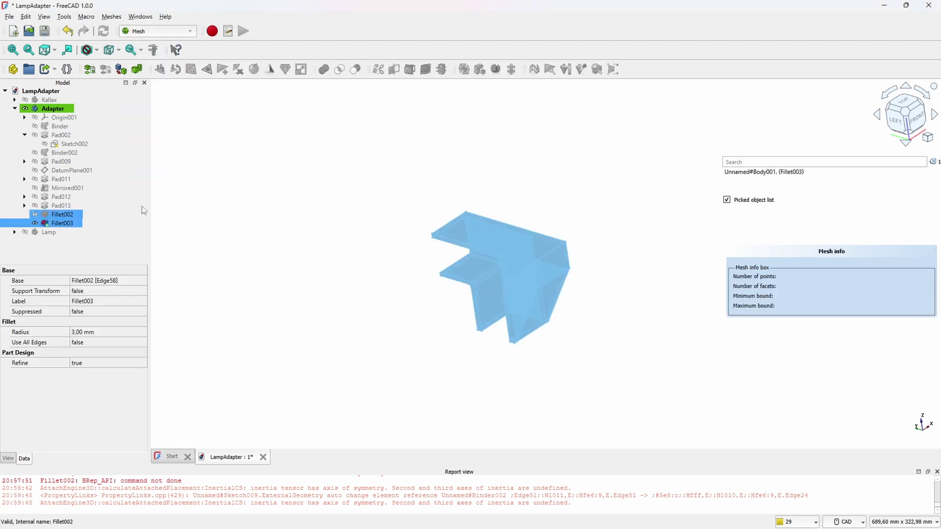
{"action": "left_click", "coordinate": [122, 71]}
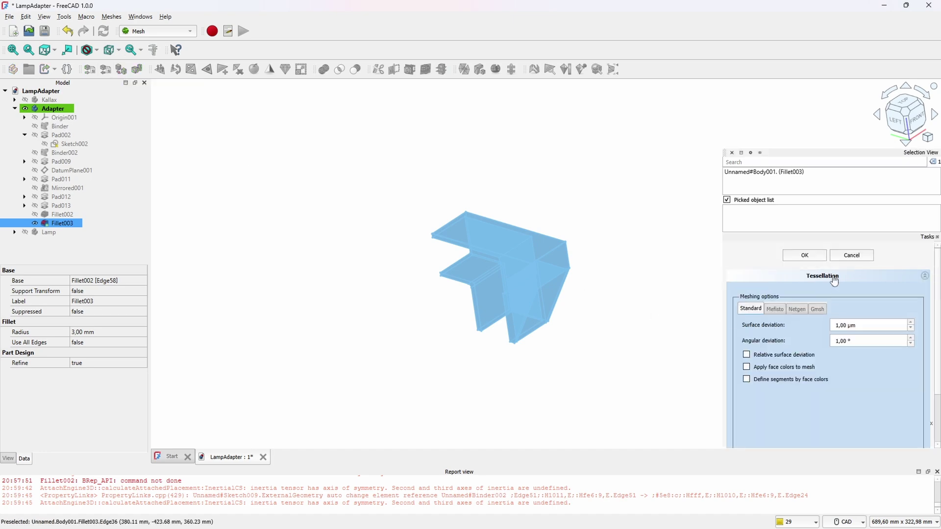